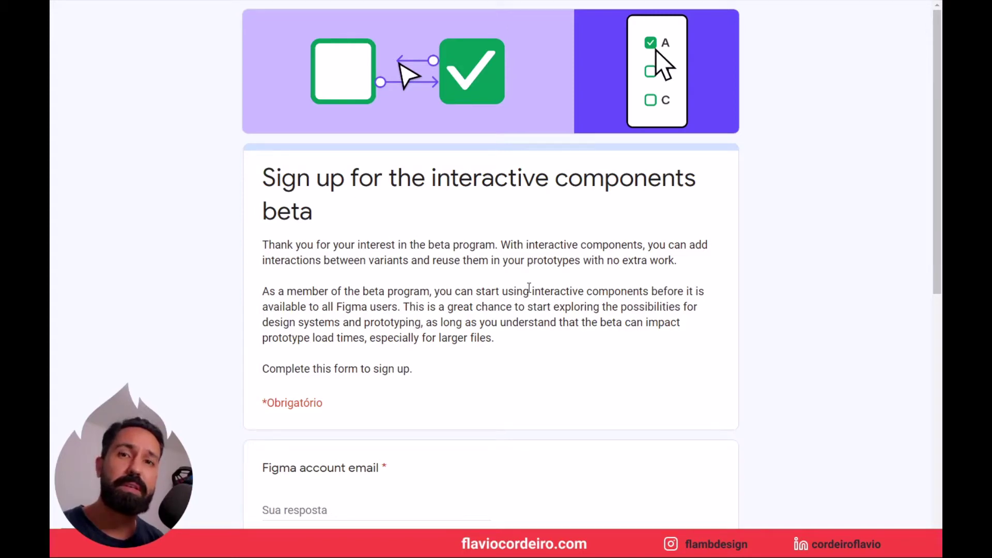
Step: Scroll through the interactive components beta sign-up form down to its submit section
{"action": "scroll", "coordinate": [529, 265], "scroll_direction": "down", "scroll_amount": 2}
{"action": "scroll", "coordinate": [530, 288], "scroll_direction": "up", "scroll_amount": 2}
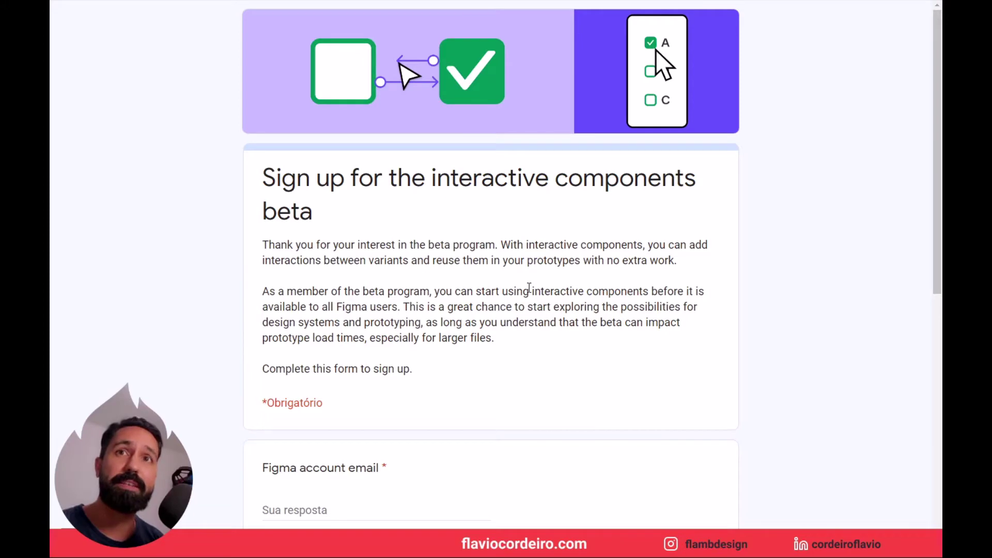
{"action": "scroll", "coordinate": [529, 288], "scroll_direction": "down", "scroll_amount": 2}
{"action": "scroll", "coordinate": [529, 293], "scroll_direction": "down", "scroll_amount": 4}
{"action": "scroll", "coordinate": [531, 292], "scroll_direction": "down", "scroll_amount": 2}
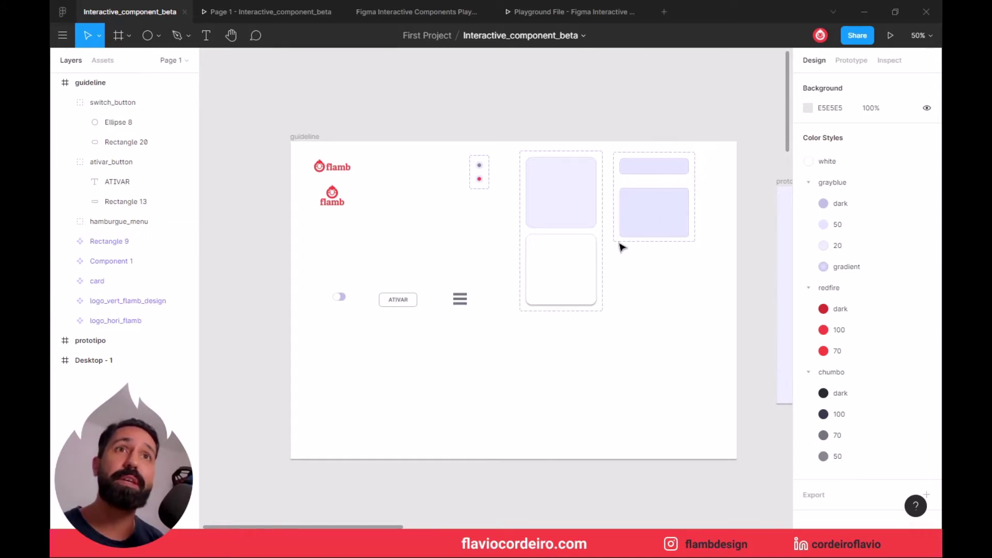
{"action": "left_click", "coordinate": [635, 222]}
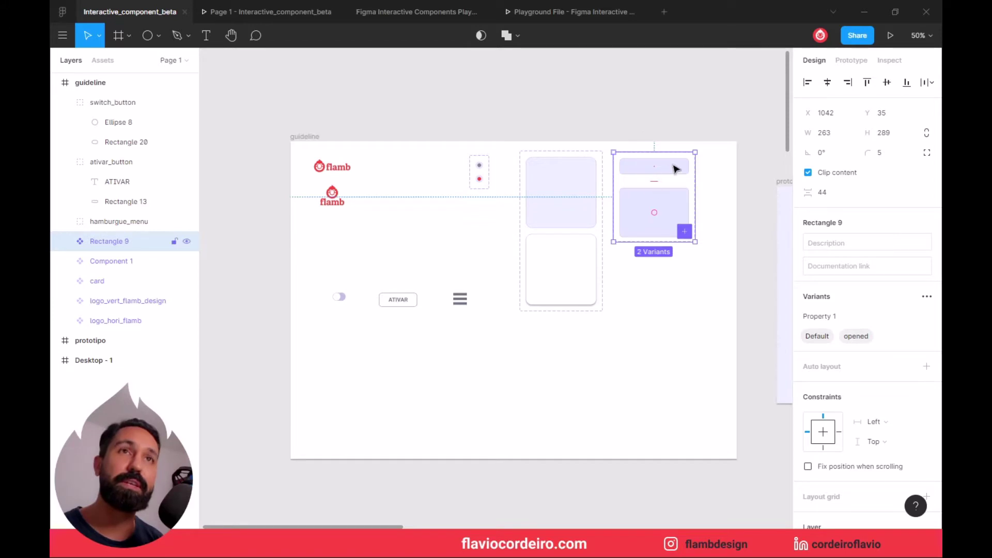
{"action": "left_click", "coordinate": [848, 60]}
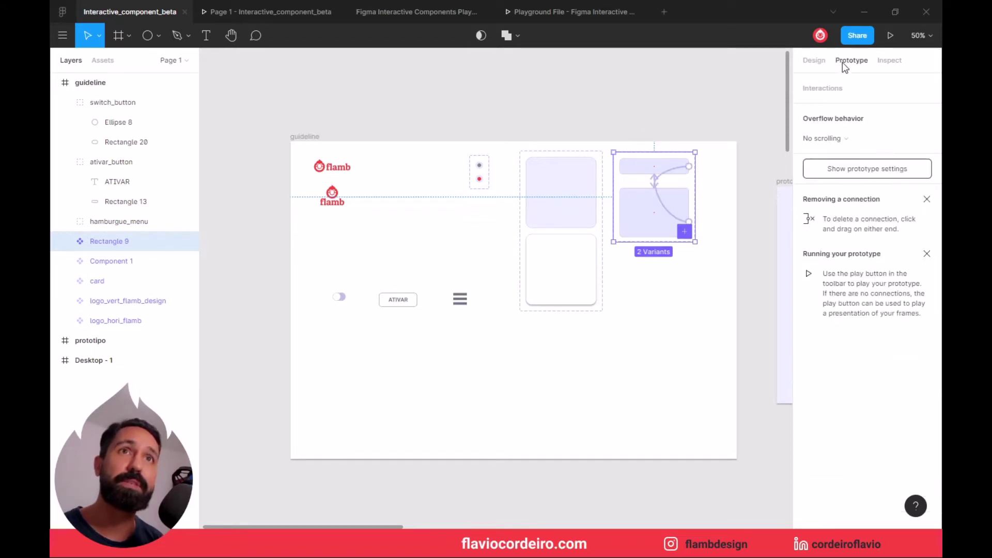
{"action": "left_click", "coordinate": [538, 191]}
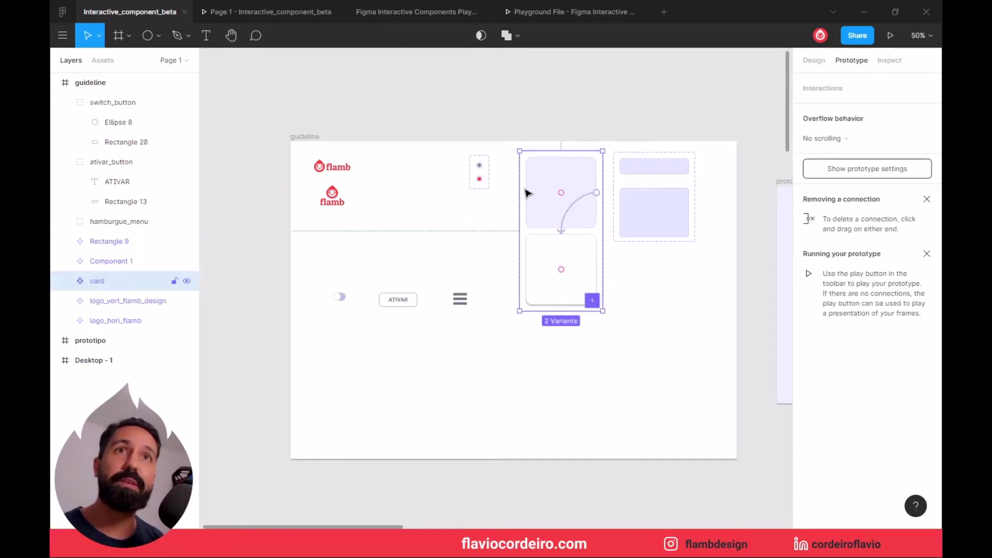
{"action": "left_click", "coordinate": [479, 177]}
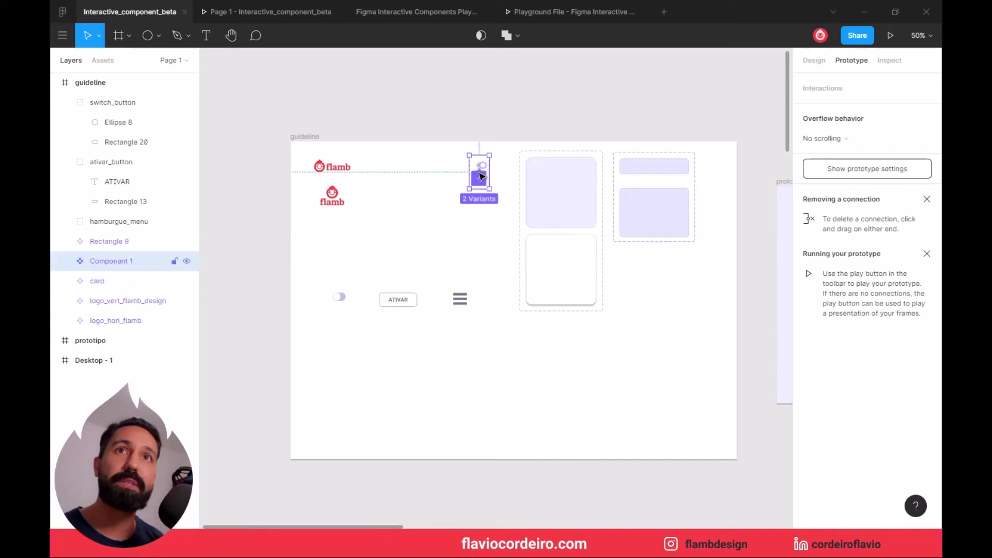
{"action": "left_click", "coordinate": [562, 191]}
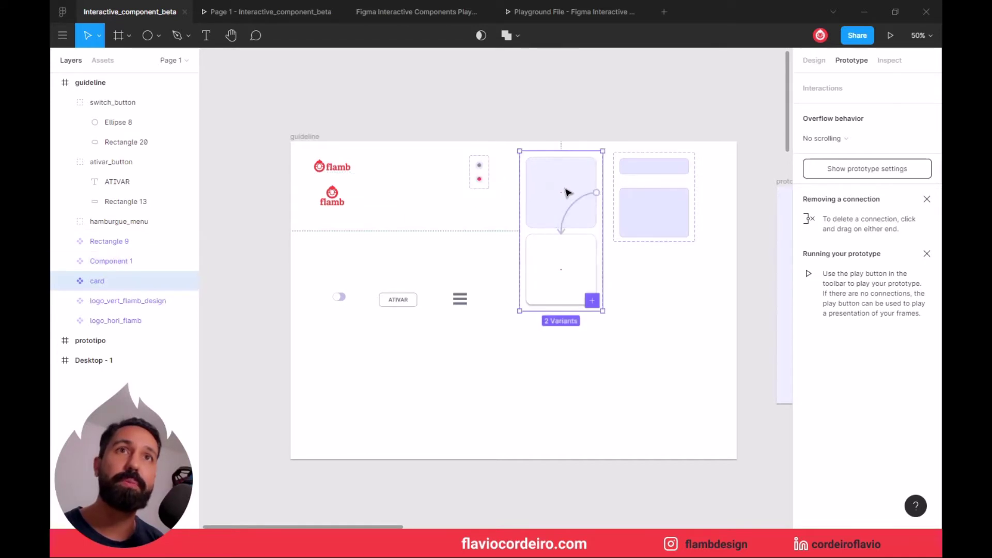
{"action": "left_click", "coordinate": [674, 213]}
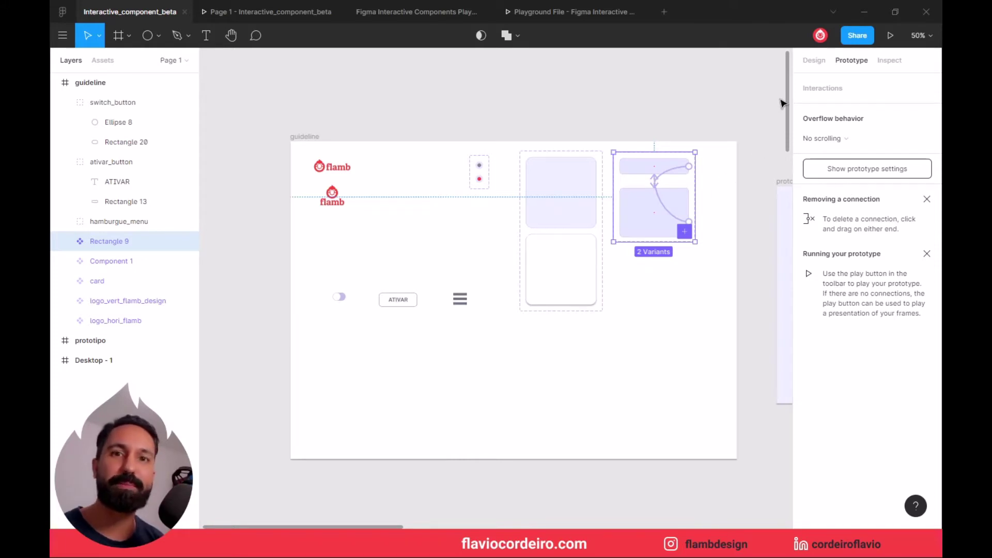
{"action": "left_click", "coordinate": [574, 354]}
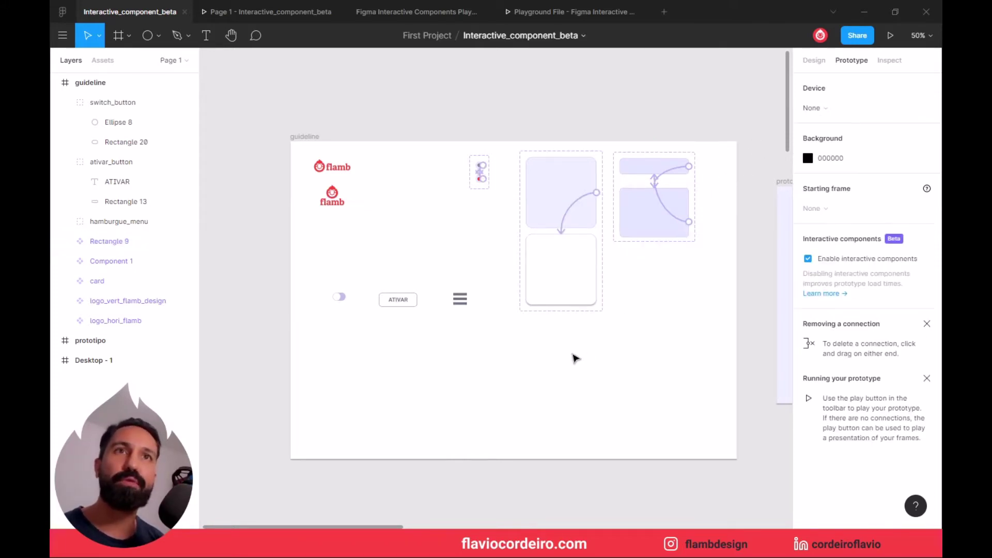
{"action": "left_click", "coordinate": [814, 61]}
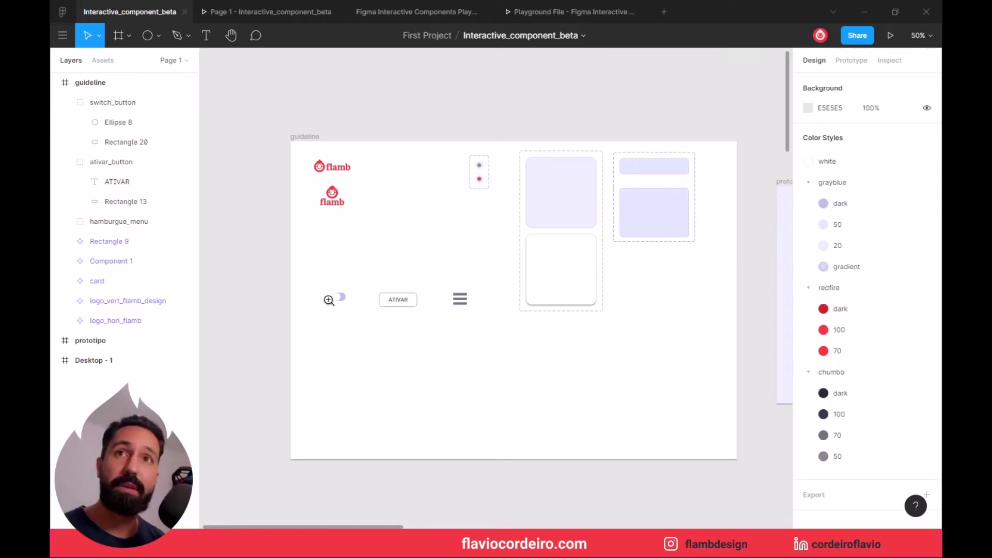
Step: Zoom to 200% on the toggle switch and select its white knob and track
{"action": "left_click", "coordinate": [320, 283]}
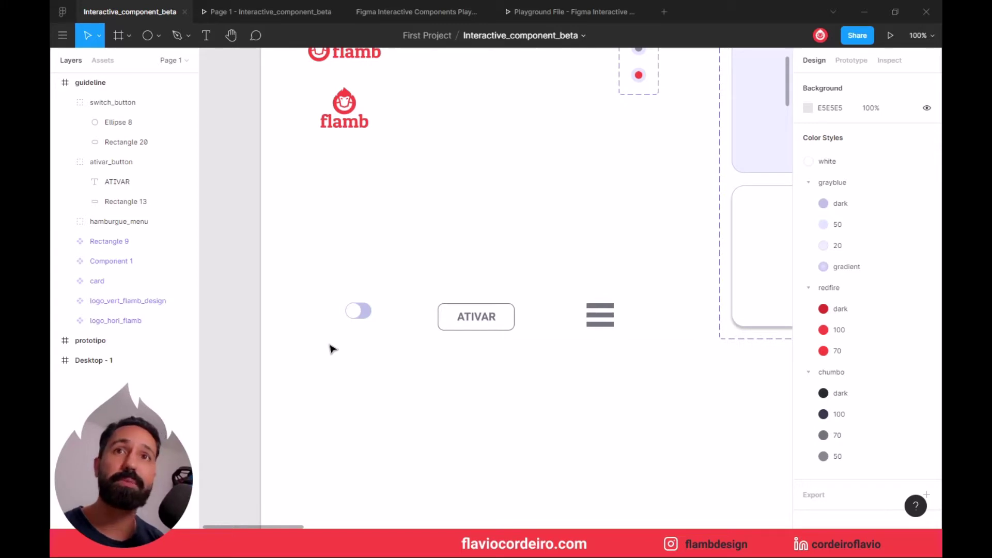
{"action": "left_click", "coordinate": [442, 359]}
{"action": "left_click", "coordinate": [290, 273]}
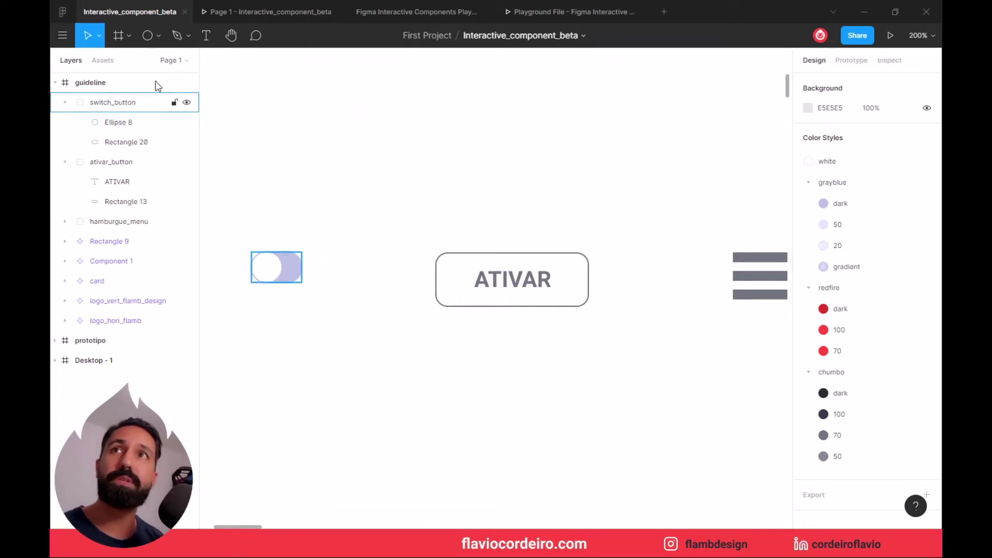
{"action": "double_click", "coordinate": [270, 264]}
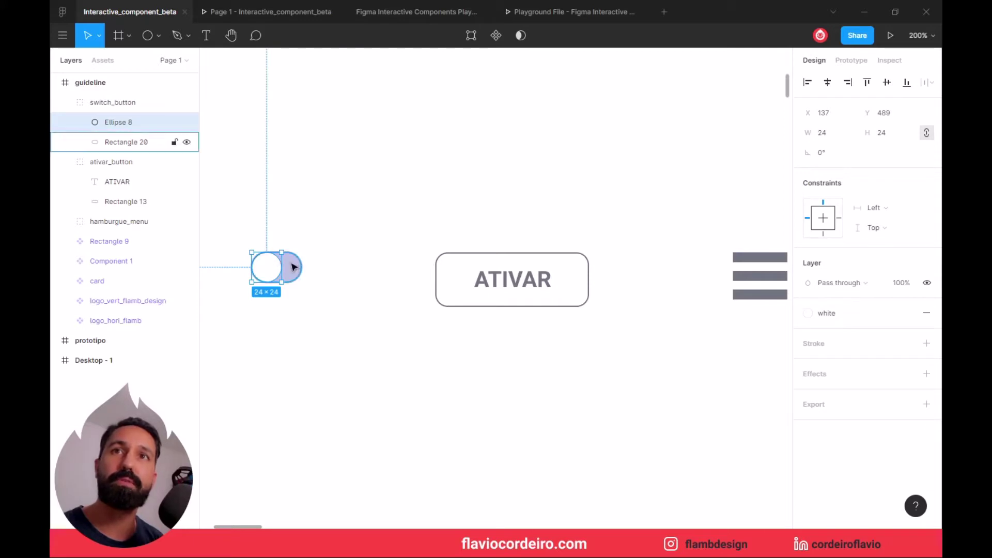
{"action": "left_click", "coordinate": [292, 266]}
Step: Inspect the ATIVAR button and hamburger menu groups, then reselect the toggle switch group
{"action": "left_click", "coordinate": [373, 255]}
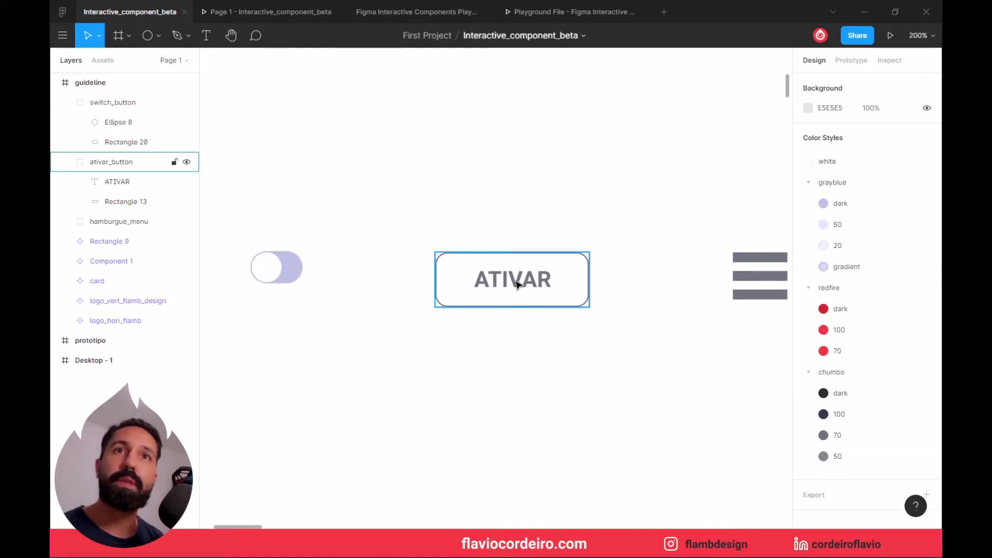
{"action": "left_click", "coordinate": [517, 283]}
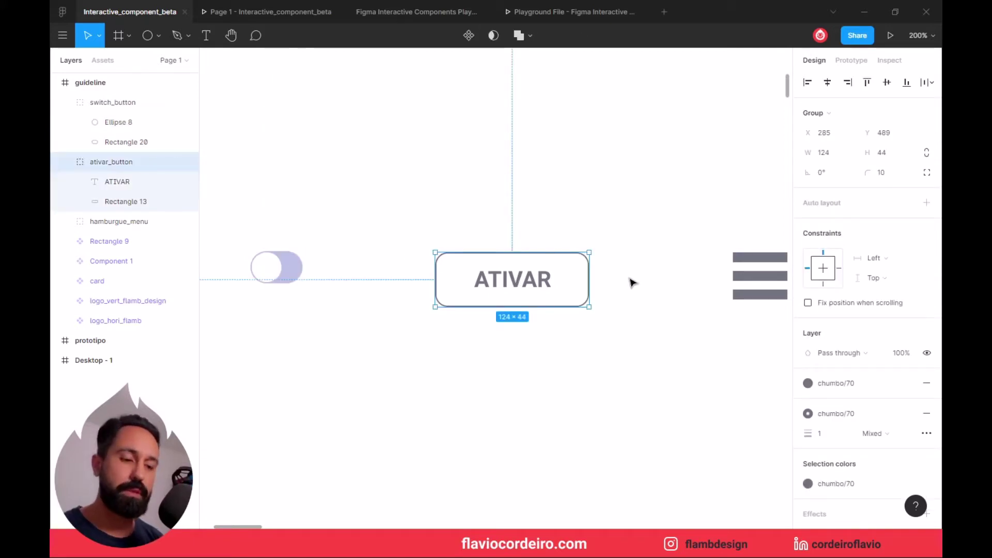
{"action": "left_click_drag", "start_coordinate": [629, 277], "coordinate": [510, 278]}
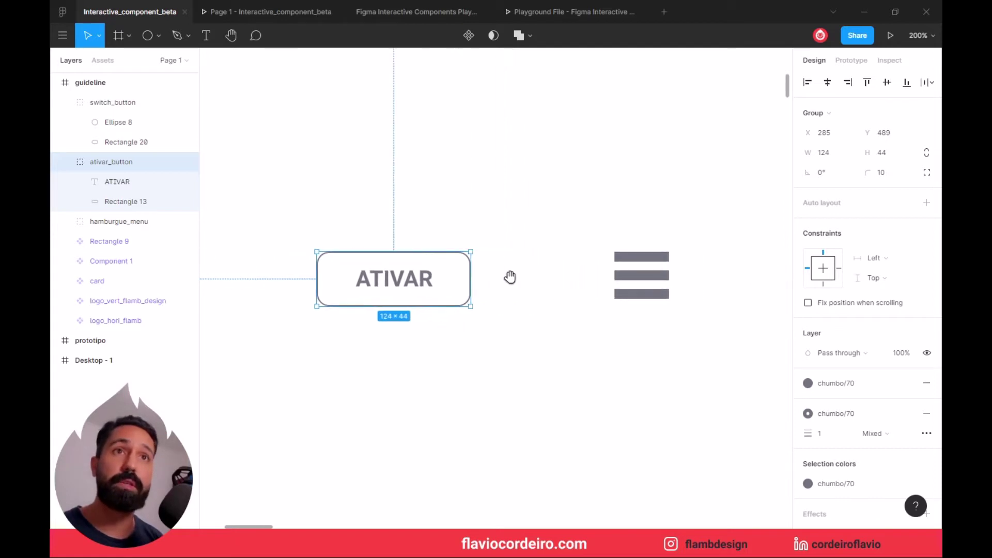
{"action": "left_click", "coordinate": [647, 279]}
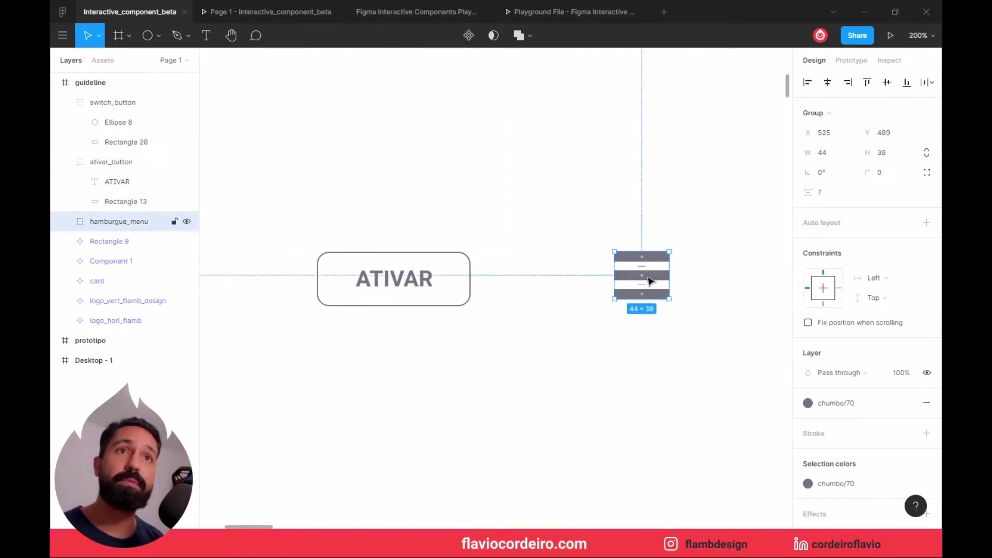
{"action": "left_click", "coordinate": [527, 205]}
{"action": "left_click_drag", "start_coordinate": [381, 201], "coordinate": [476, 189]}
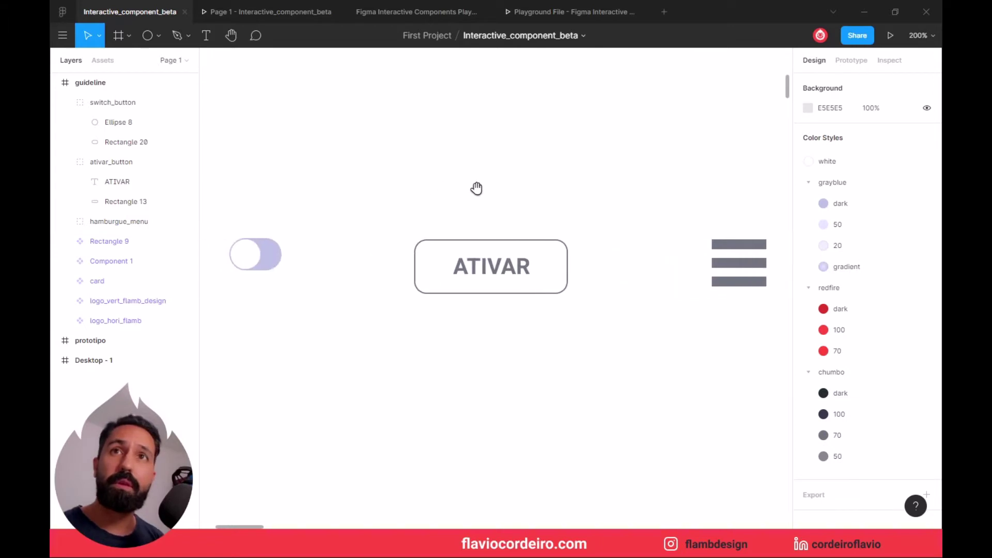
{"action": "left_click_drag", "start_coordinate": [347, 226], "coordinate": [583, 228]}
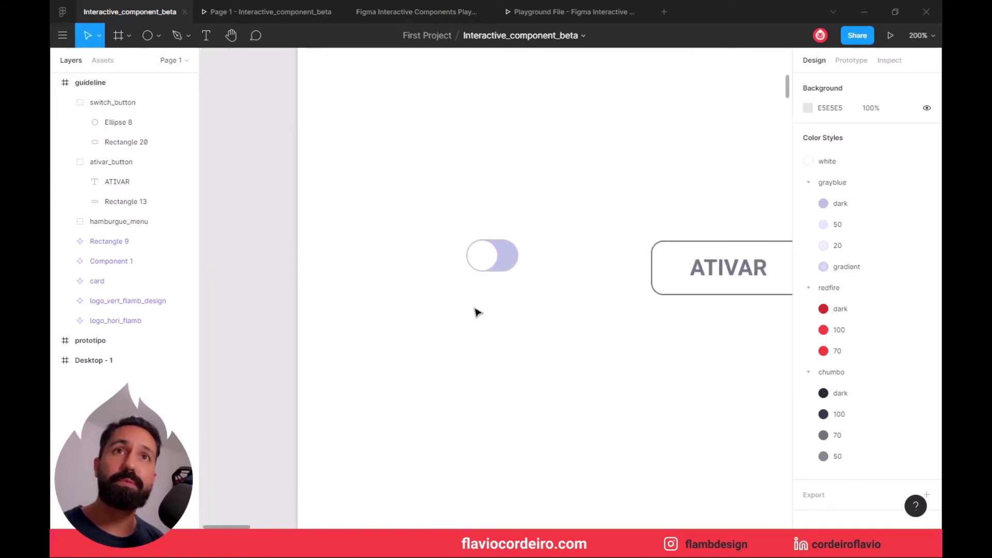
{"action": "left_click", "coordinate": [495, 267]}
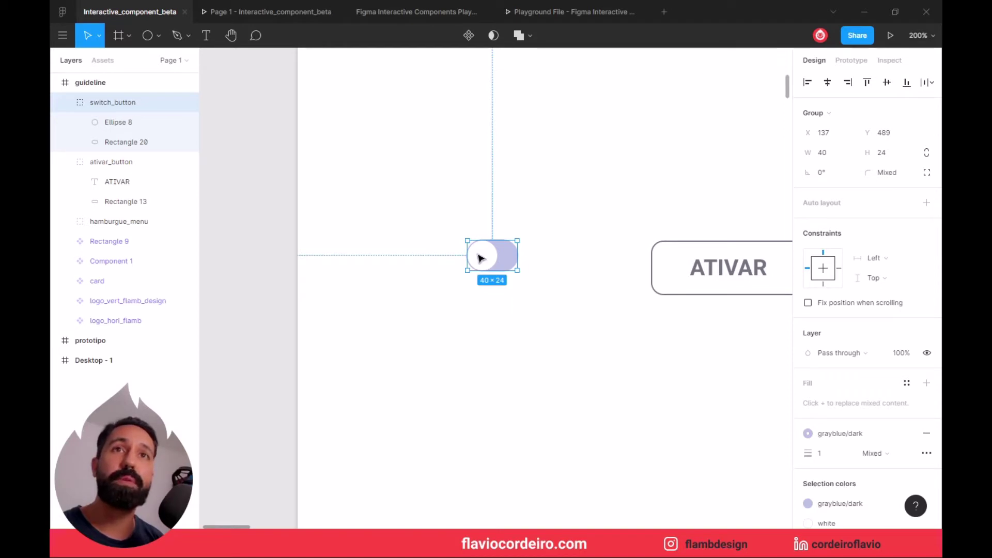
{"action": "mouse_move", "coordinate": [113, 102]}
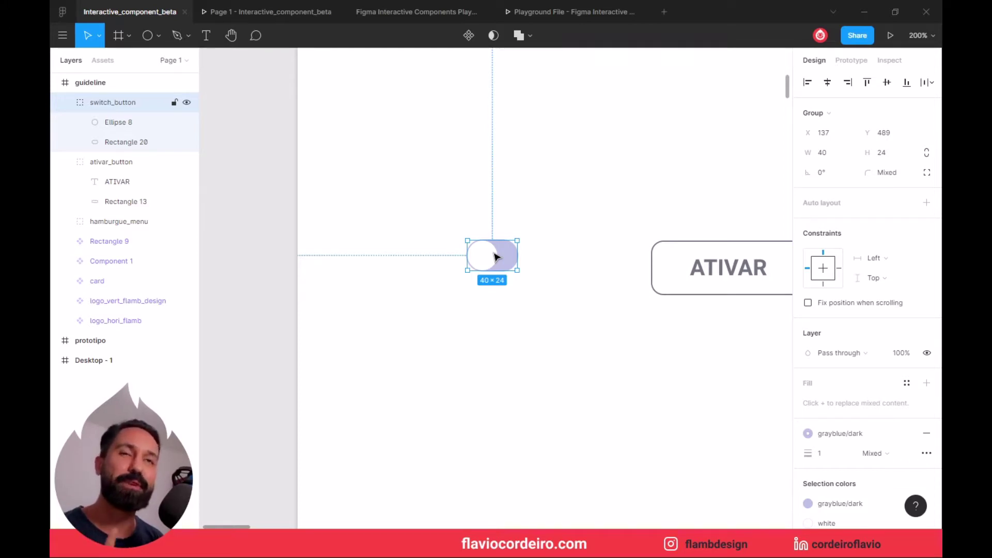
Step: Convert the switch_button toggle group into a 40×24 component, redoing it with Ctrl+Alt+K
{"action": "left_click", "coordinate": [500, 323]}
{"action": "left_click", "coordinate": [488, 265]}
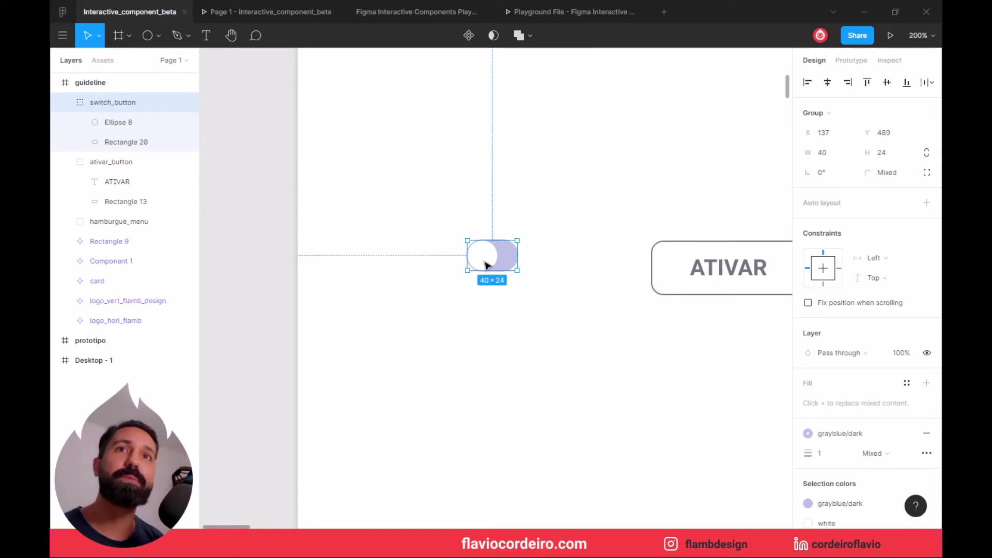
{"action": "right_click", "coordinate": [486, 264]}
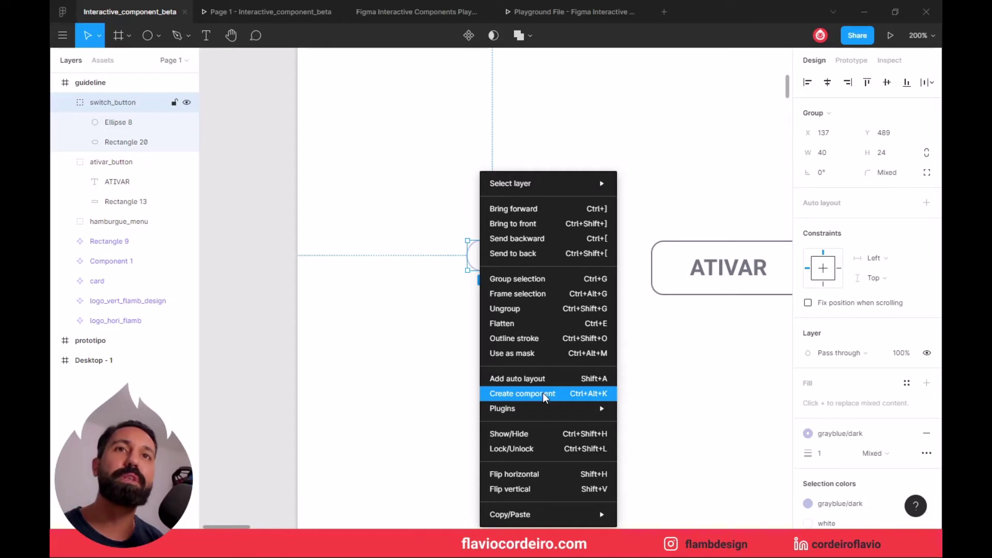
{"action": "left_click", "coordinate": [544, 396]}
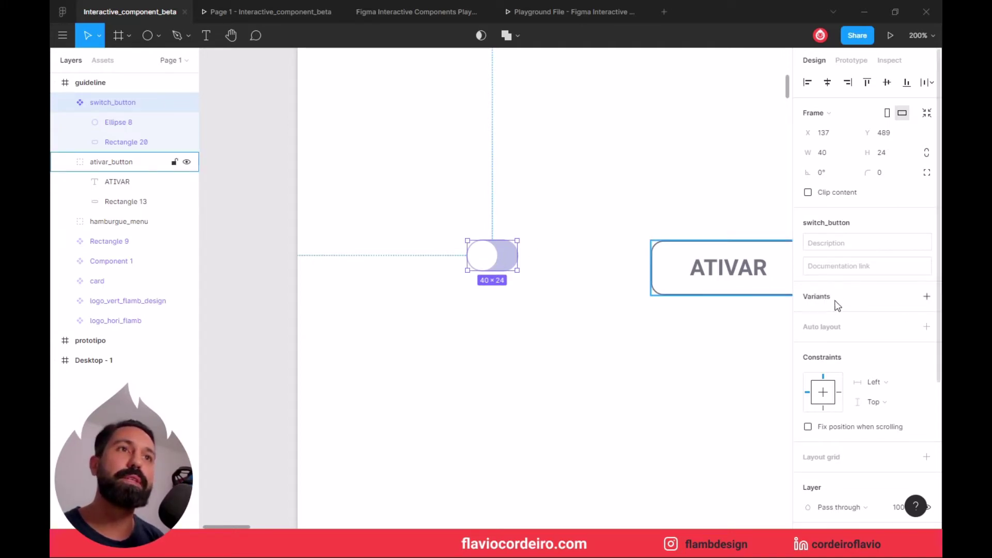
{"action": "key", "text": "ctrl+z"}
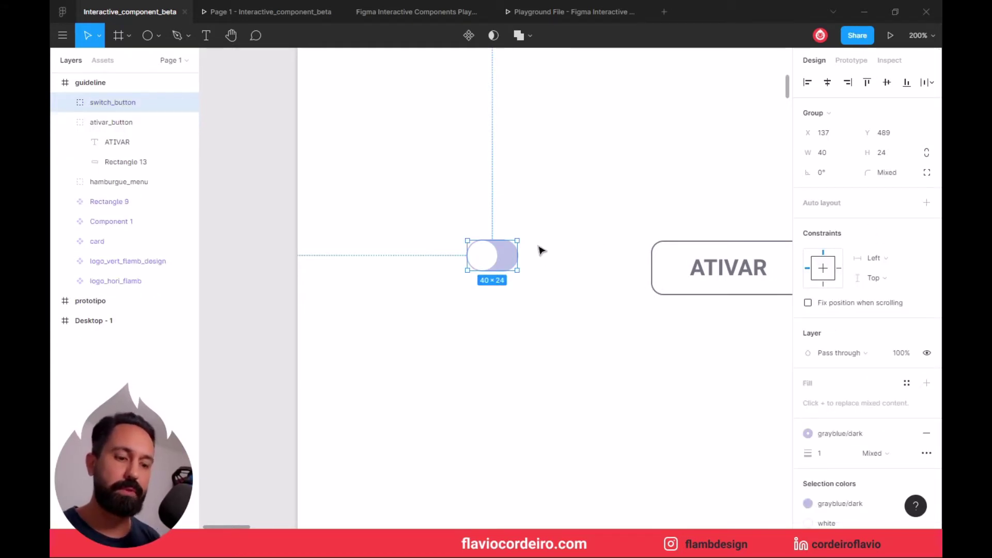
{"action": "key", "text": "alt"}
{"action": "key", "text": "ctrl+alt+k"}
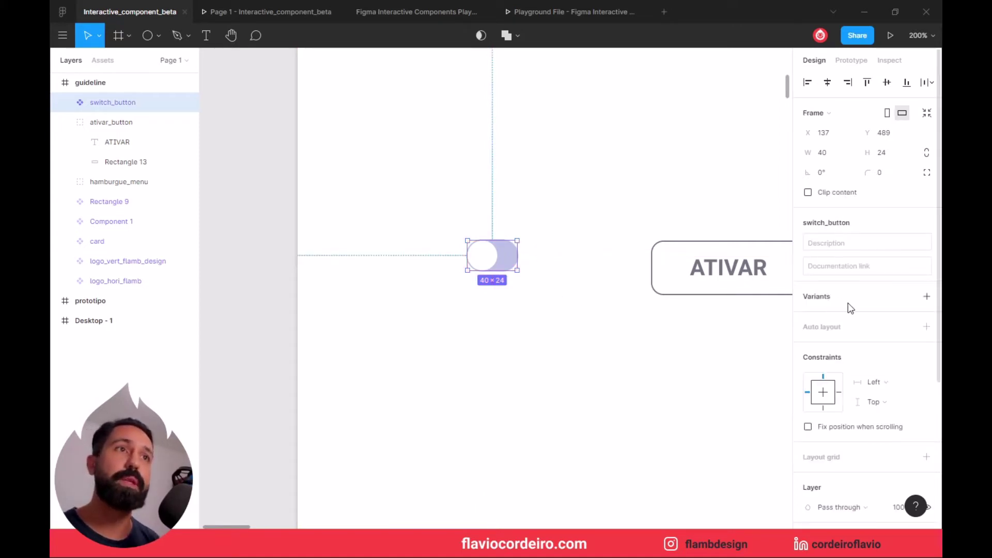
Step: Add Variant2 to switch_button and nudge its white knob right to X 16
{"action": "left_click", "coordinate": [929, 298]}
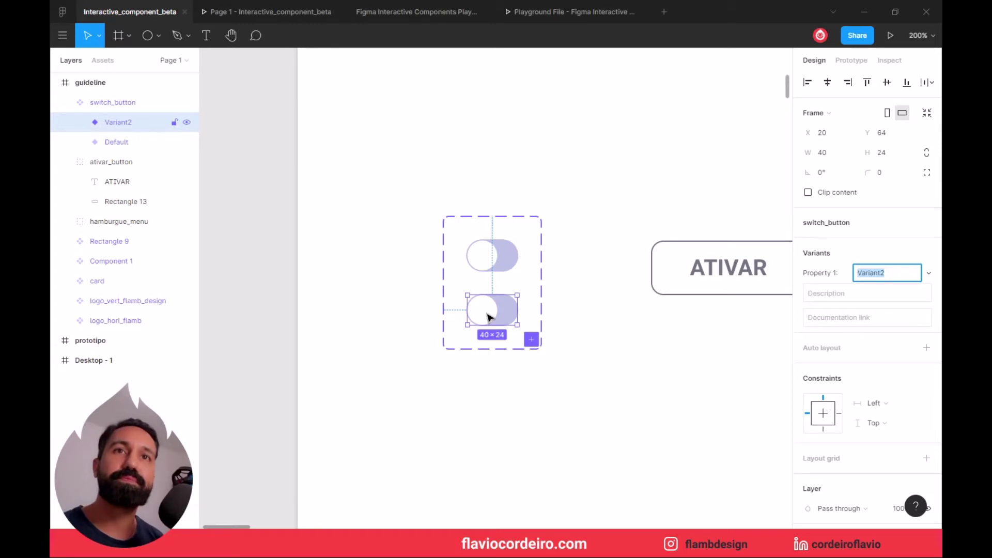
{"action": "double_click", "coordinate": [490, 317]}
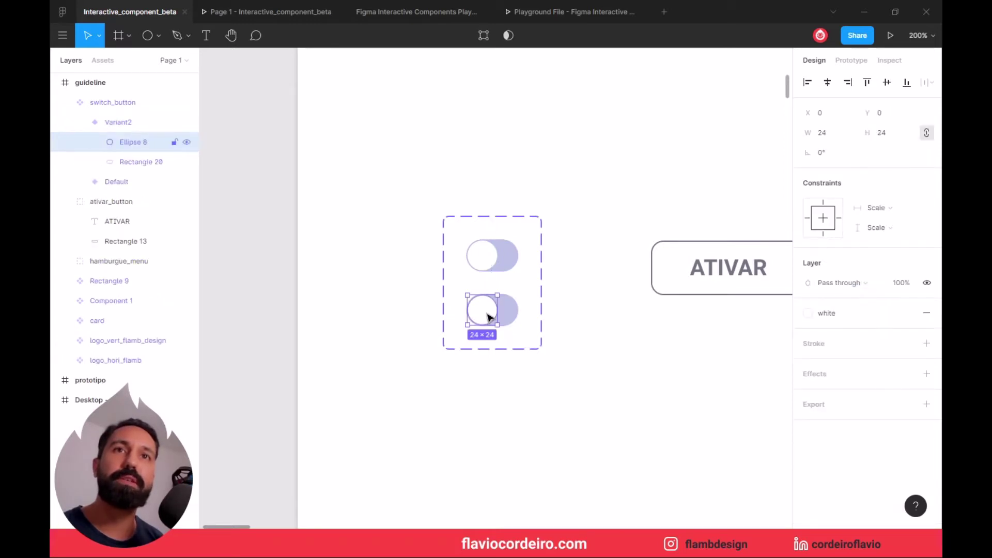
{"action": "key", "text": "Right"}
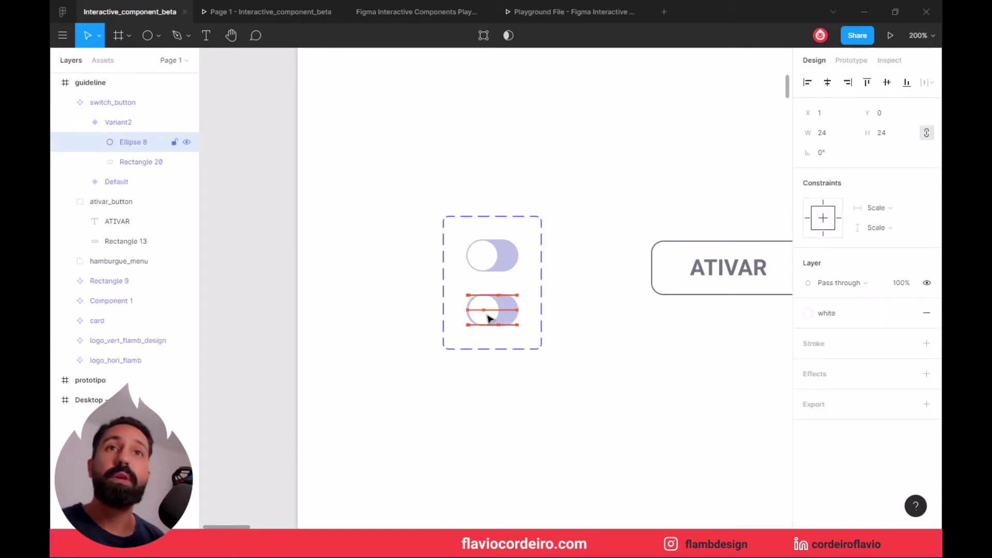
{"action": "key", "text": "Right"}
{"action": "key", "text": "Right"}
{"action": "key", "text": "Right"}
{"action": "key", "text": "Right"}
{"action": "key", "text": "Right"}
{"action": "key", "text": "Right"}
{"action": "key", "text": "Right"}
{"action": "key", "text": "Right"}
{"action": "key", "text": "Right"}
{"action": "key", "text": "Right"}
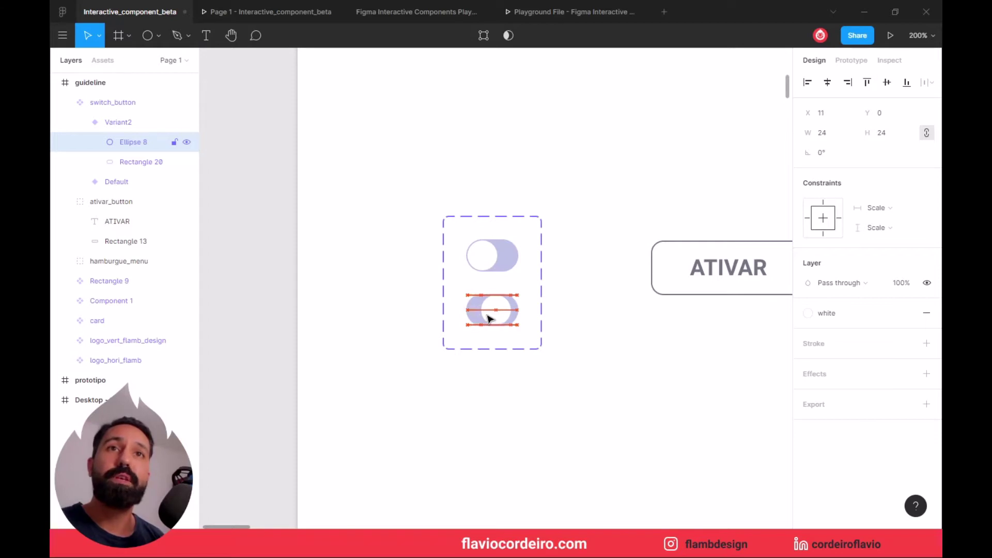
{"action": "key", "text": "Right"}
{"action": "key", "text": "Right"}
{"action": "key", "text": "Right"}
{"action": "key", "text": "Right"}
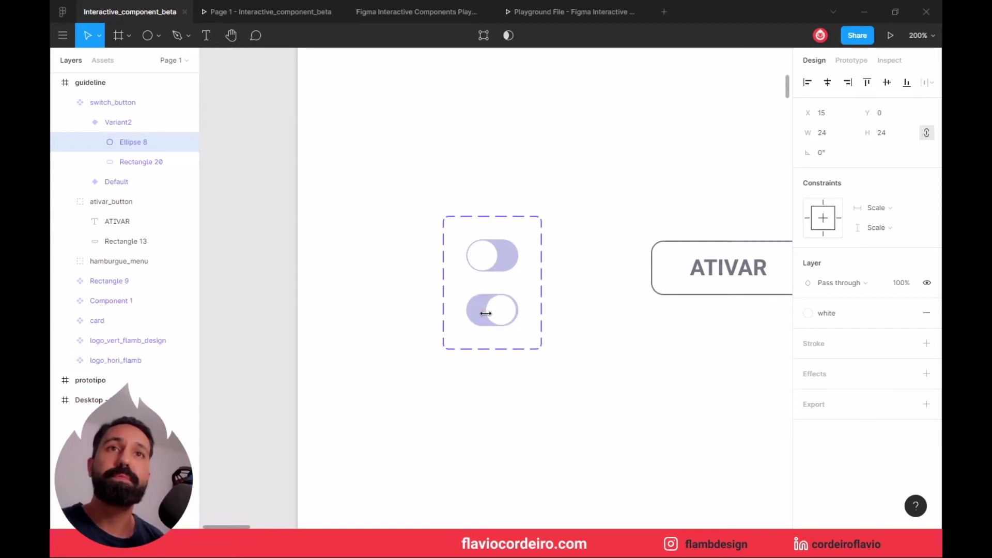
{"action": "key", "text": "Right"}
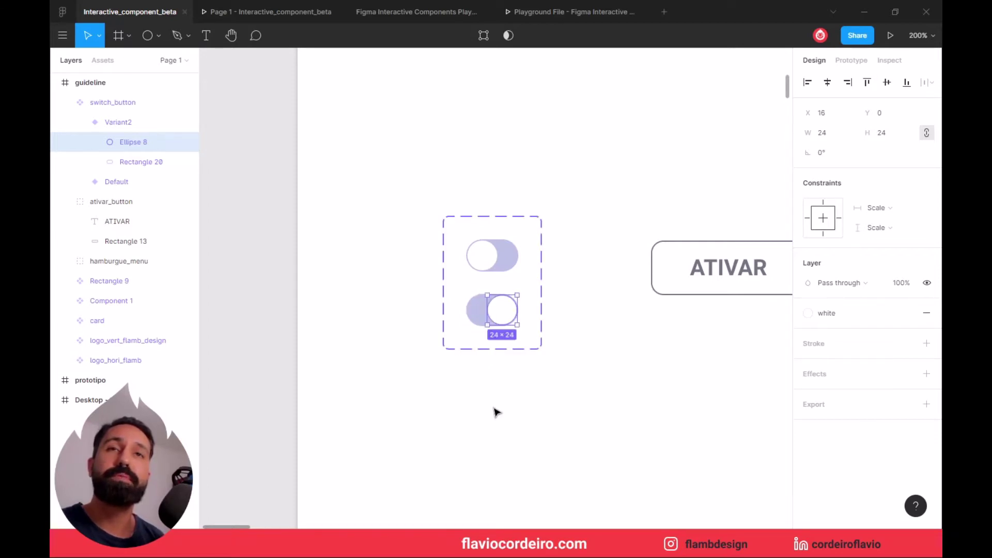
{"action": "left_click", "coordinate": [494, 412]}
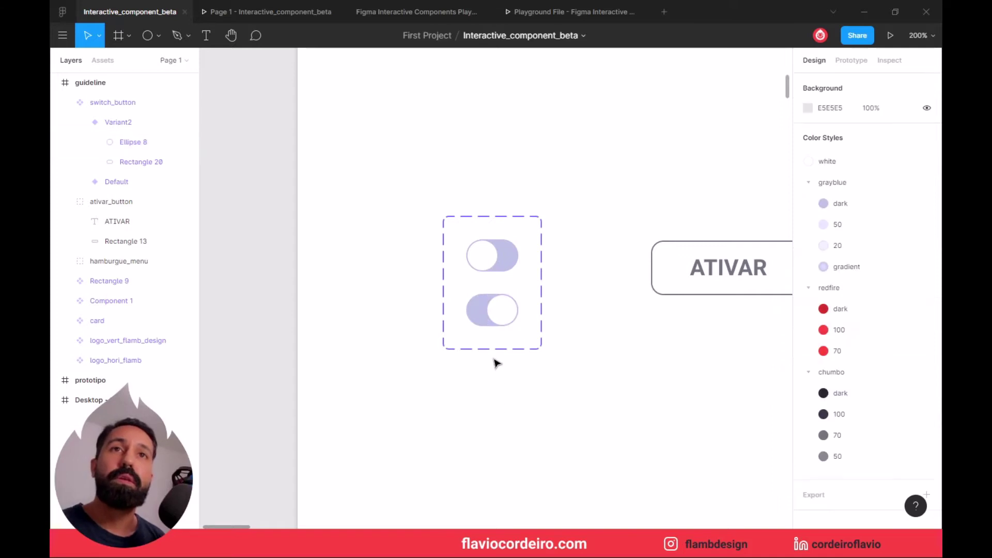
Step: Give Variant2's track rectangle a redfire/100 fill and a redfire/100 stroke
{"action": "left_click", "coordinate": [482, 310]}
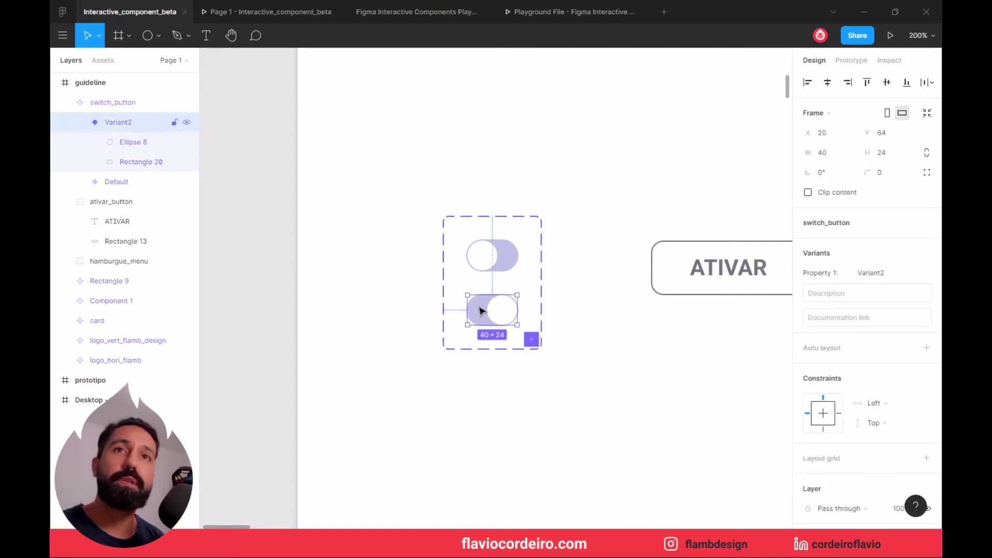
{"action": "left_click", "coordinate": [482, 311]}
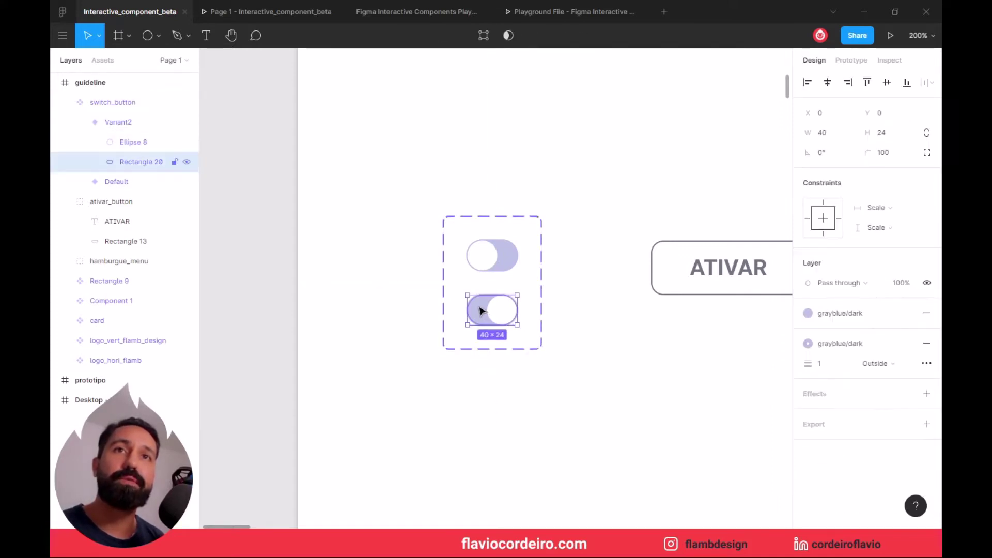
{"action": "left_click", "coordinate": [861, 310]}
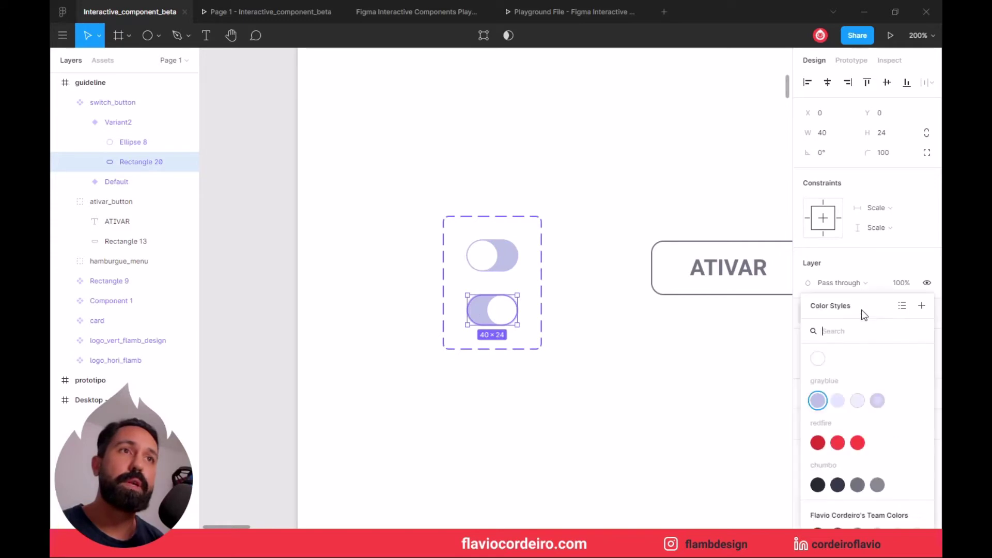
{"action": "left_click", "coordinate": [838, 444]}
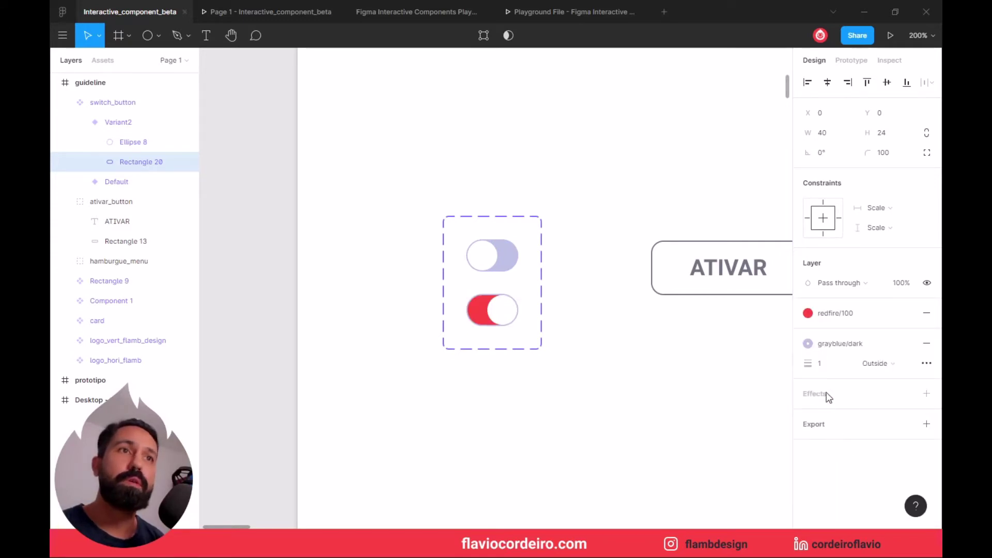
{"action": "left_click", "coordinate": [824, 344]}
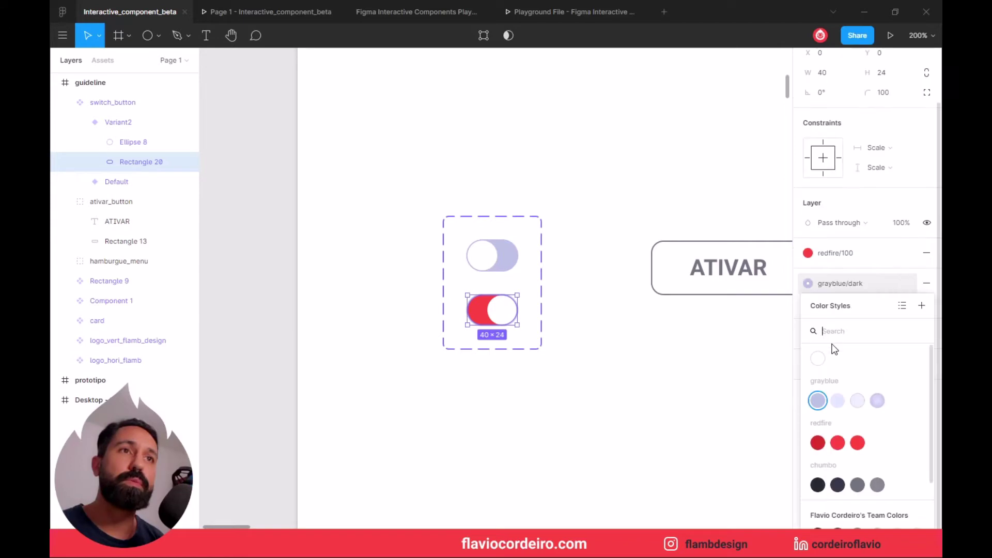
{"action": "left_click", "coordinate": [838, 443]}
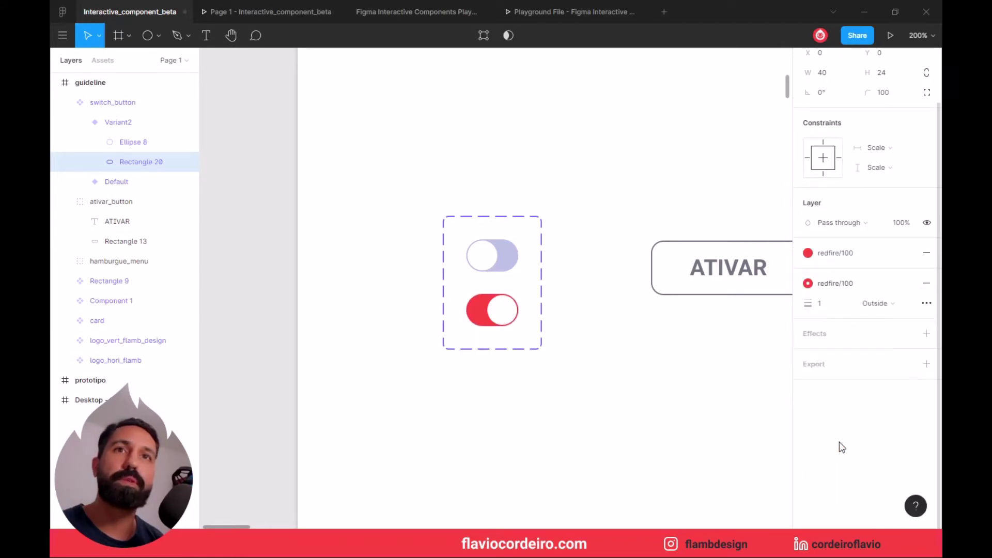
{"action": "left_click", "coordinate": [727, 387]}
Step: Select the whole switch_button component set
{"action": "scroll", "coordinate": [724, 385], "scroll_direction": "up", "scroll_amount": 1}
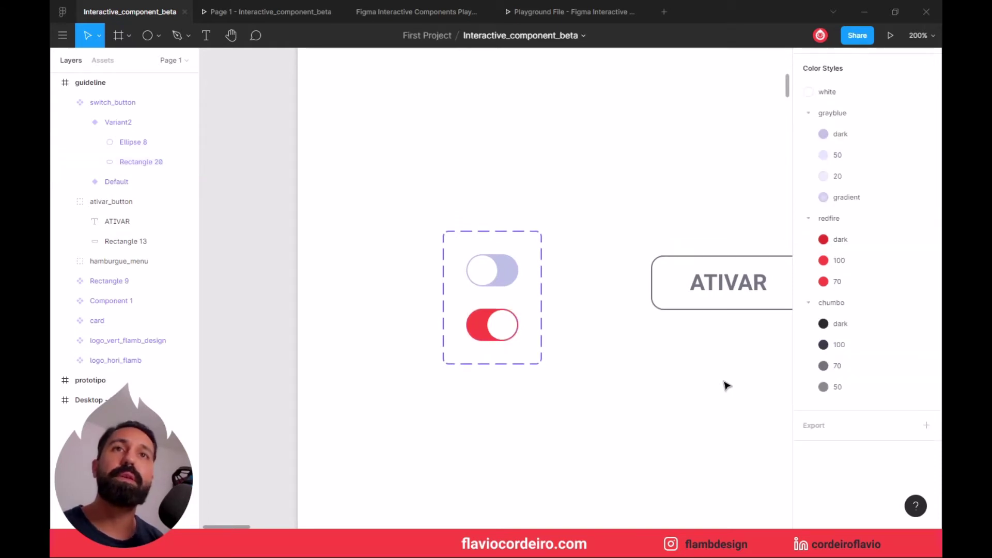
{"action": "scroll", "coordinate": [642, 335], "scroll_direction": "up", "scroll_amount": 1}
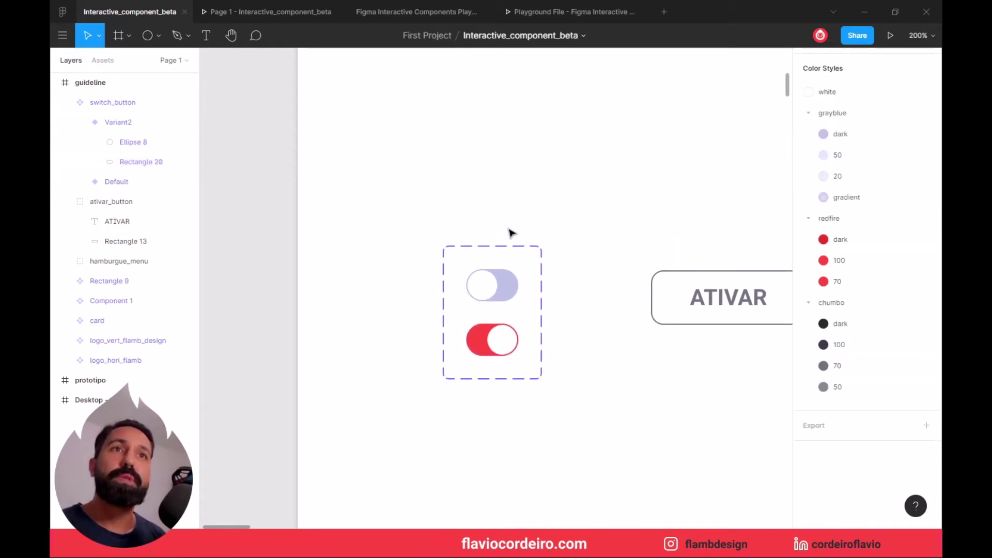
{"action": "left_click", "coordinate": [513, 248]}
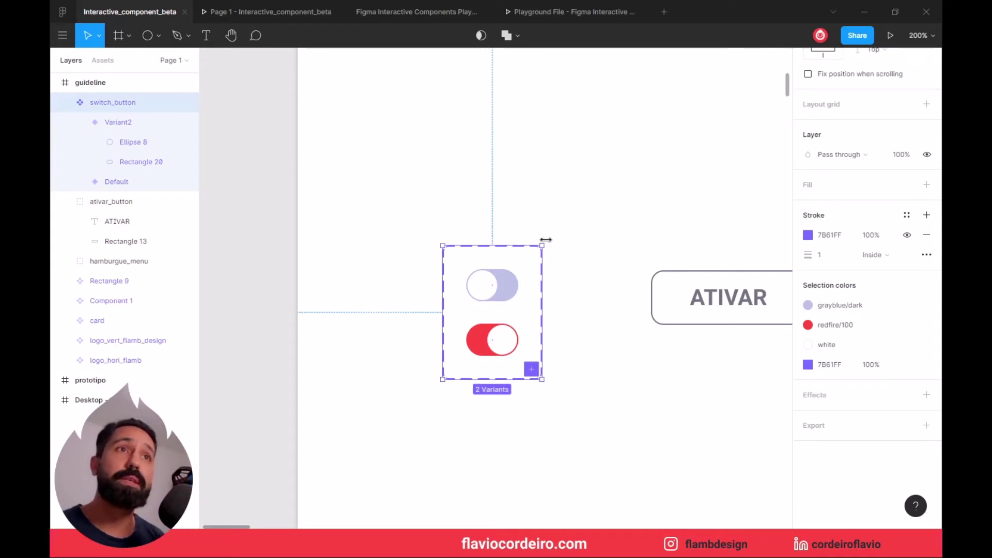
{"action": "scroll", "coordinate": [705, 262], "scroll_direction": "up", "scroll_amount": 1}
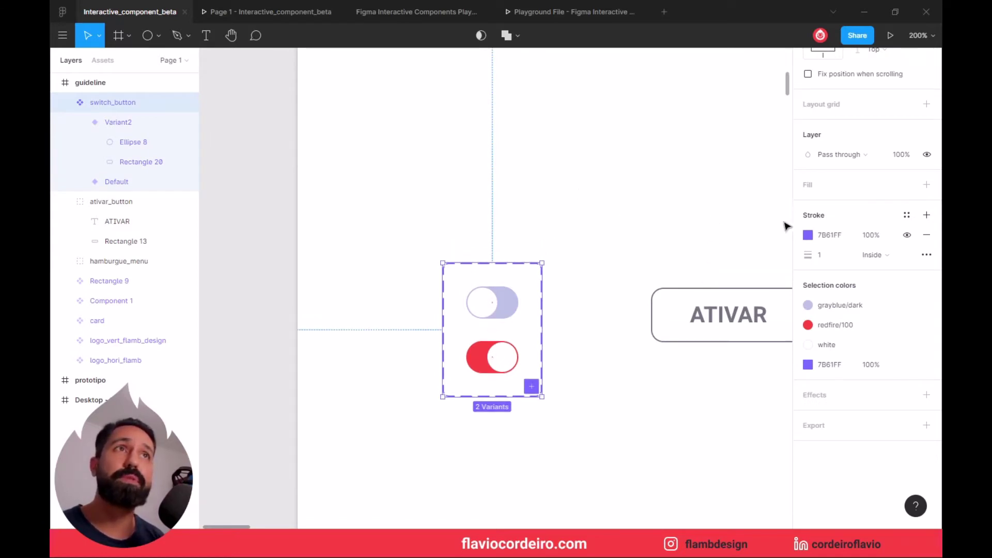
{"action": "scroll", "coordinate": [868, 202], "scroll_direction": "up", "scroll_amount": 3}
{"action": "scroll", "coordinate": [868, 201], "scroll_direction": "up", "scroll_amount": 5}
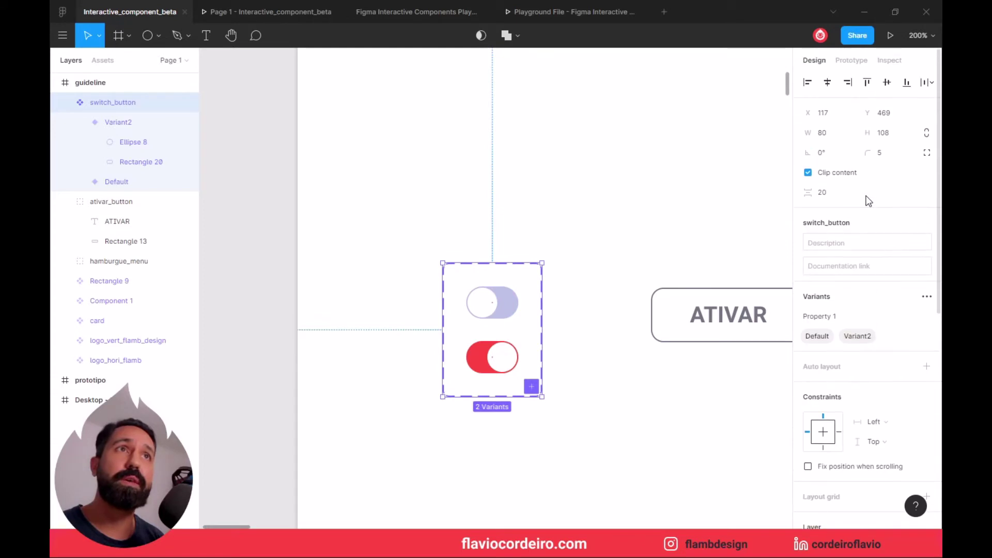
Step: In Prototype, add a click interaction changing the Default switch to Variant2
{"action": "left_click", "coordinate": [857, 72]}
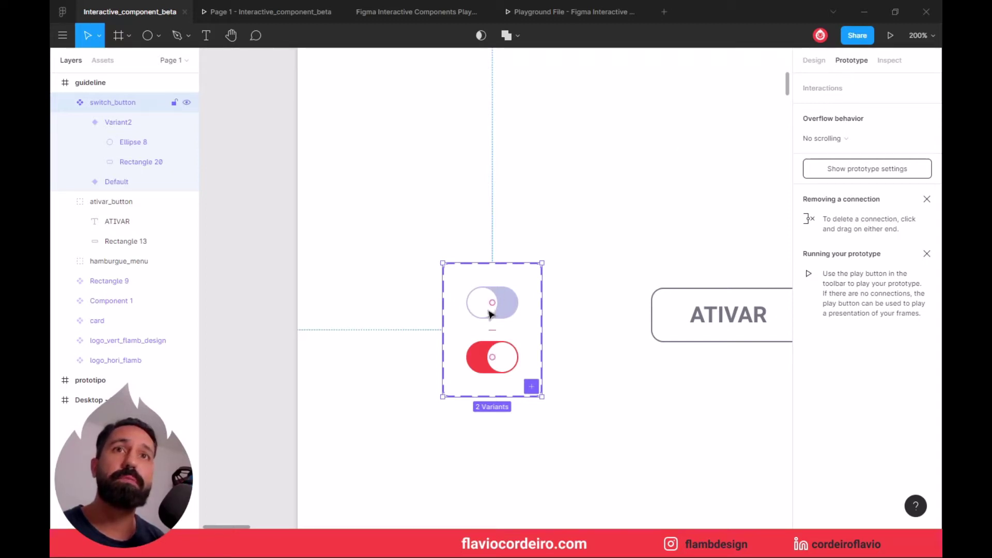
{"action": "left_click", "coordinate": [506, 308]}
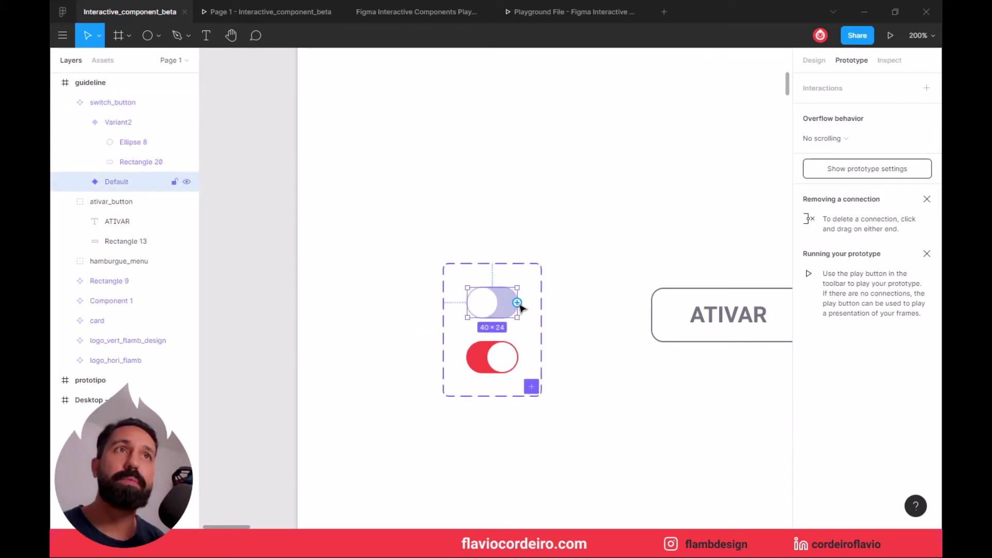
{"action": "left_click", "coordinate": [928, 89]}
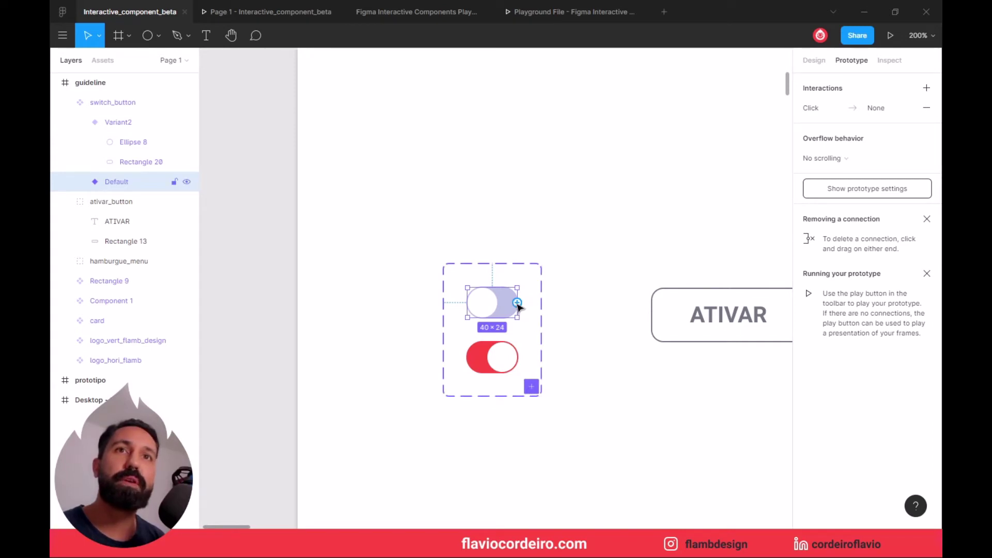
{"action": "left_click_drag", "start_coordinate": [517, 303], "coordinate": [497, 347]}
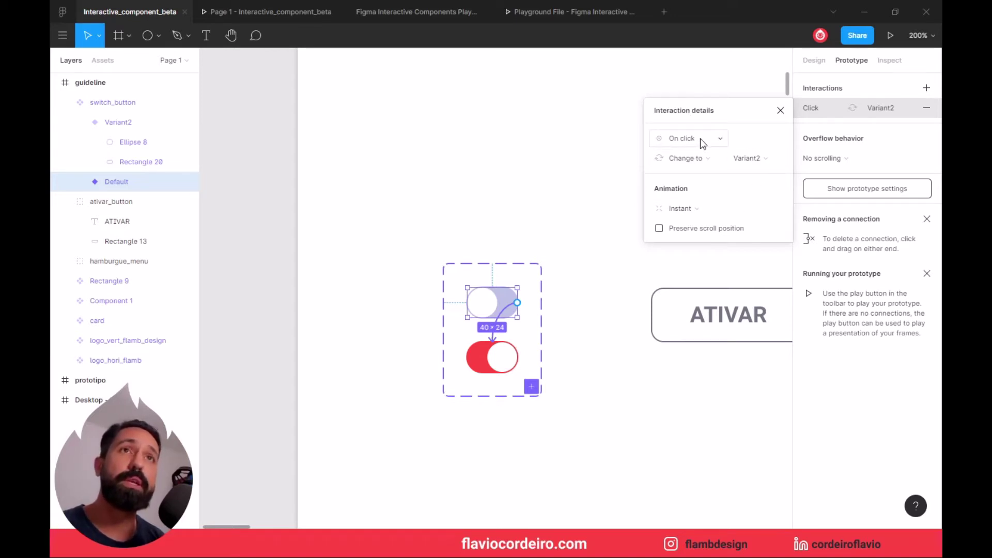
{"action": "left_click", "coordinate": [751, 163]}
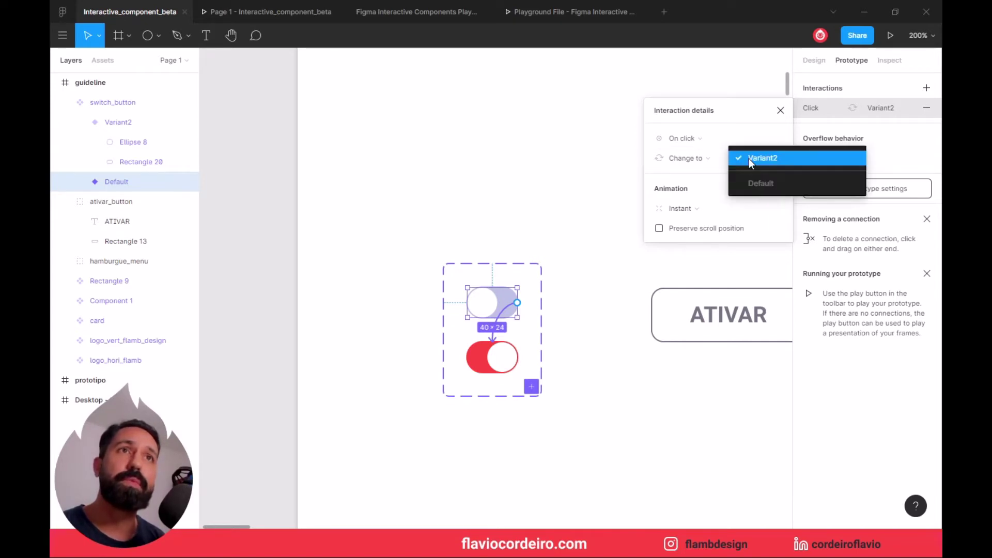
Step: Use Smart animate for the change, and link Variant2 back to Default on click
{"action": "left_click", "coordinate": [749, 158]}
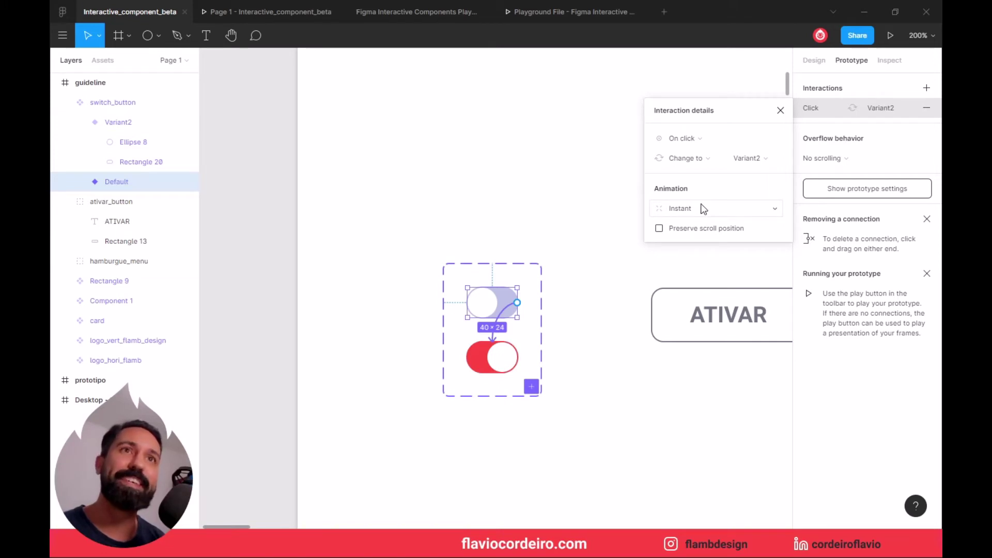
{"action": "left_click", "coordinate": [702, 209]}
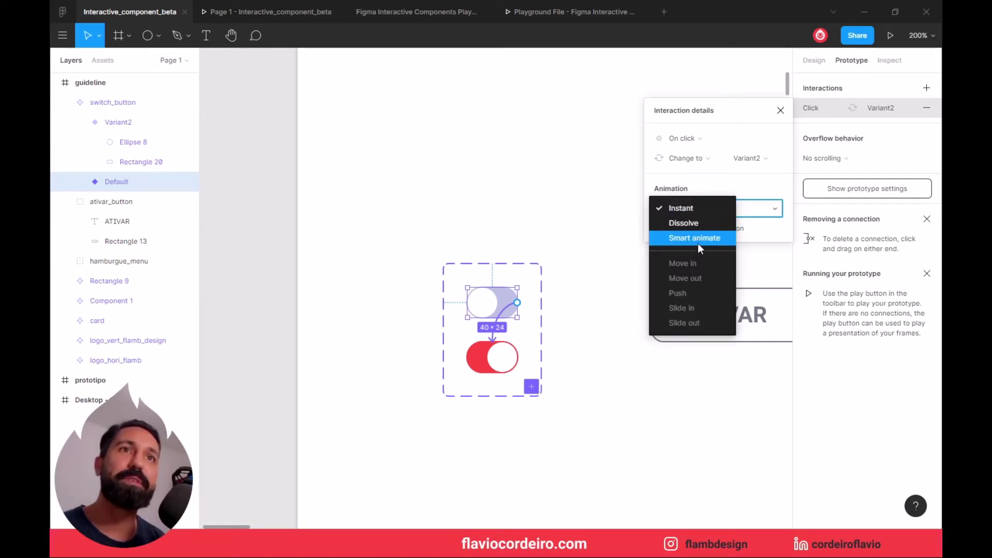
{"action": "left_click", "coordinate": [698, 239]}
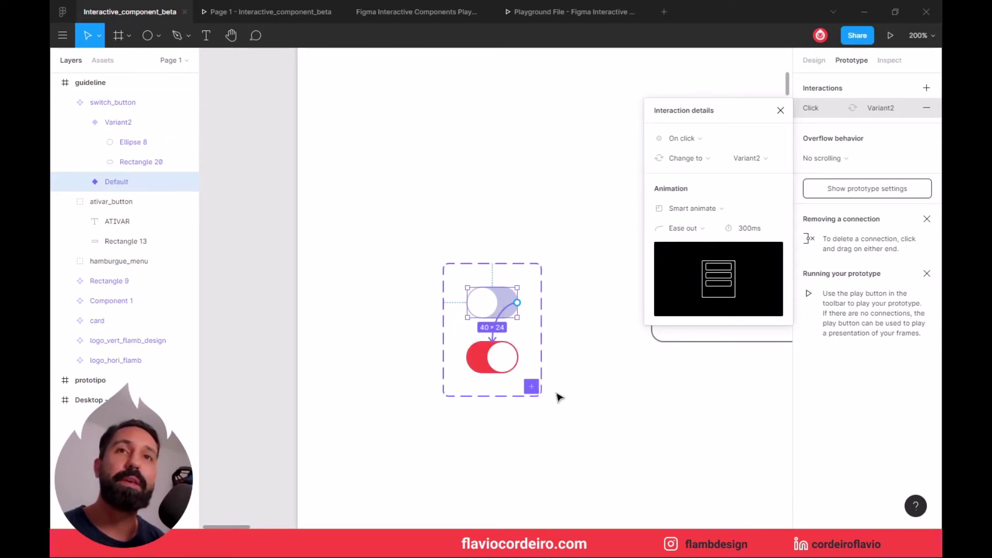
{"action": "left_click", "coordinate": [501, 357]}
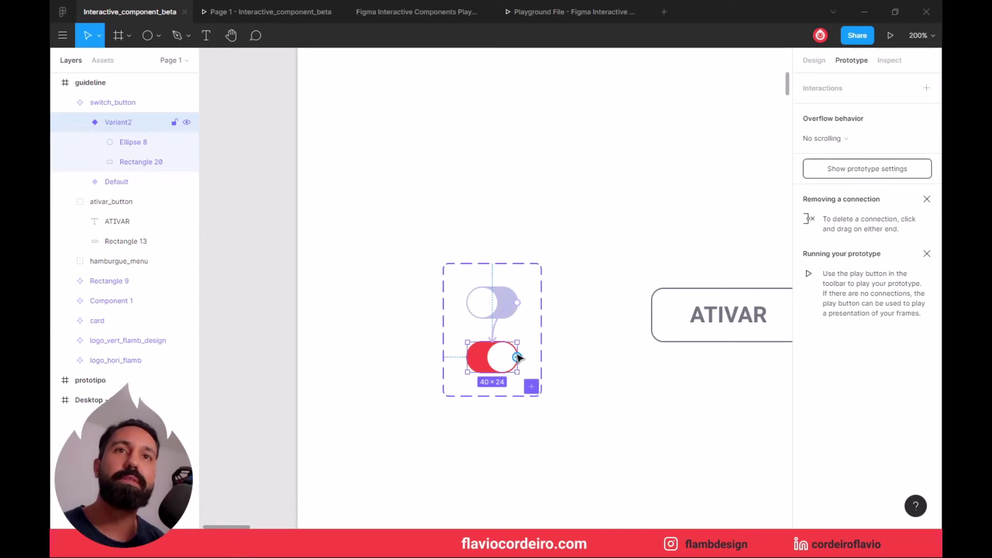
{"action": "left_click_drag", "start_coordinate": [517, 357], "coordinate": [513, 315]}
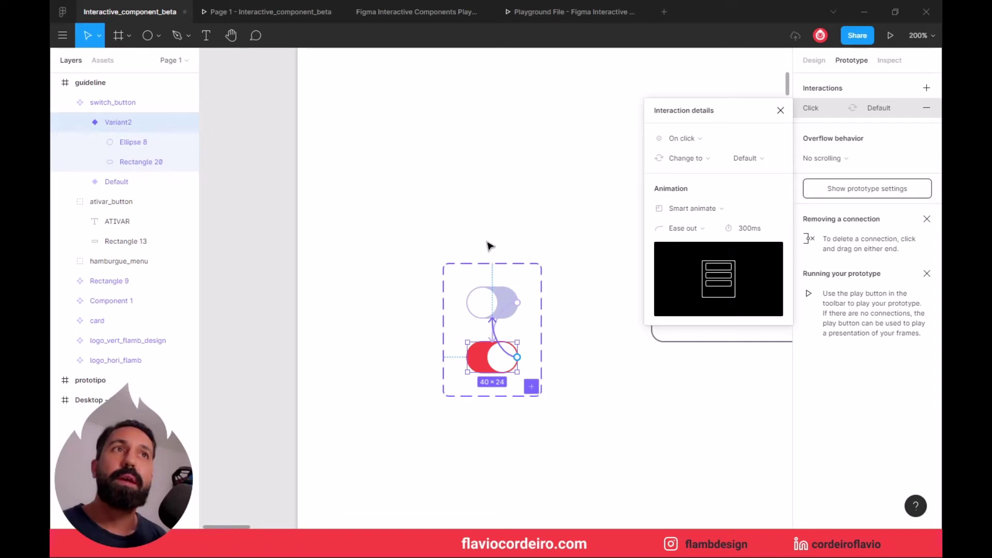
{"action": "left_click", "coordinate": [490, 246]}
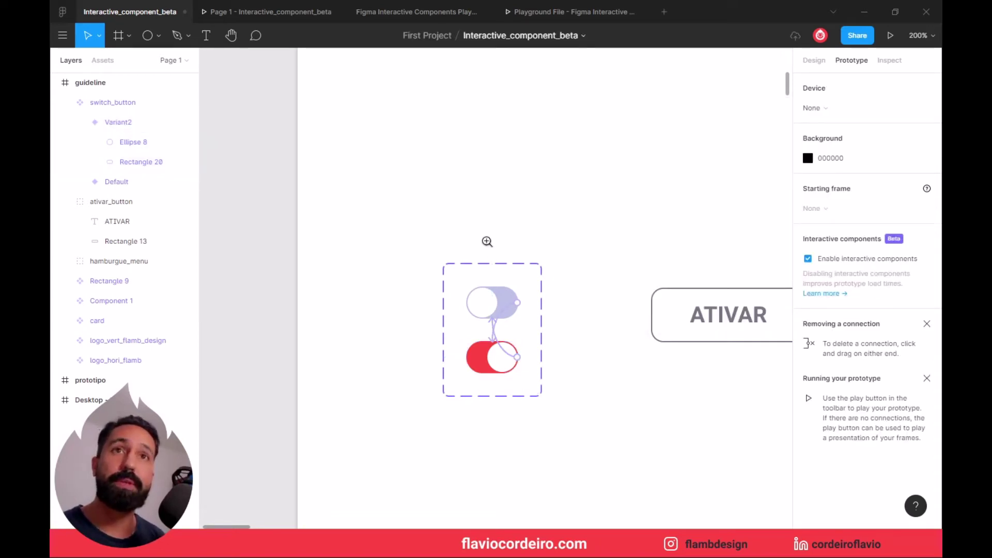
Step: Place a switch_button instance from local components at the prototipo frame's top-left
{"action": "left_click", "coordinate": [487, 241], "text": "alt"}
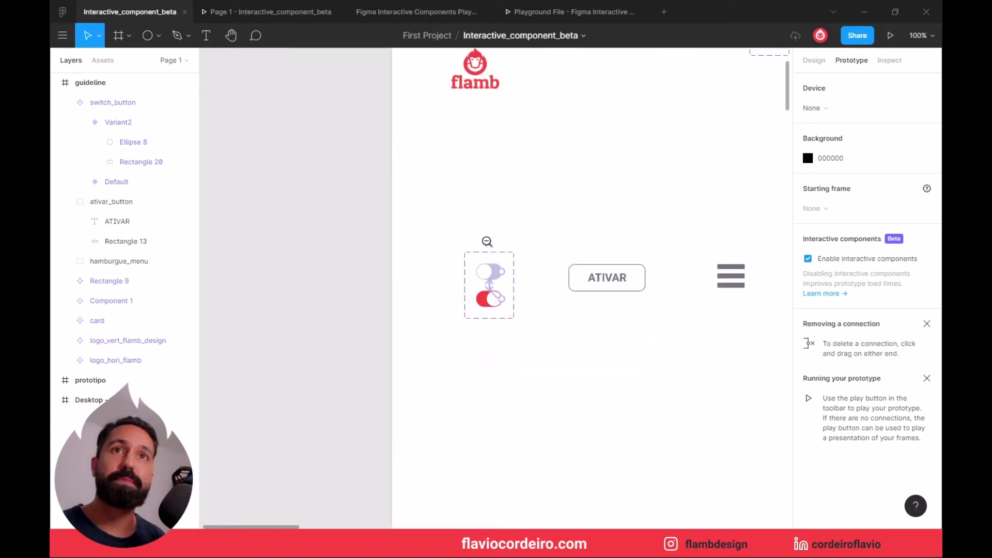
{"action": "scroll", "coordinate": [573, 207], "scroll_direction": "right", "scroll_amount": 3}
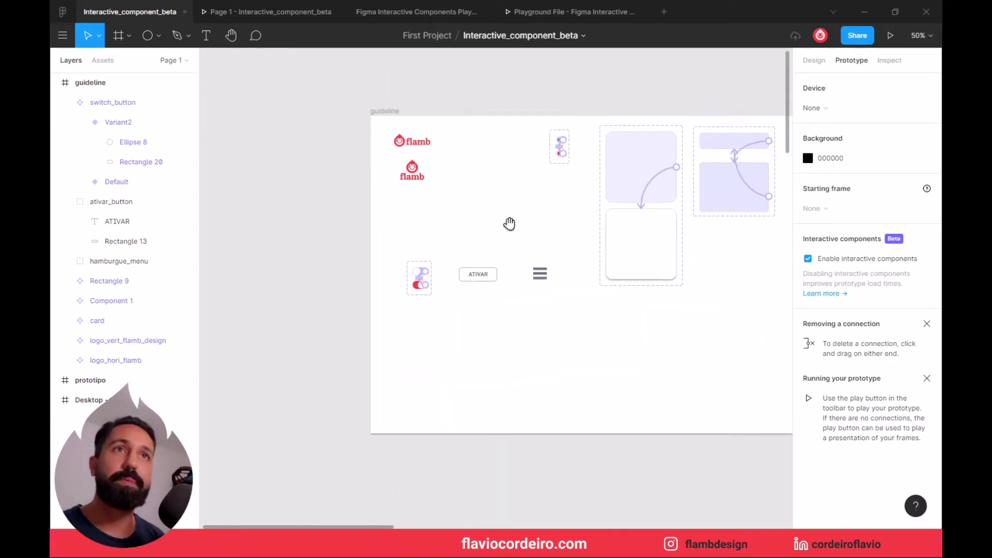
{"action": "scroll", "coordinate": [510, 222], "scroll_direction": "right", "scroll_amount": 1}
{"action": "scroll", "coordinate": [445, 228], "scroll_direction": "right", "scroll_amount": 4}
{"action": "scroll", "coordinate": [677, 250], "scroll_direction": "right", "scroll_amount": 2}
{"action": "scroll", "coordinate": [575, 264], "scroll_direction": "right", "scroll_amount": 5}
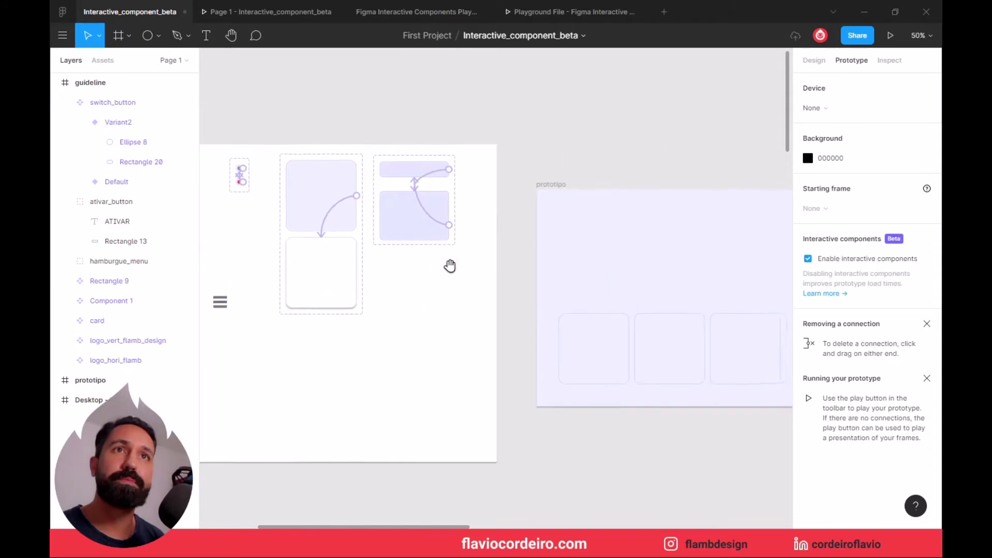
{"action": "scroll", "coordinate": [450, 265], "scroll_direction": "right", "scroll_amount": 4}
{"action": "left_click", "coordinate": [570, 206]}
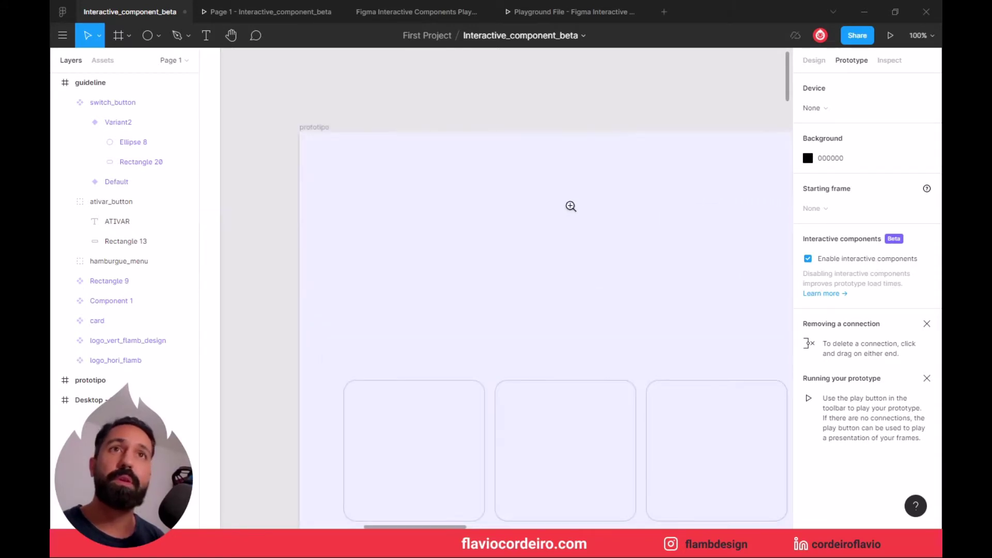
{"action": "left_click", "coordinate": [100, 69]}
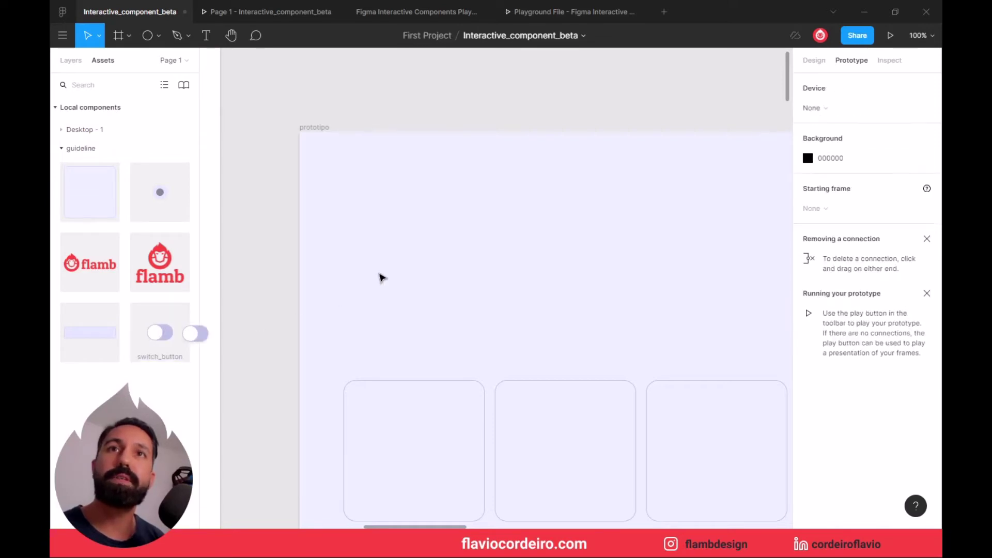
{"action": "left_click_drag", "start_coordinate": [155, 338], "coordinate": [419, 221]}
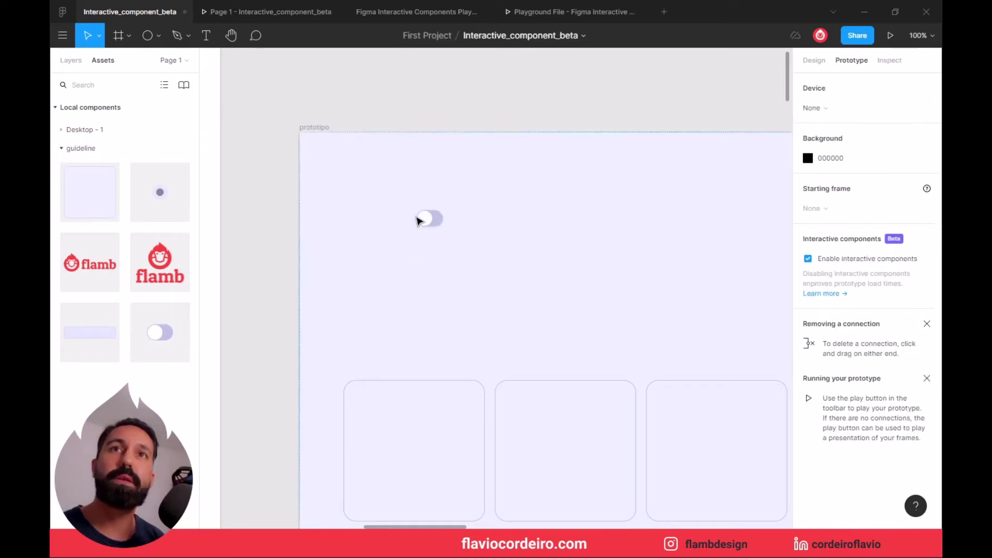
{"action": "left_click", "coordinate": [418, 279]}
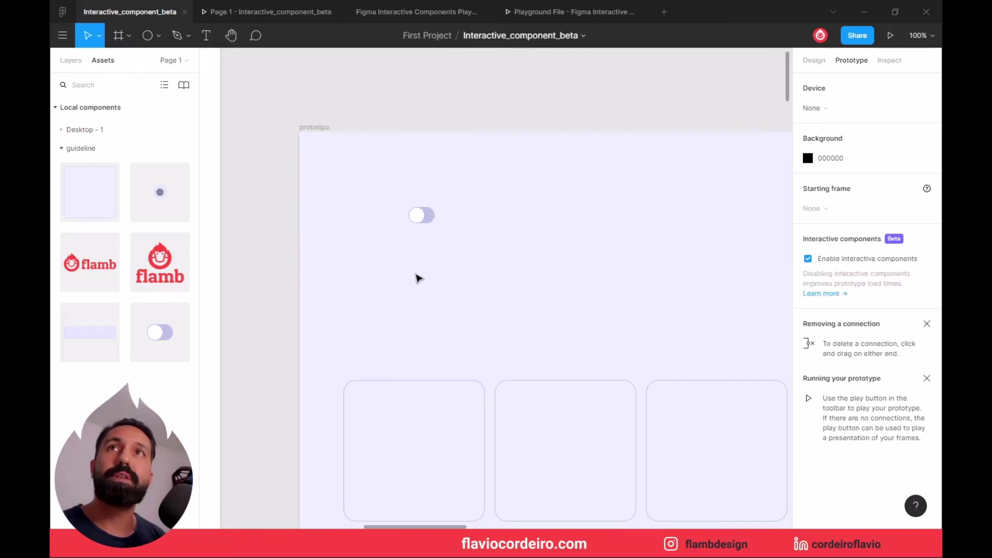
Step: Toggle the switch on and off in the prototype preview, then return to the editor
{"action": "left_click", "coordinate": [265, 11]}
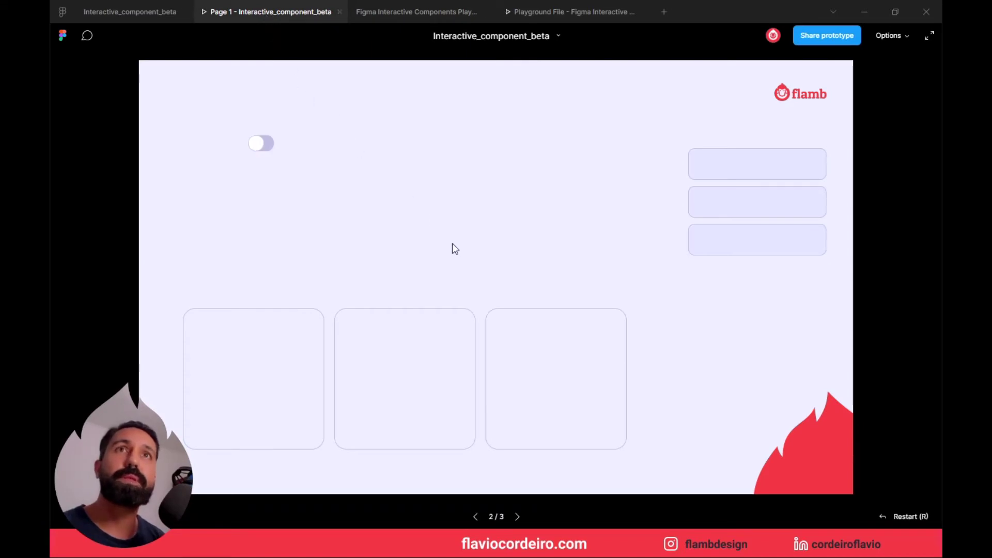
{"action": "left_click", "coordinate": [259, 148]}
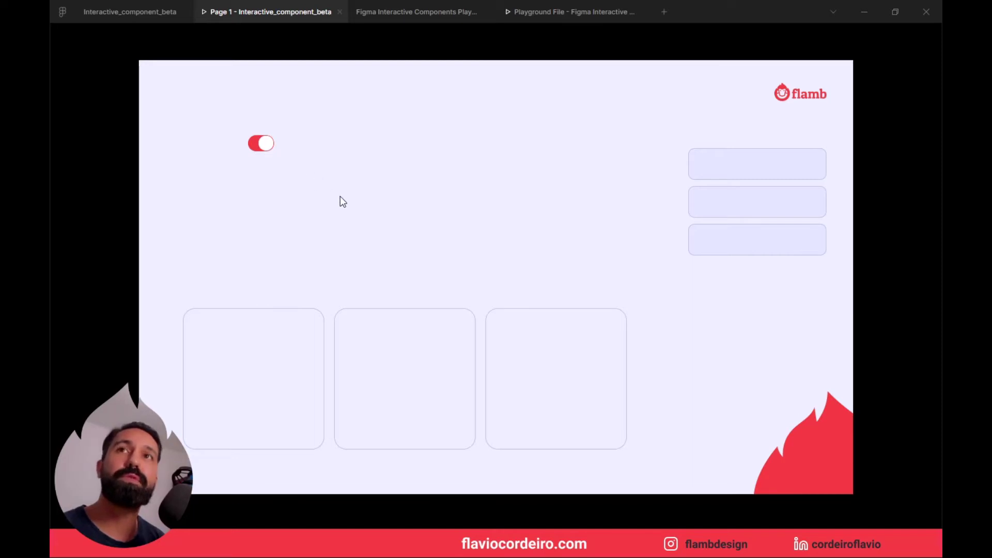
{"action": "left_click", "coordinate": [264, 145]}
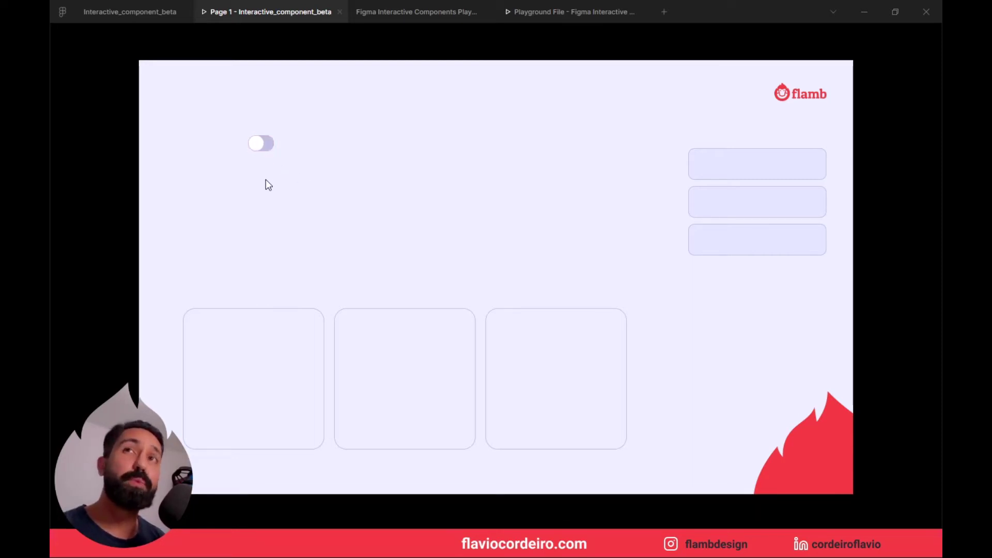
{"action": "left_click", "coordinate": [163, 20]}
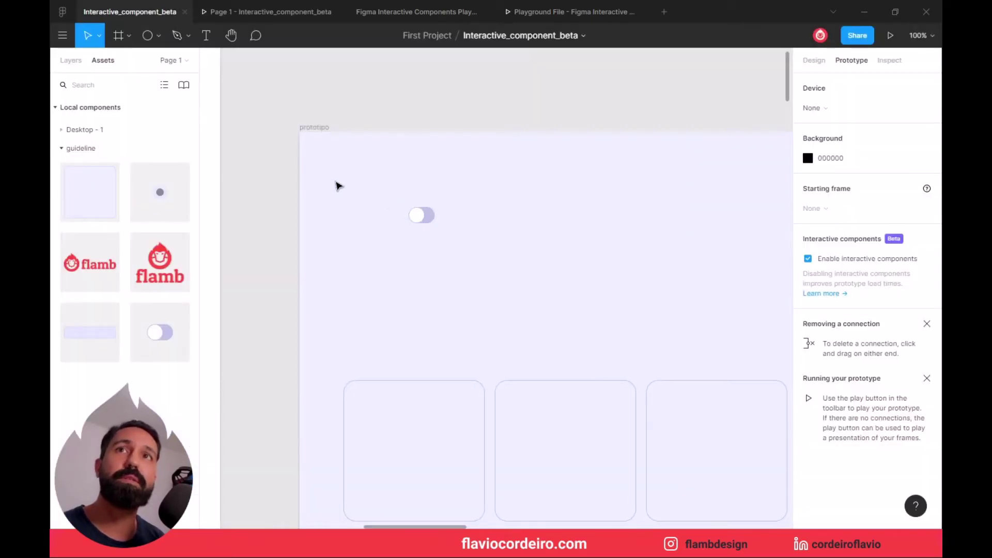
Step: Set the Default switch's smart-animate click transition duration to 150ms
{"action": "scroll", "coordinate": [542, 215], "scroll_direction": "left", "scroll_amount": 5}
{"action": "scroll", "coordinate": [352, 239], "scroll_direction": "left", "scroll_amount": 10}
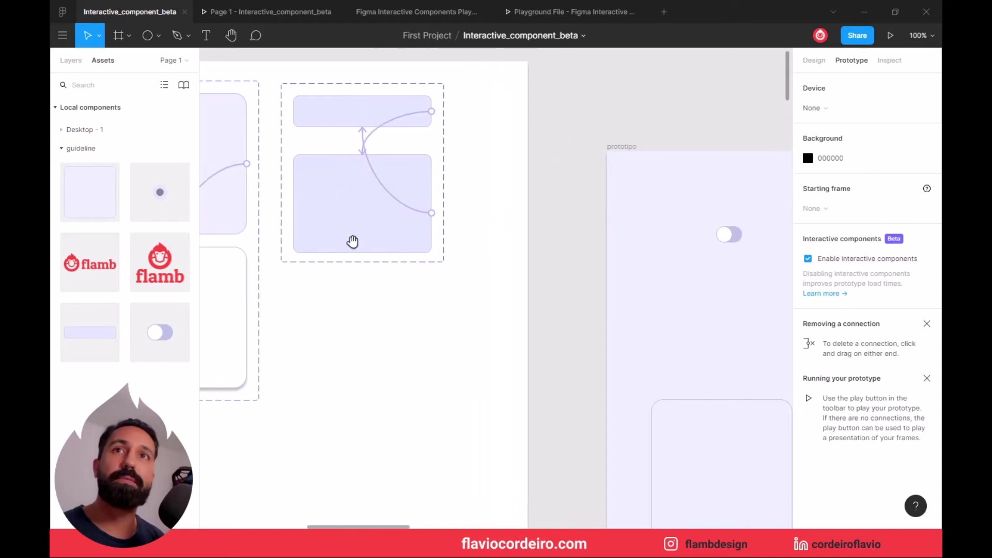
{"action": "scroll", "coordinate": [604, 184], "scroll_direction": "left", "scroll_amount": 10}
{"action": "scroll", "coordinate": [554, 363], "scroll_direction": "left", "scroll_amount": 2}
{"action": "scroll", "coordinate": [553, 363], "scroll_direction": "left", "scroll_amount": 5}
{"action": "scroll", "coordinate": [607, 362], "scroll_direction": "left", "scroll_amount": 1}
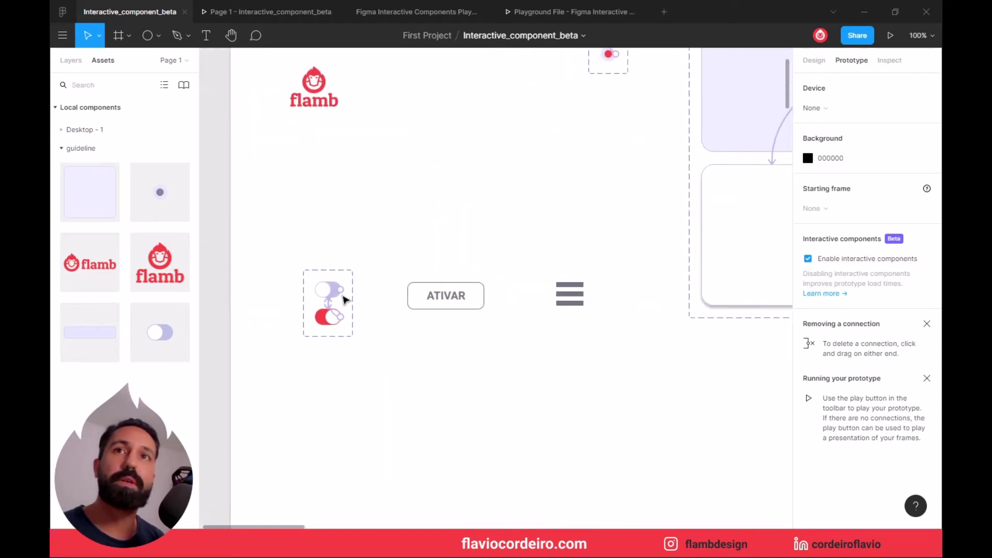
{"action": "left_click", "coordinate": [340, 294]}
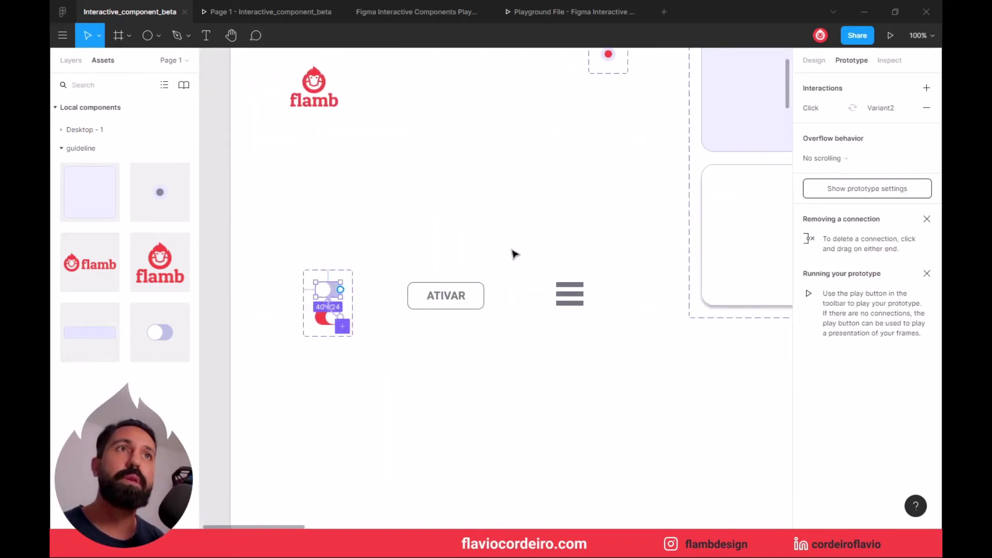
{"action": "left_click", "coordinate": [872, 107]}
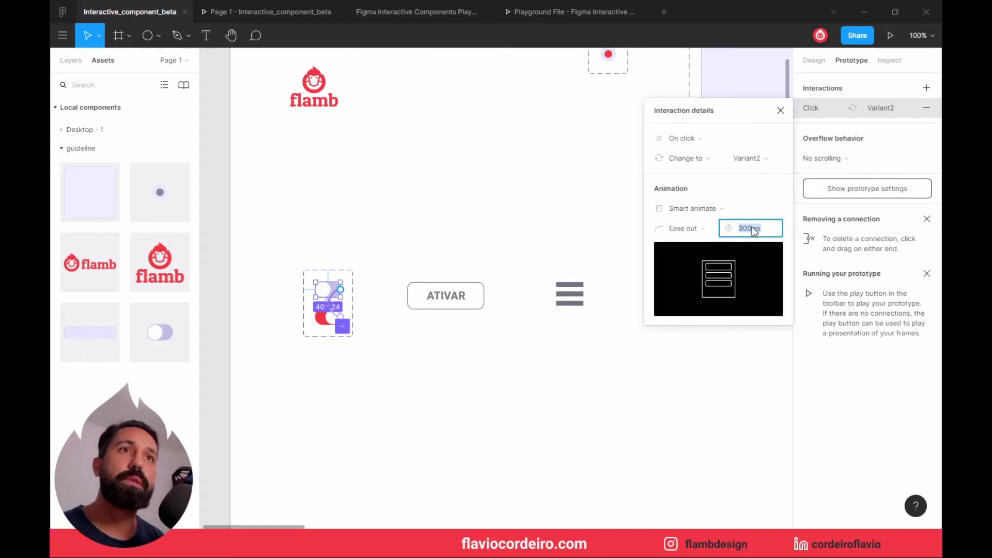
{"action": "type", "text": "15"}
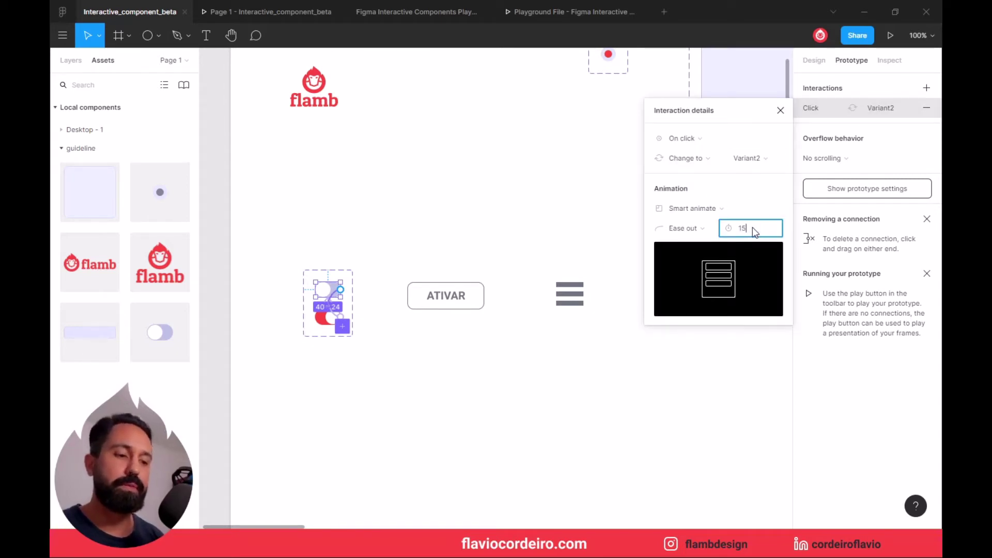
{"action": "type", "text": "0"}
{"action": "key", "text": "Return"}
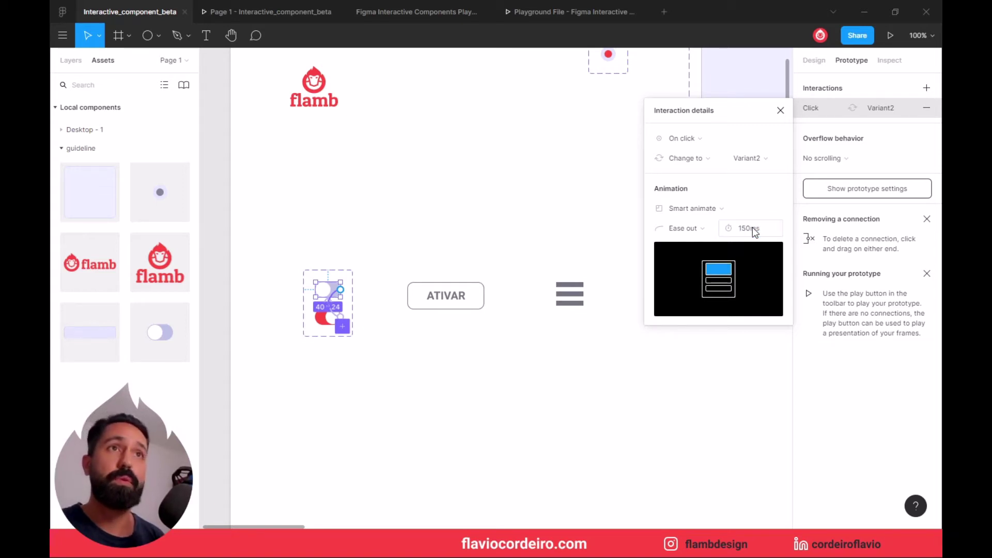
Step: Shorten Variant2's return transition to Default from 300ms to 150ms
{"action": "left_click", "coordinate": [324, 325]}
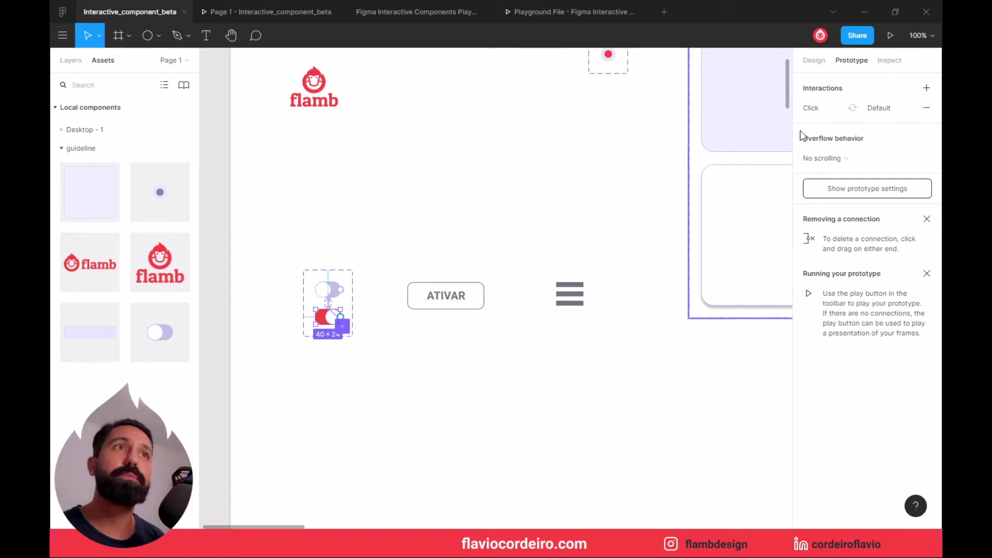
{"action": "left_click", "coordinate": [814, 107]}
{"action": "left_click", "coordinate": [763, 229]}
{"action": "type", "text": "15"}
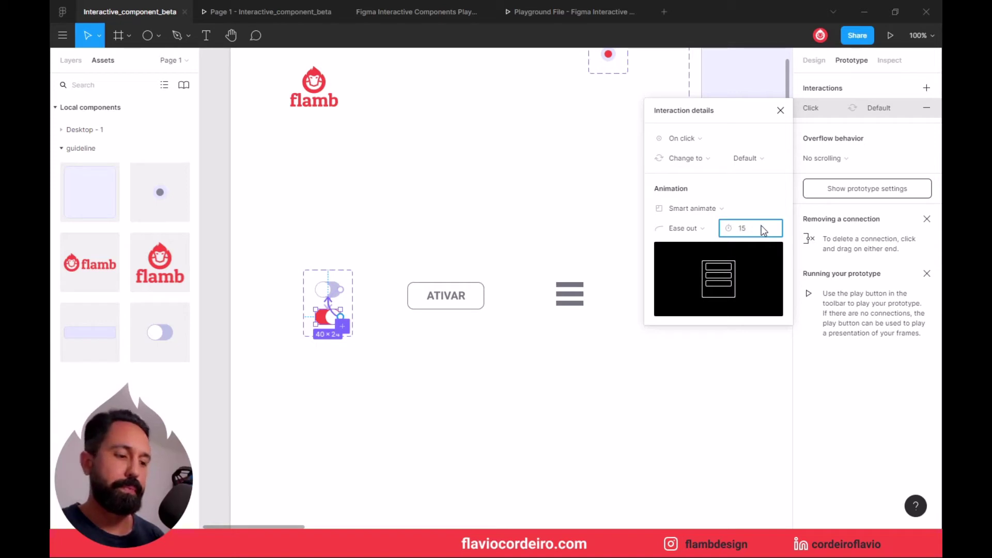
{"action": "type", "text": "0"}
{"action": "key", "text": "Return"}
Step: Toggle the switch on and off twice in the prototype preview, then return to the editor
{"action": "left_click", "coordinate": [288, 16]}
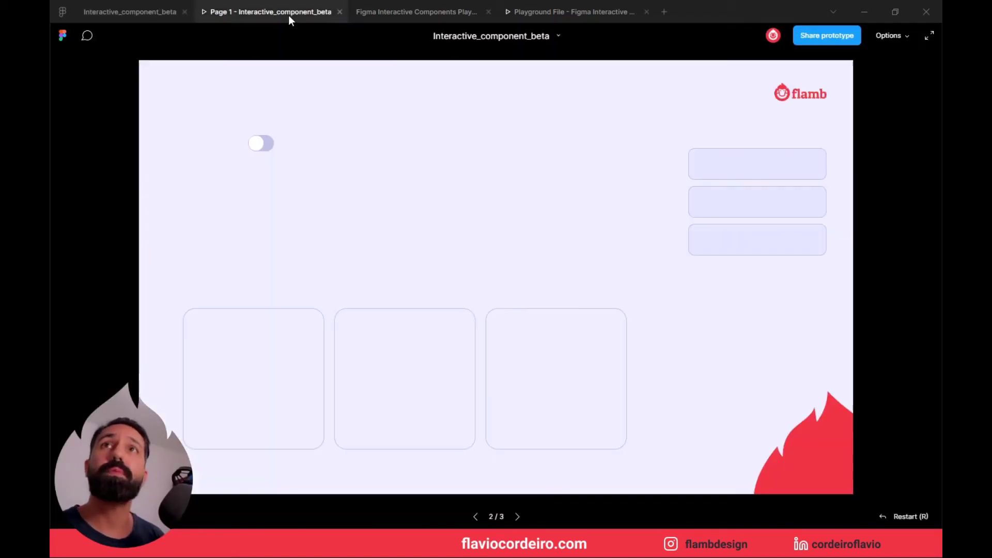
{"action": "left_click", "coordinate": [262, 144]}
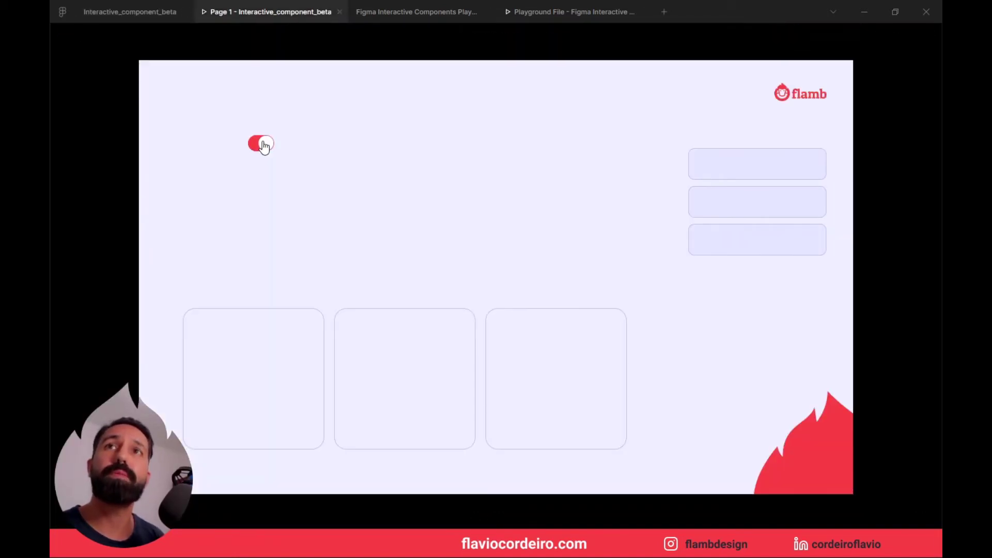
{"action": "left_click", "coordinate": [263, 145]}
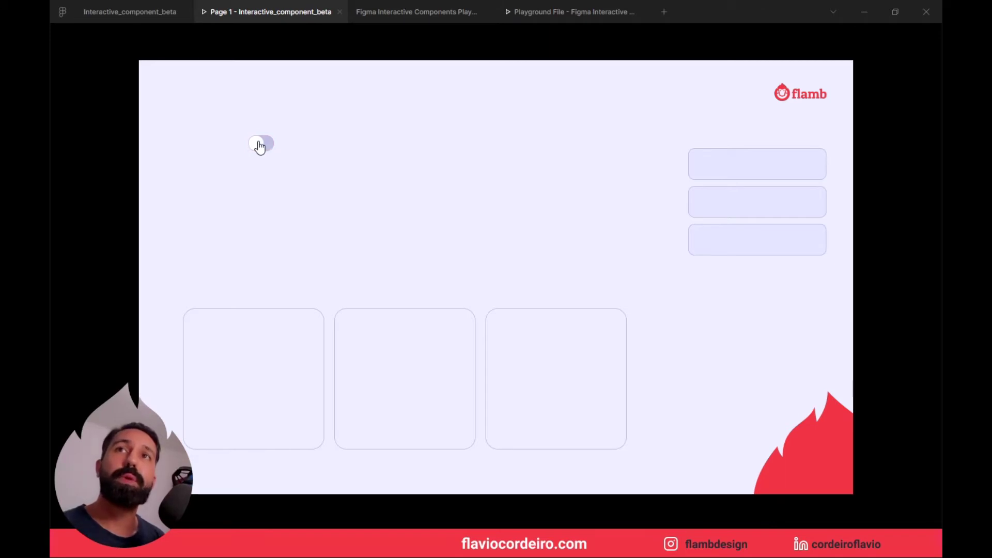
{"action": "left_click", "coordinate": [260, 146]}
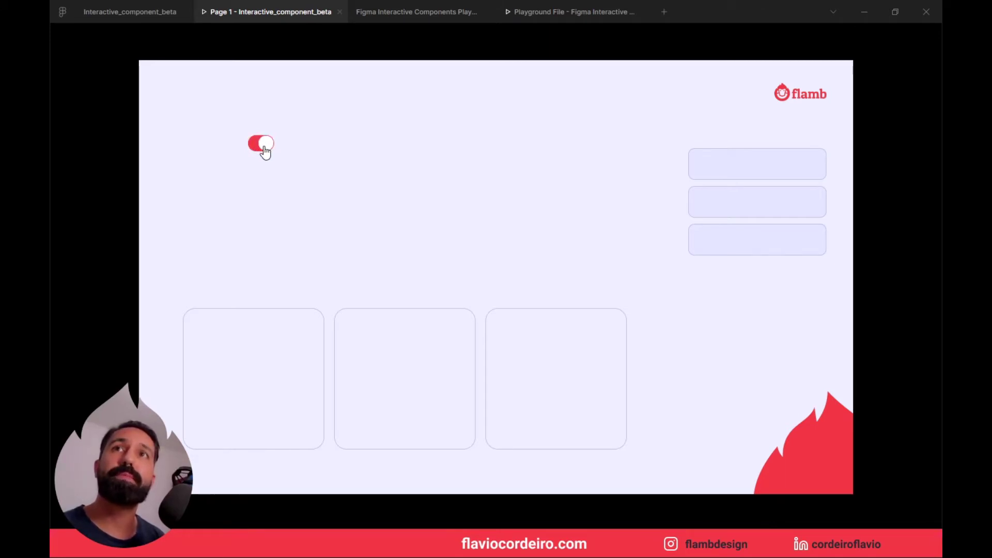
{"action": "left_click", "coordinate": [264, 147]}
{"action": "left_click", "coordinate": [145, 10]}
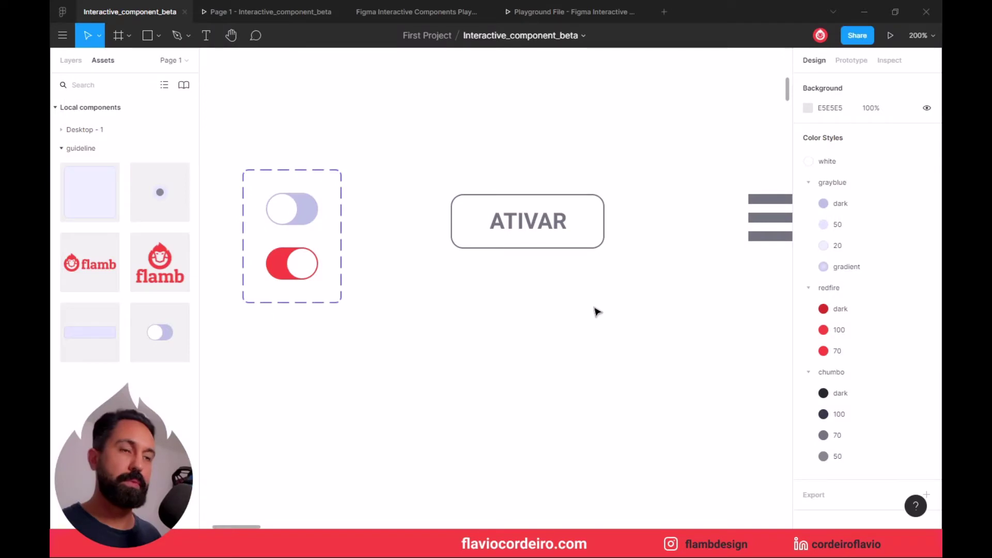
Step: Convert the ATIVAR button group into the ativar_button component with Ctrl+Alt+K
{"action": "scroll", "coordinate": [597, 312], "scroll_direction": "up", "scroll_amount": 1}
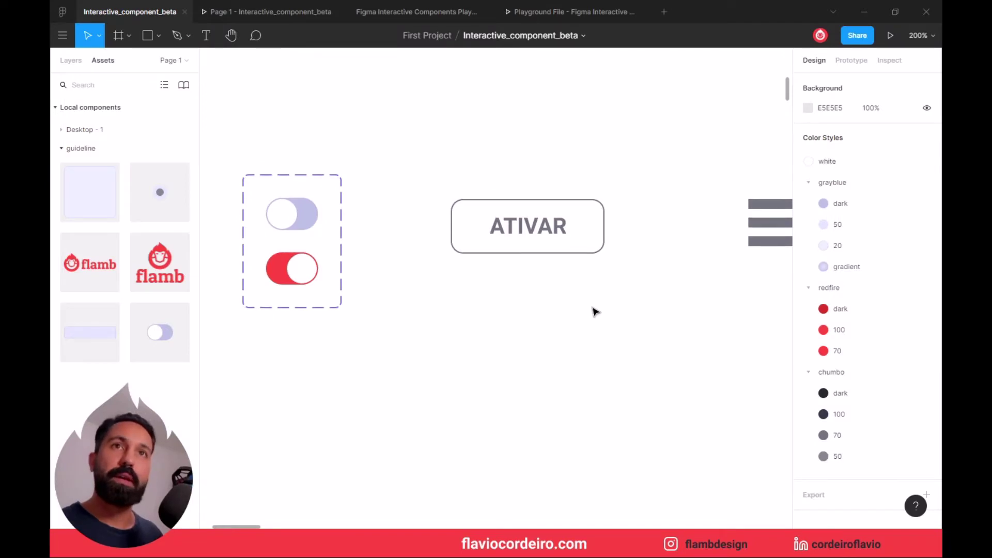
{"action": "left_click", "coordinate": [557, 242]}
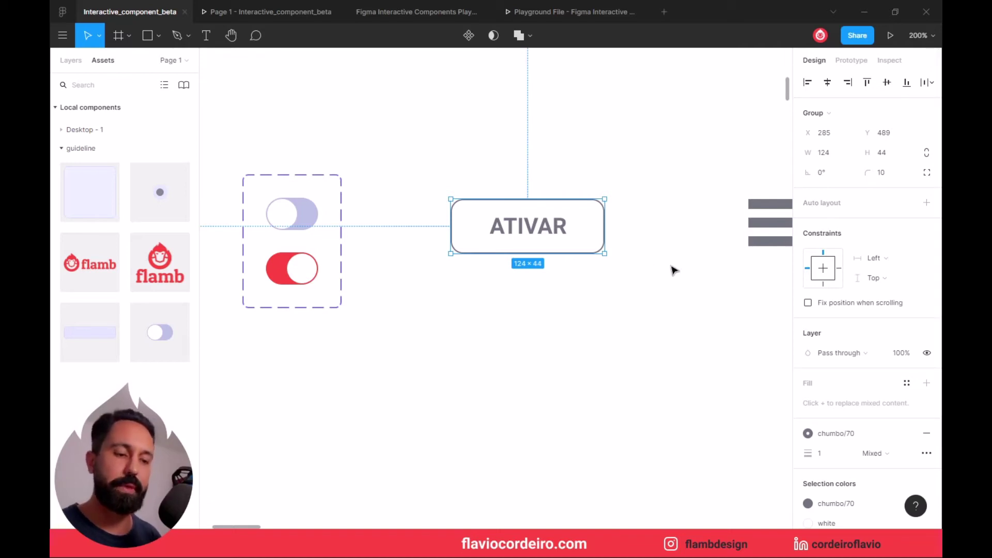
{"action": "key", "text": "alt"}
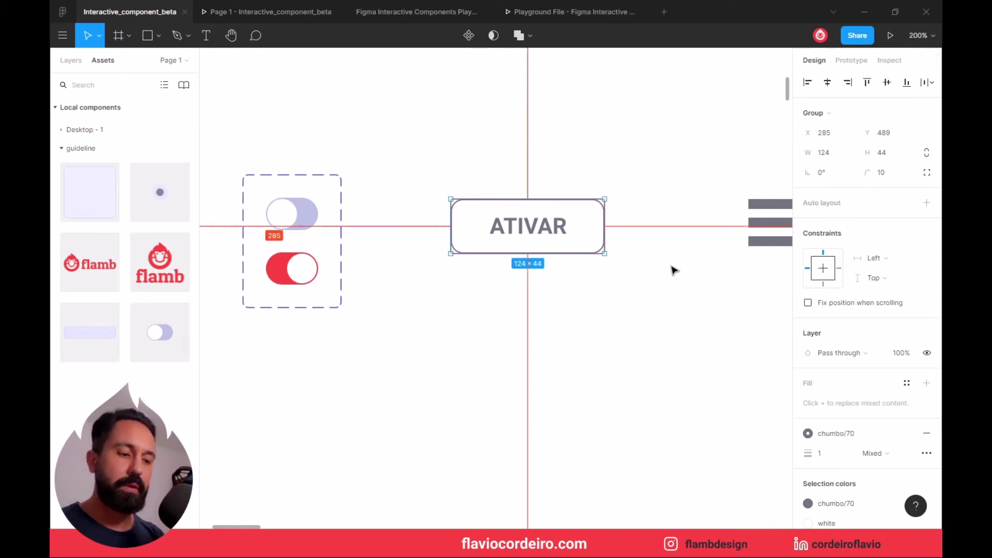
{"action": "key", "text": "ctrl+alt+k"}
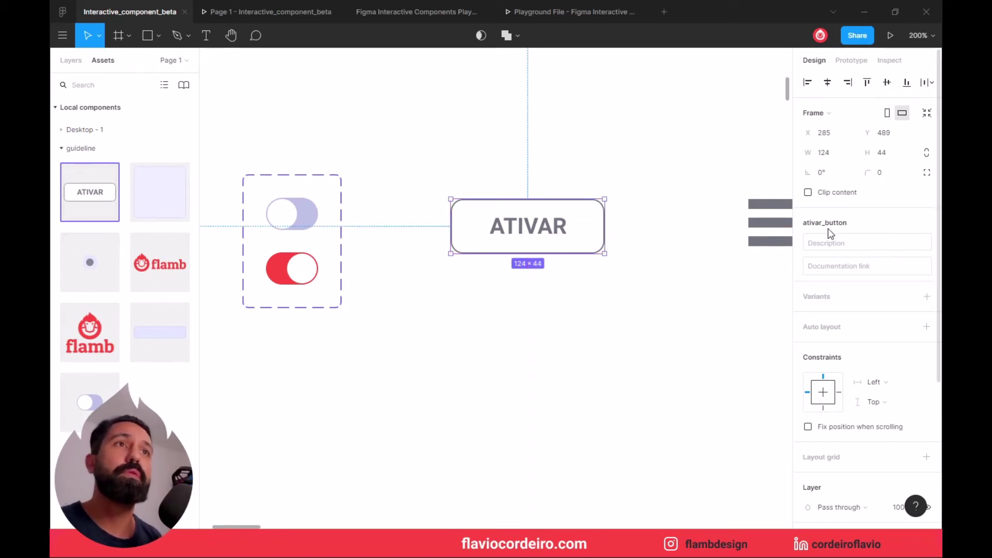
Step: Add Variant2 and Variant3 to the ativar_button set and select the middle variant
{"action": "left_click", "coordinate": [927, 298]}
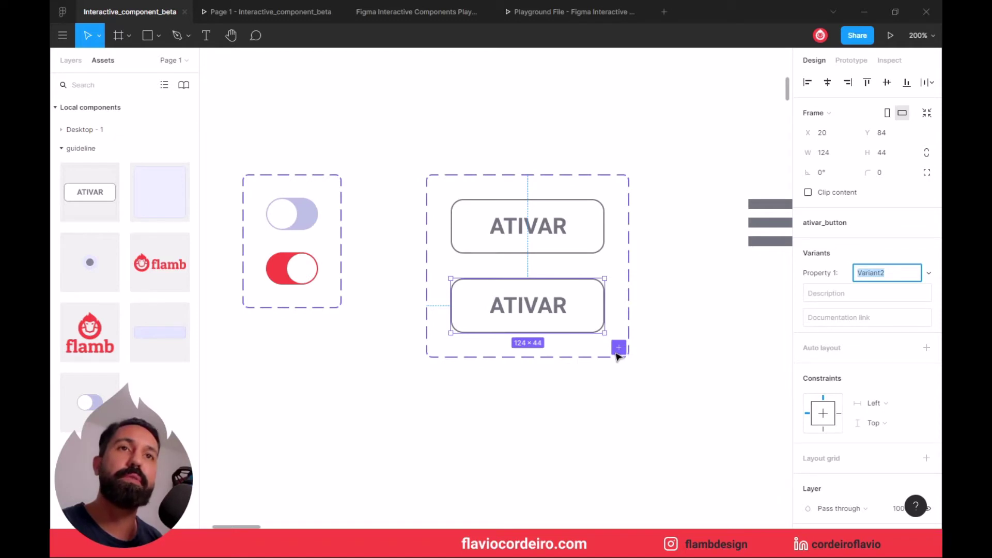
{"action": "left_click", "coordinate": [618, 347]}
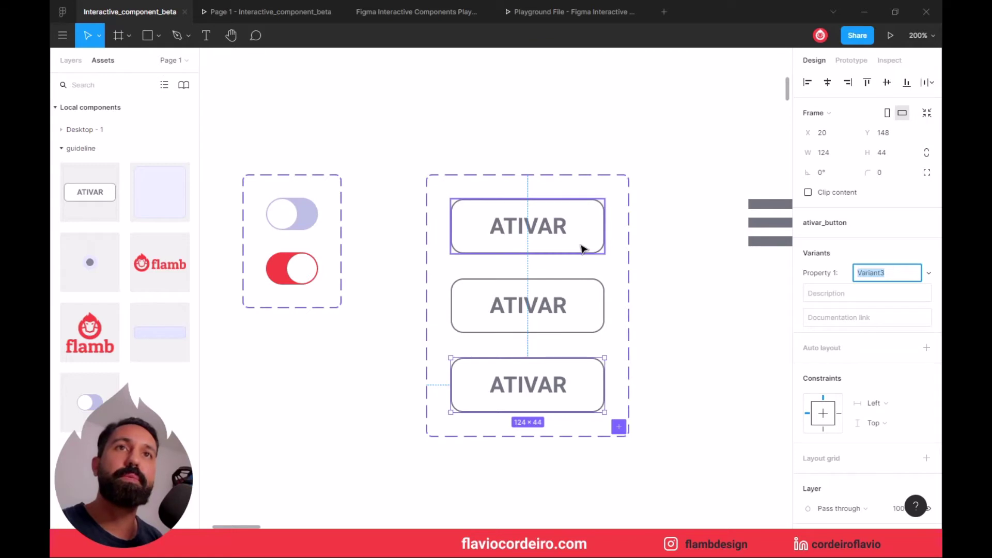
{"action": "left_click", "coordinate": [564, 304]}
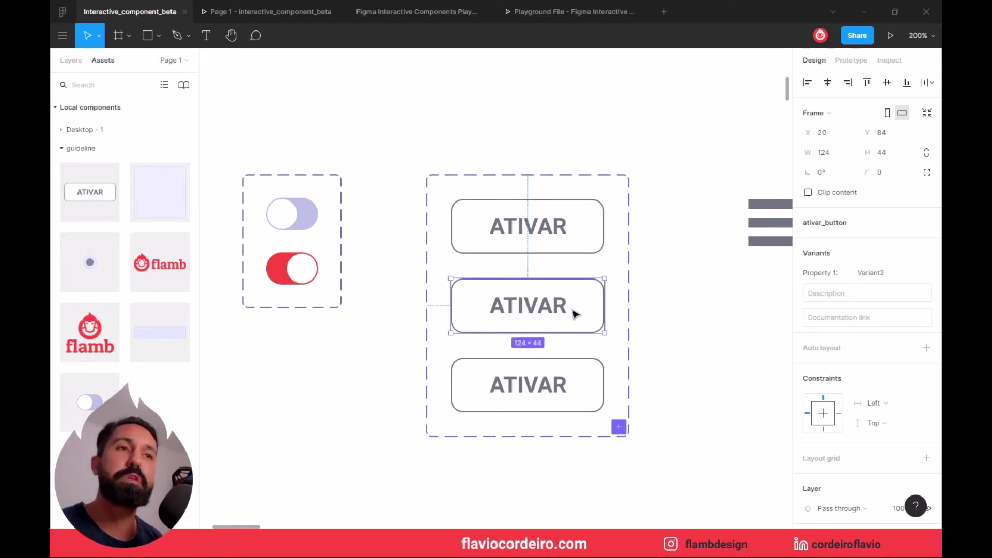
{"action": "scroll", "coordinate": [838, 354], "scroll_direction": "down", "scroll_amount": 3}
{"action": "scroll", "coordinate": [840, 353], "scroll_direction": "down", "scroll_amount": 2}
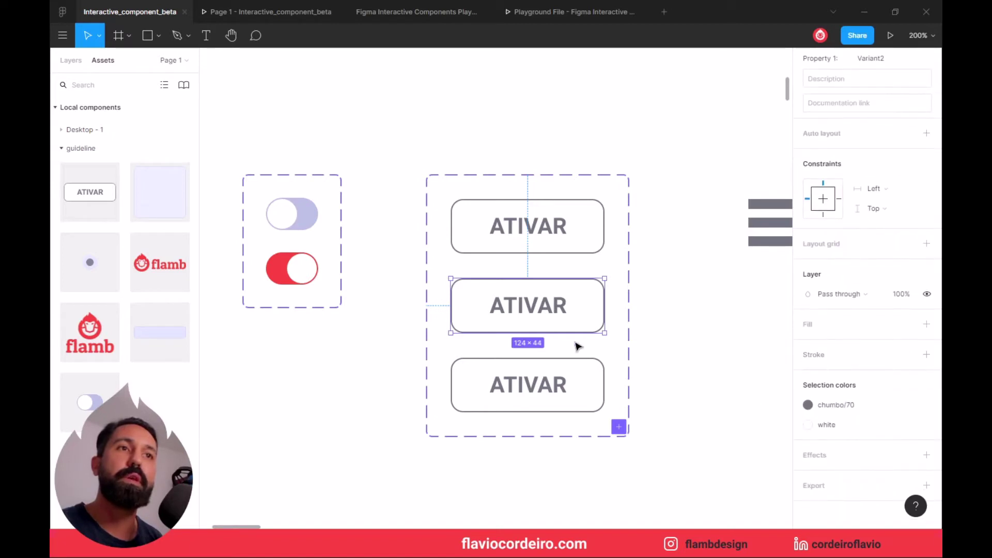
Step: Make the middle ATIVAR variant's text and outline redfire red
{"action": "double_click", "coordinate": [539, 310]}
{"action": "left_click", "coordinate": [833, 427]}
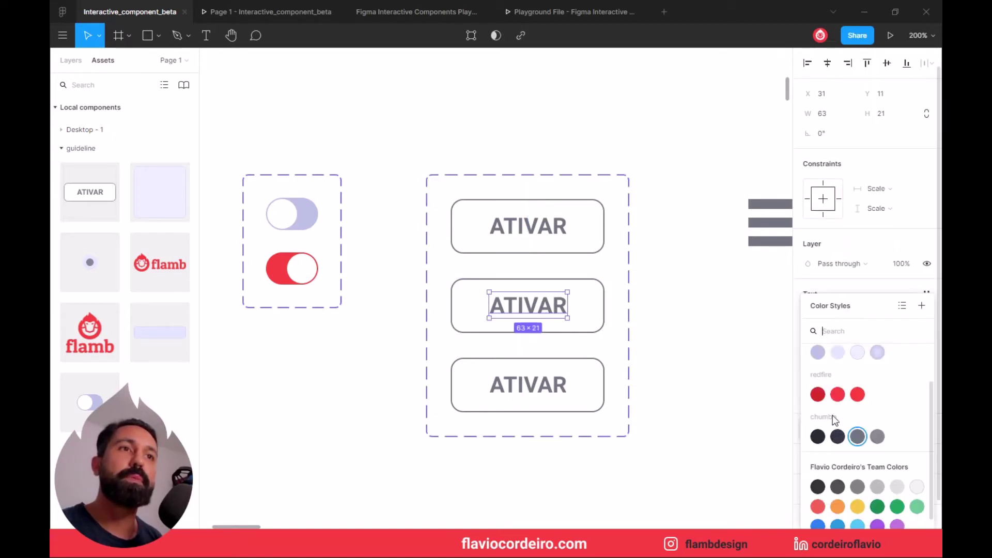
{"action": "left_click", "coordinate": [838, 395]}
{"action": "left_click", "coordinate": [599, 327]}
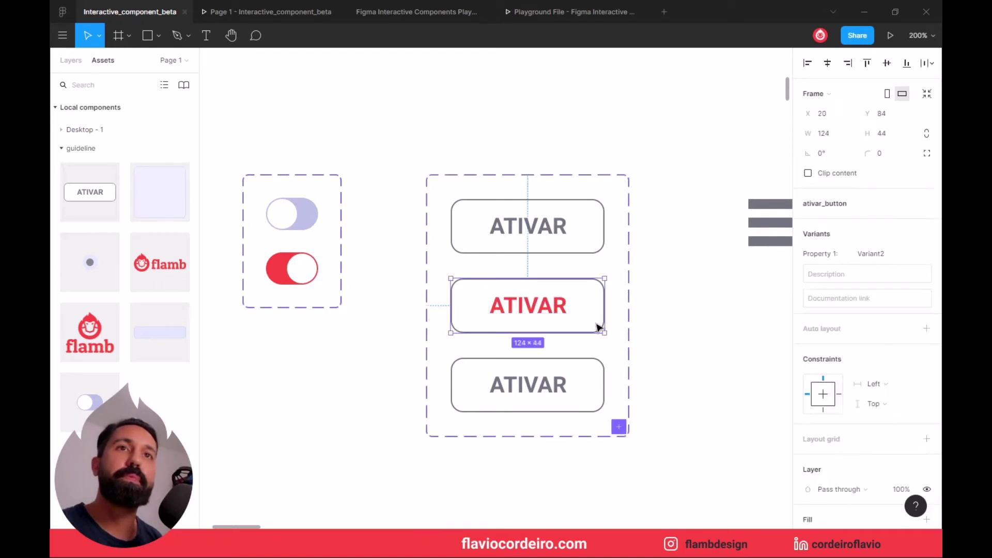
{"action": "double_click", "coordinate": [599, 327]}
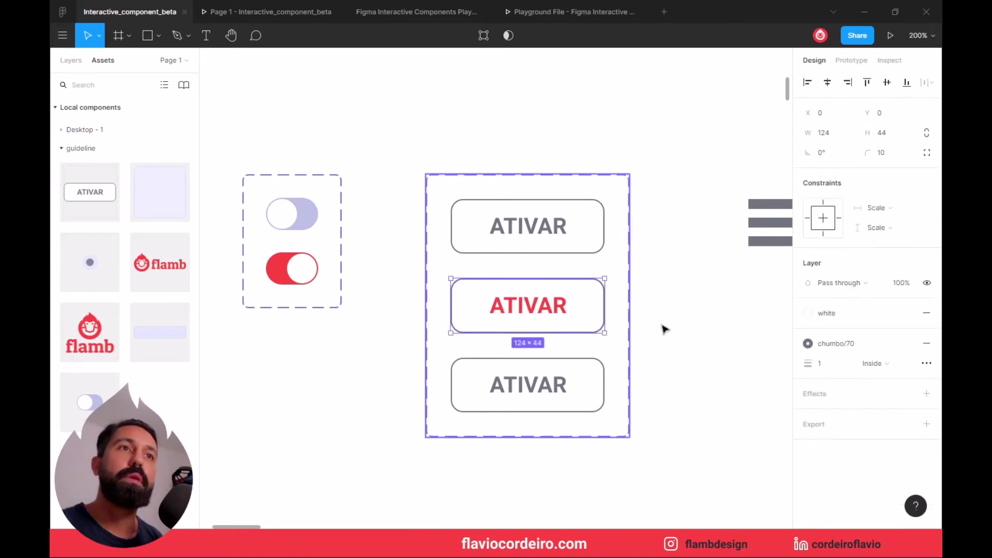
{"action": "left_click", "coordinate": [808, 343]}
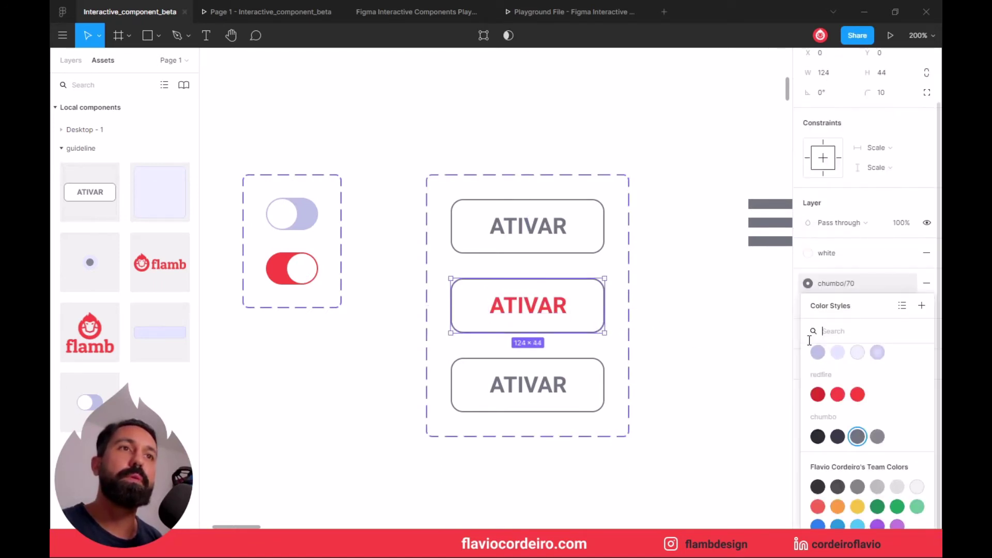
{"action": "left_click", "coordinate": [840, 395]}
{"action": "left_click", "coordinate": [681, 331]}
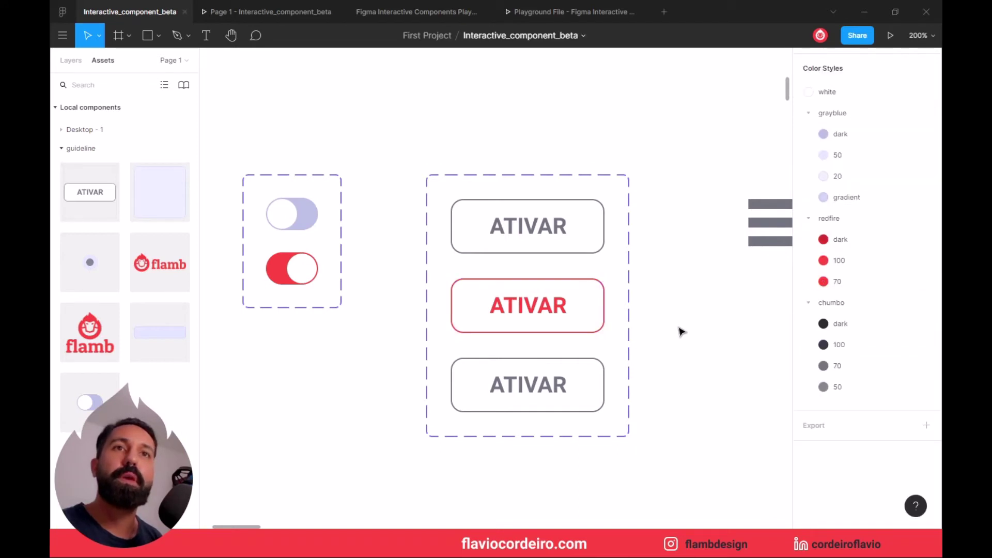
Step: Make the third ATIVAR variant's text white
{"action": "left_click", "coordinate": [549, 396]}
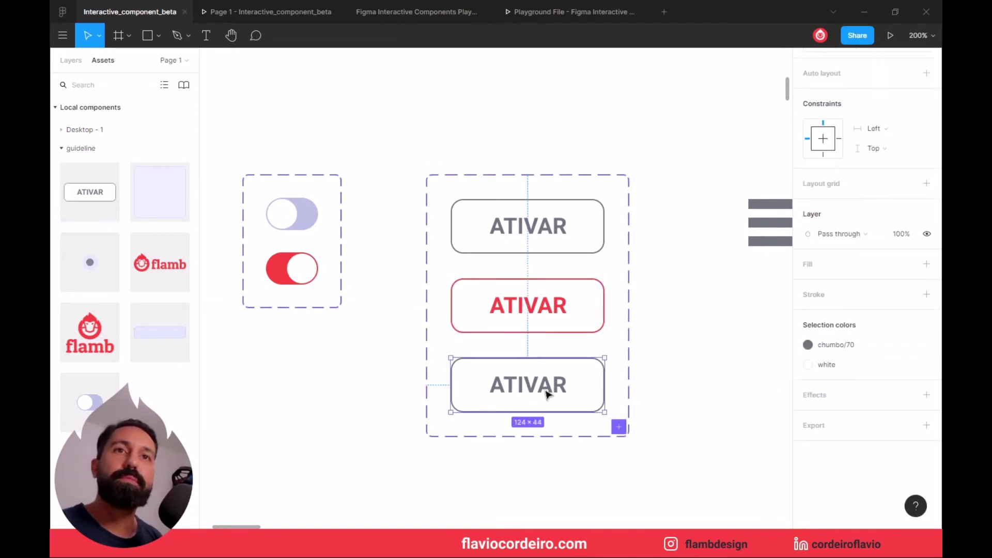
{"action": "double_click", "coordinate": [547, 394]}
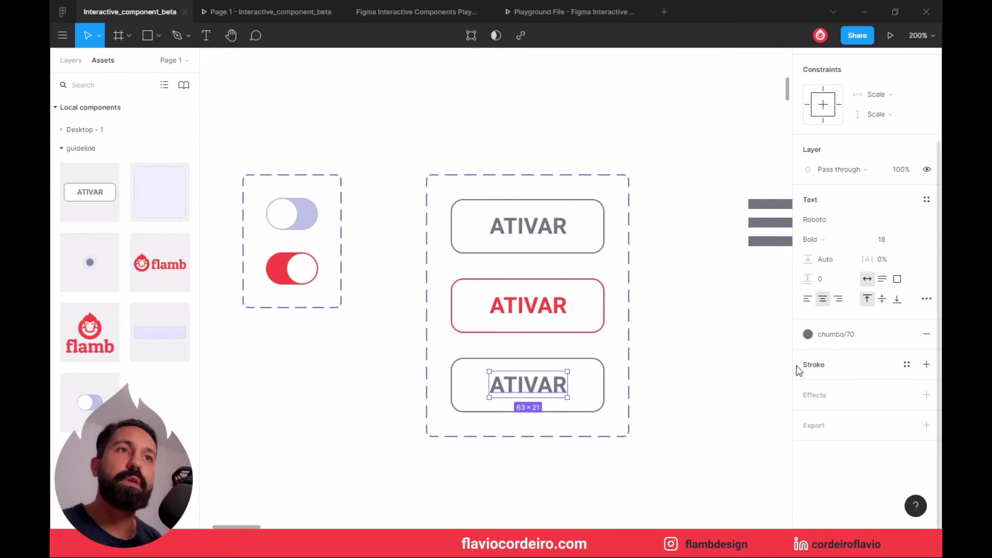
{"action": "mouse_move", "coordinate": [845, 334]}
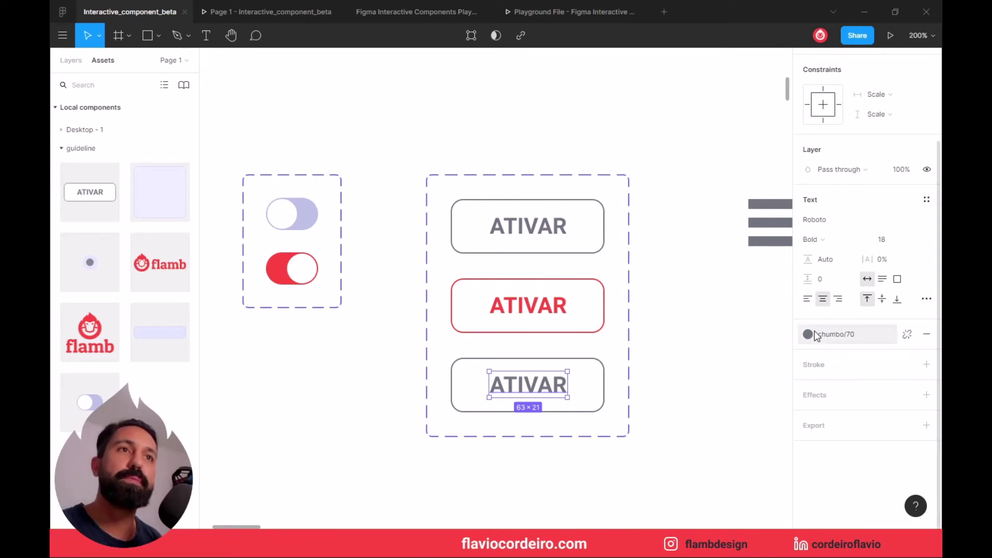
{"action": "left_click", "coordinate": [808, 334]}
{"action": "scroll", "coordinate": [846, 385], "scroll_direction": "up", "scroll_amount": 2}
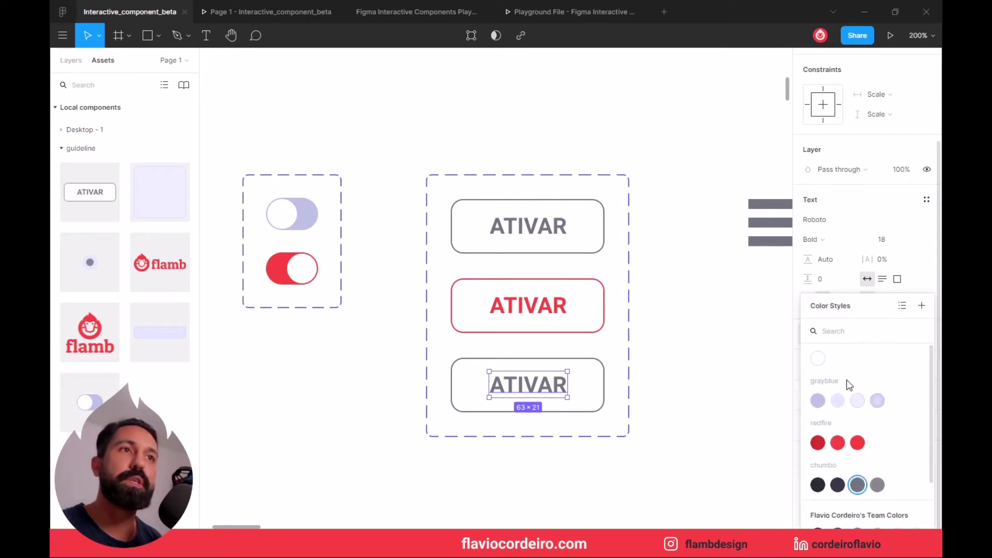
{"action": "left_click", "coordinate": [821, 357]}
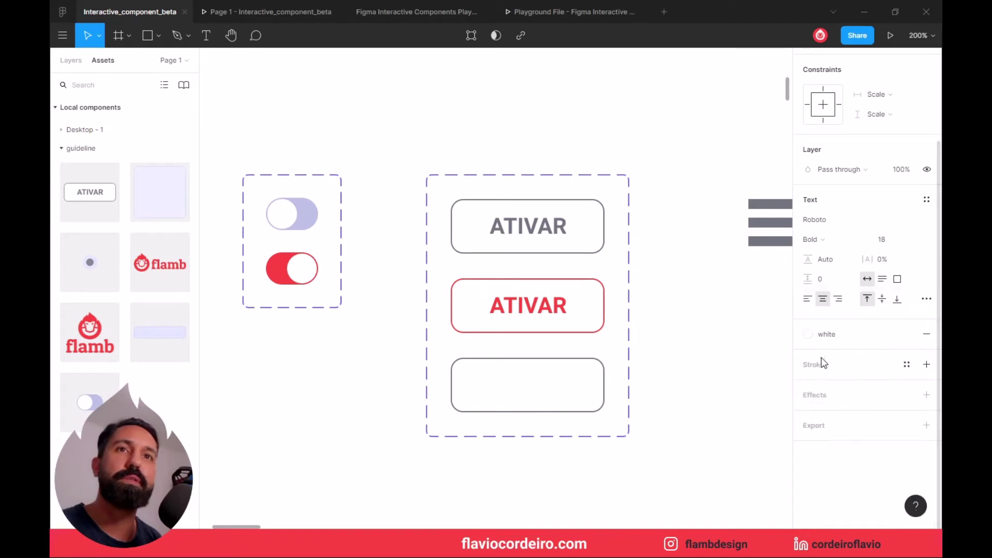
{"action": "left_click", "coordinate": [604, 400]}
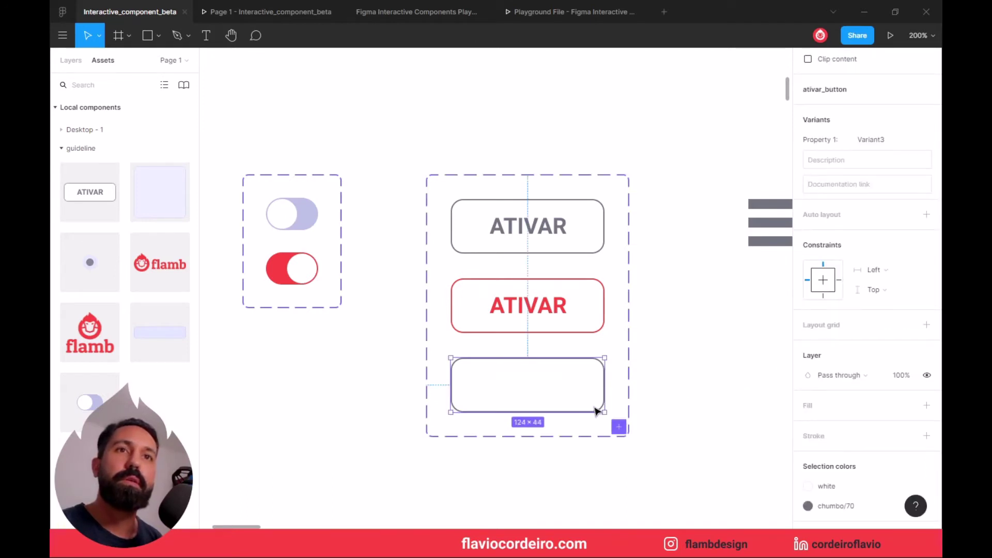
Step: Give the third button's shape a redfire/100 fill and a redfire/100 stroke
{"action": "double_click", "coordinate": [597, 411]}
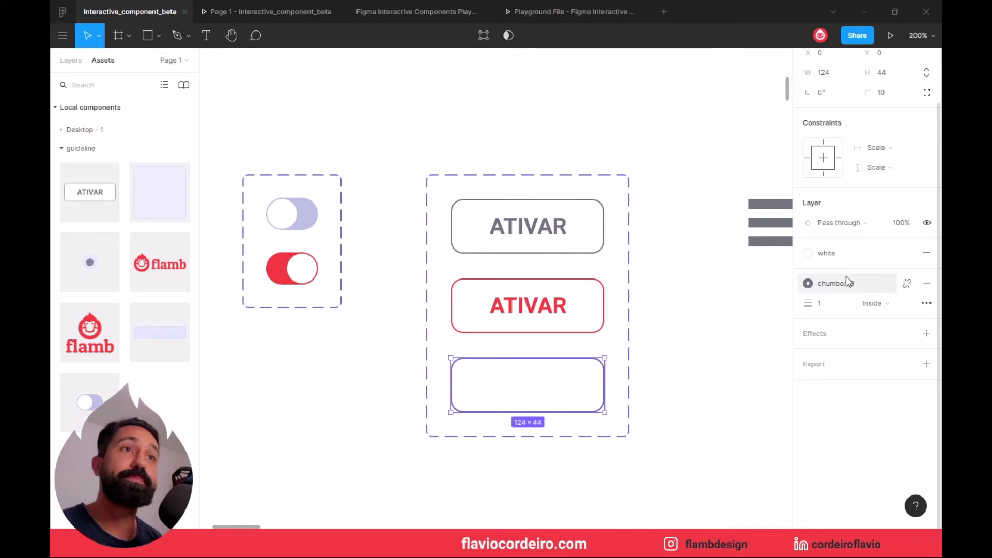
{"action": "left_click", "coordinate": [832, 251]}
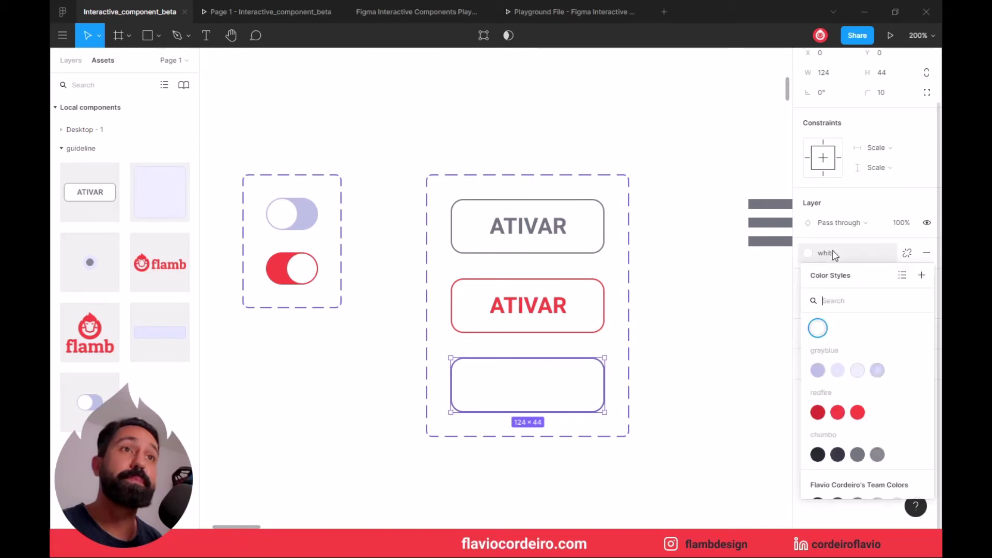
{"action": "left_click", "coordinate": [839, 408]}
{"action": "left_click", "coordinate": [808, 283]}
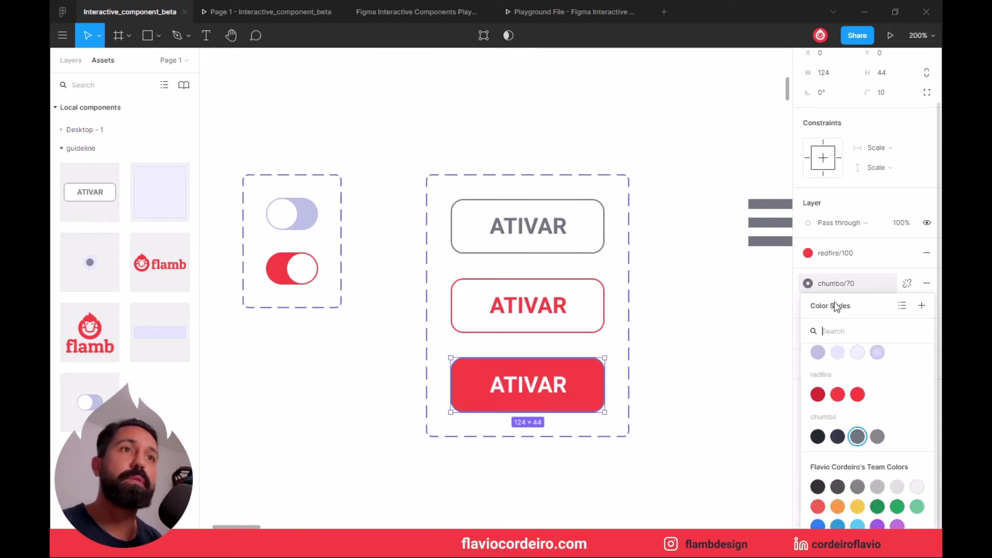
{"action": "left_click", "coordinate": [839, 395]}
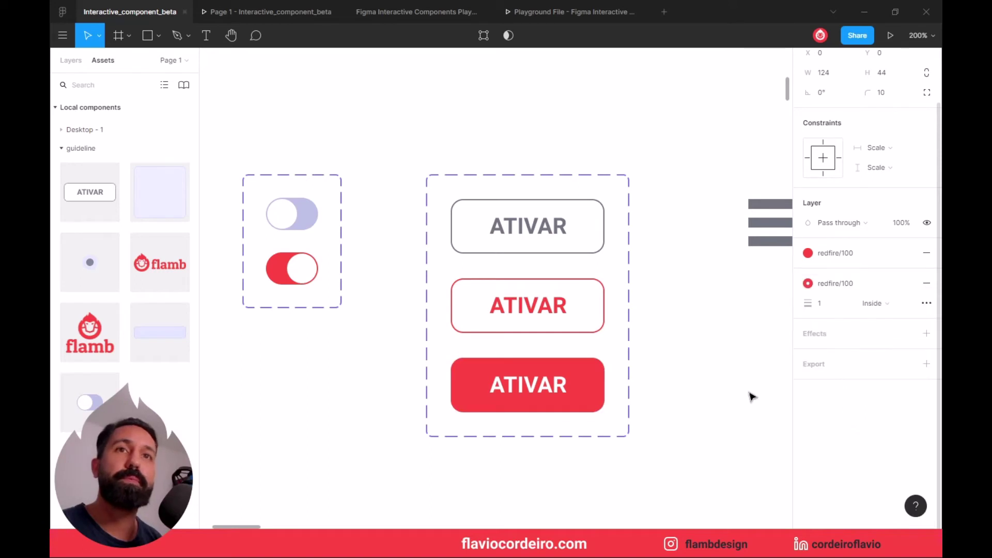
{"action": "left_click", "coordinate": [688, 380]}
{"action": "scroll", "coordinate": [688, 379], "scroll_direction": "up", "scroll_amount": 1}
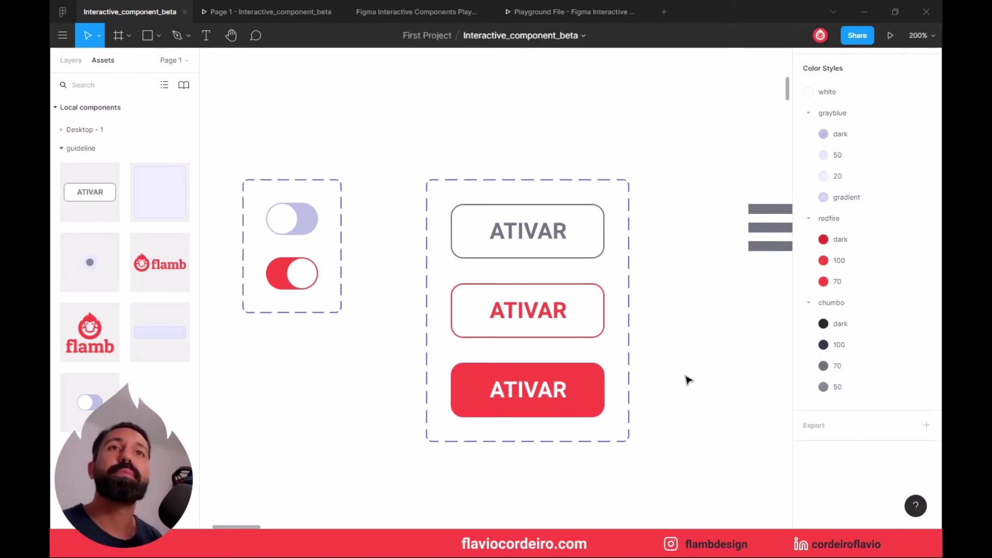
Step: Link variant 1 to variant 2 While hovering, and variant 2 to the red variant 3
{"action": "left_click", "coordinate": [557, 190]}
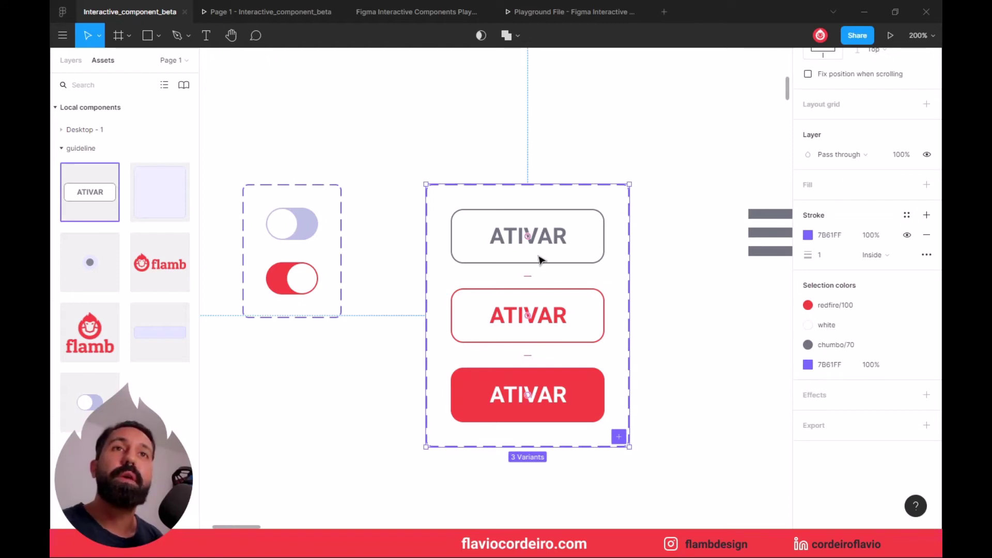
{"action": "scroll", "coordinate": [858, 178], "scroll_direction": "up", "scroll_amount": 4}
{"action": "scroll", "coordinate": [858, 177], "scroll_direction": "up", "scroll_amount": 3}
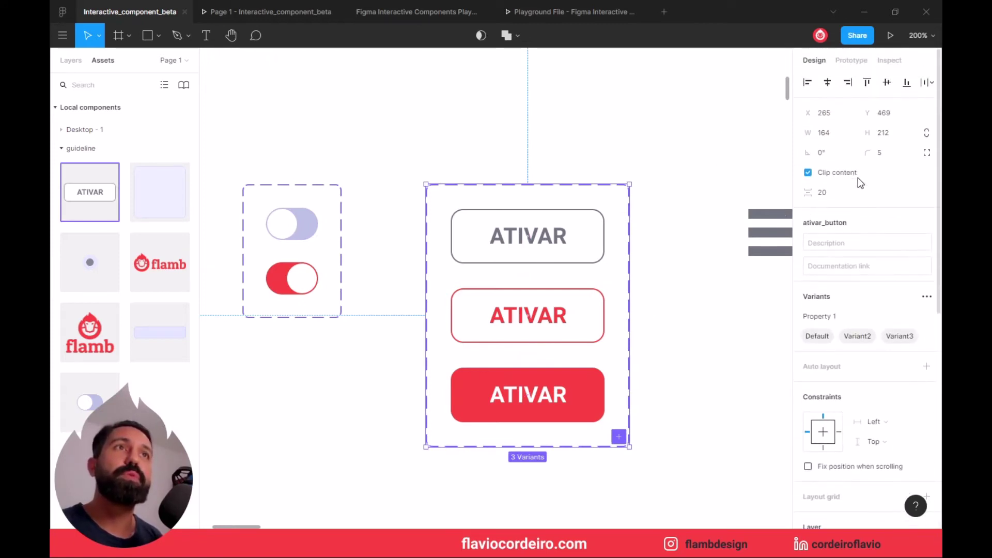
{"action": "left_click", "coordinate": [846, 62]}
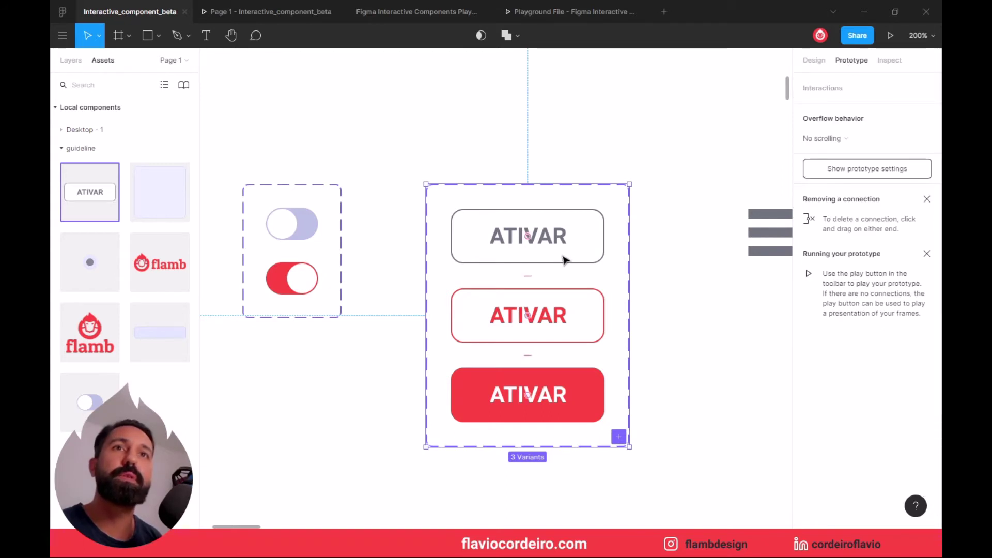
{"action": "left_click", "coordinate": [562, 236]}
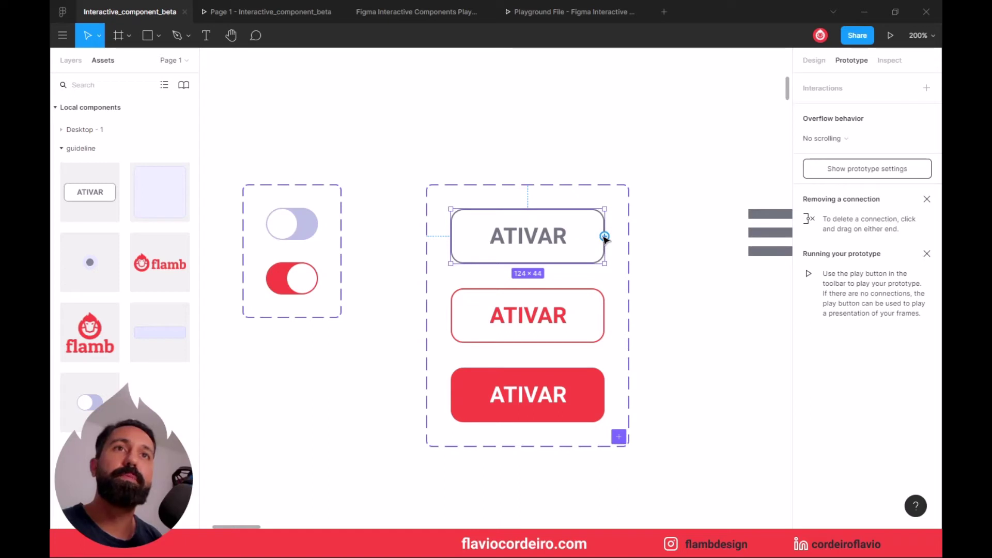
{"action": "left_click_drag", "start_coordinate": [604, 236], "coordinate": [577, 303]}
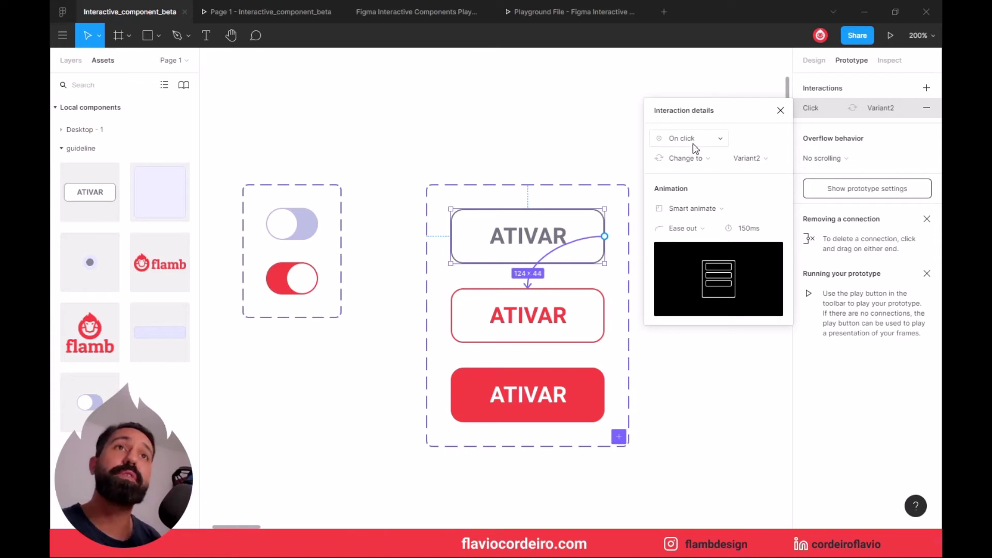
{"action": "left_click", "coordinate": [696, 144]}
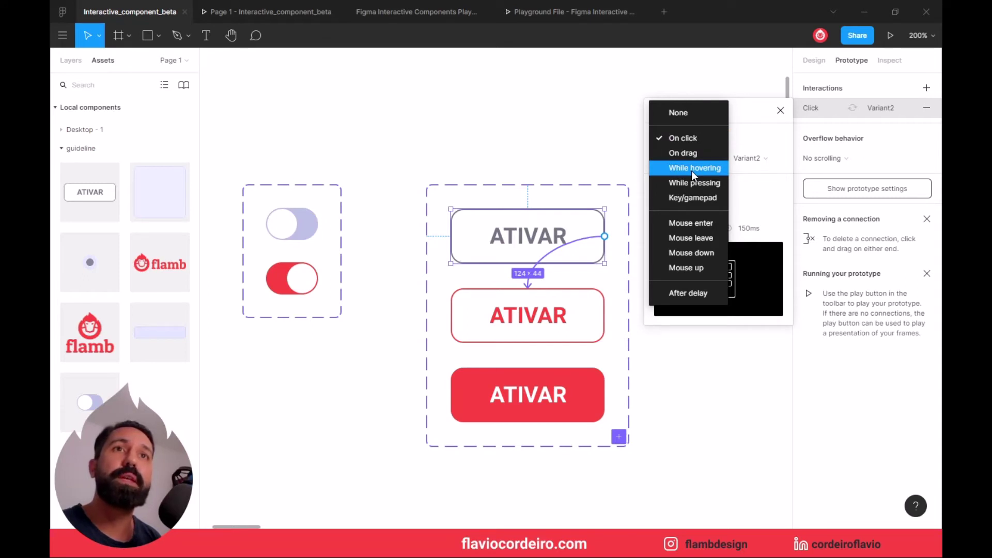
{"action": "left_click", "coordinate": [692, 169]}
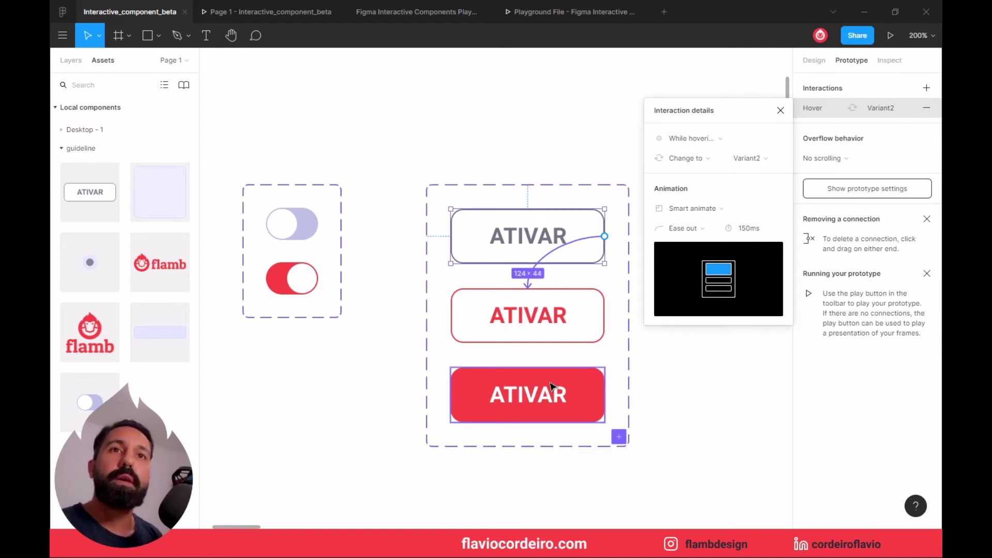
{"action": "left_click", "coordinate": [549, 335]}
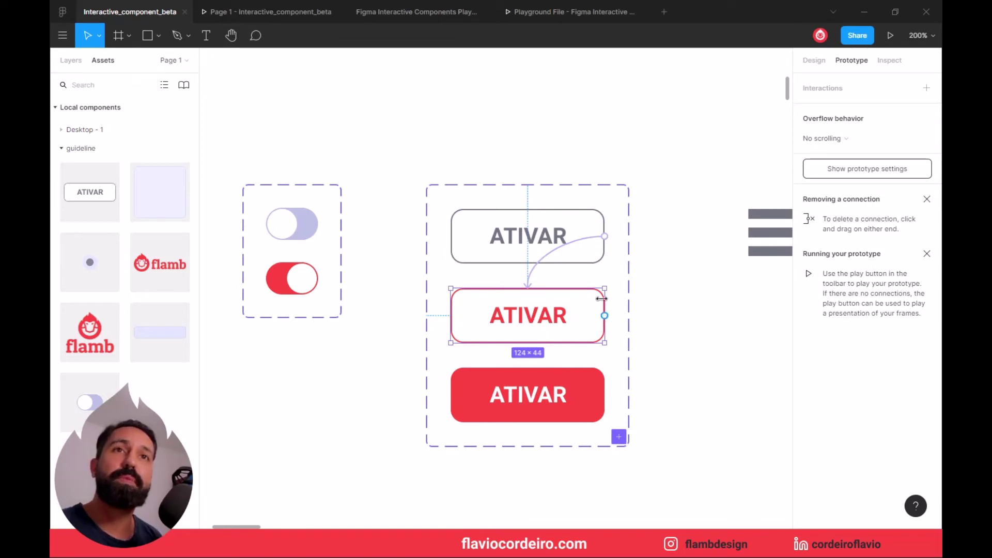
{"action": "left_click_drag", "start_coordinate": [605, 315], "coordinate": [549, 381]}
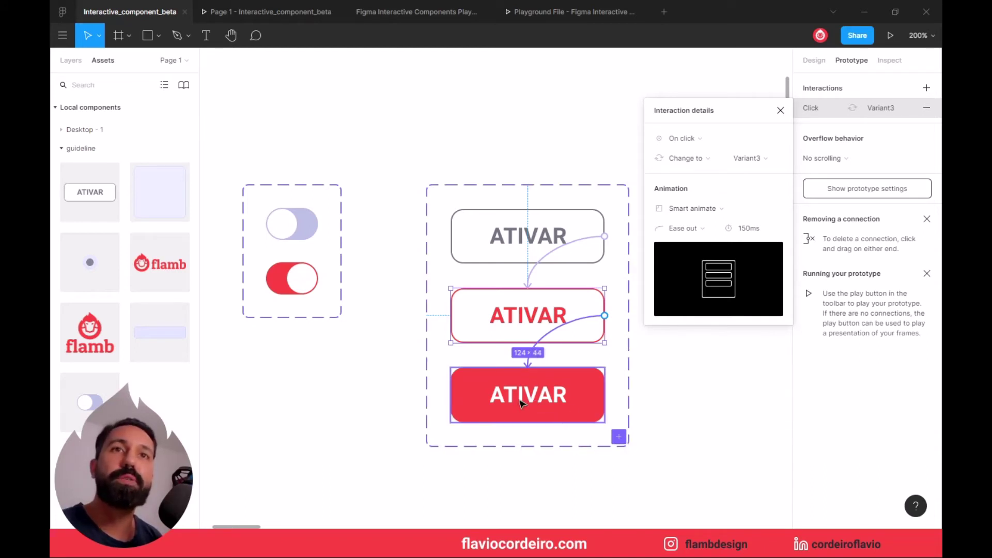
Step: Edit the red variant's label text from ATIVAR to ATIVADO
{"action": "double_click", "coordinate": [549, 398]}
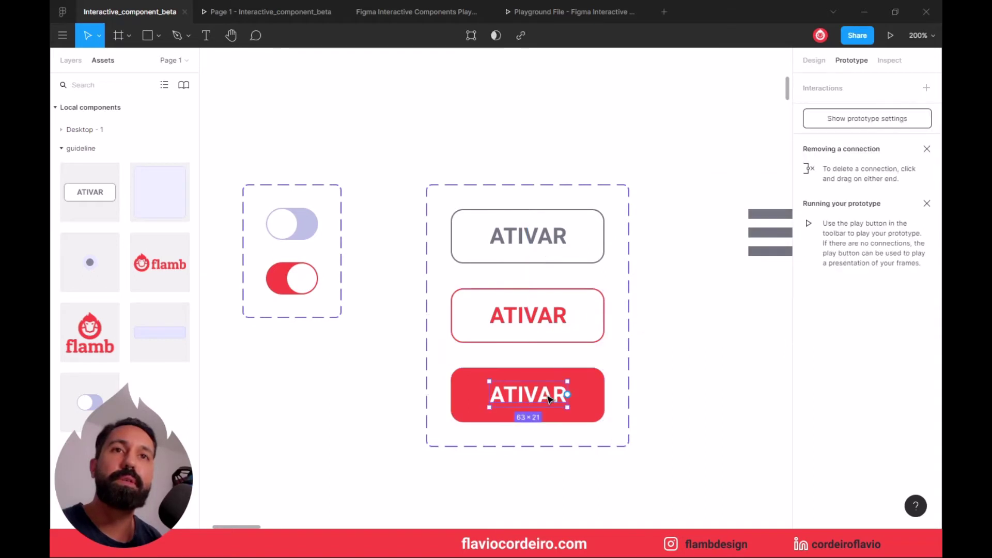
{"action": "double_click", "coordinate": [549, 396]}
{"action": "left_click", "coordinate": [551, 396]}
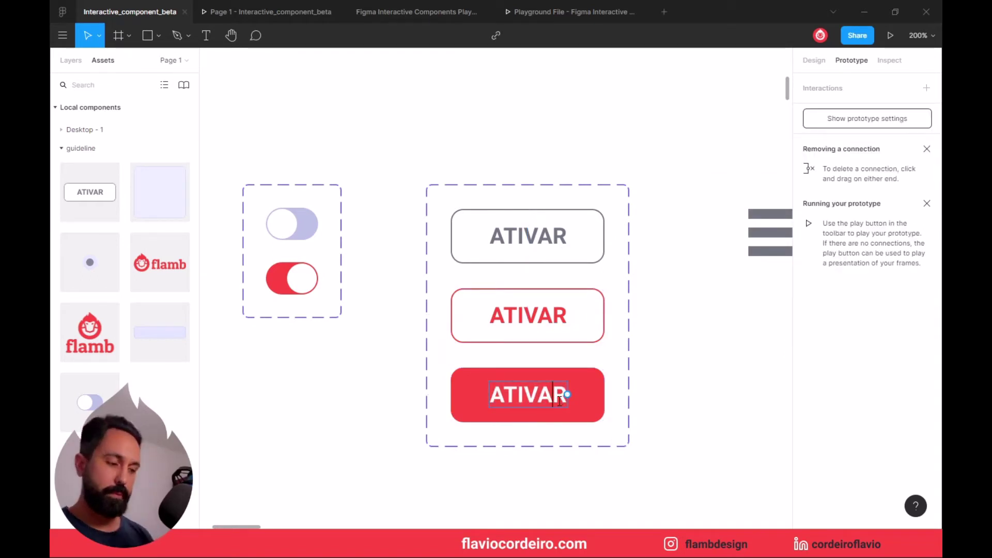
{"action": "key", "text": "Delete"}
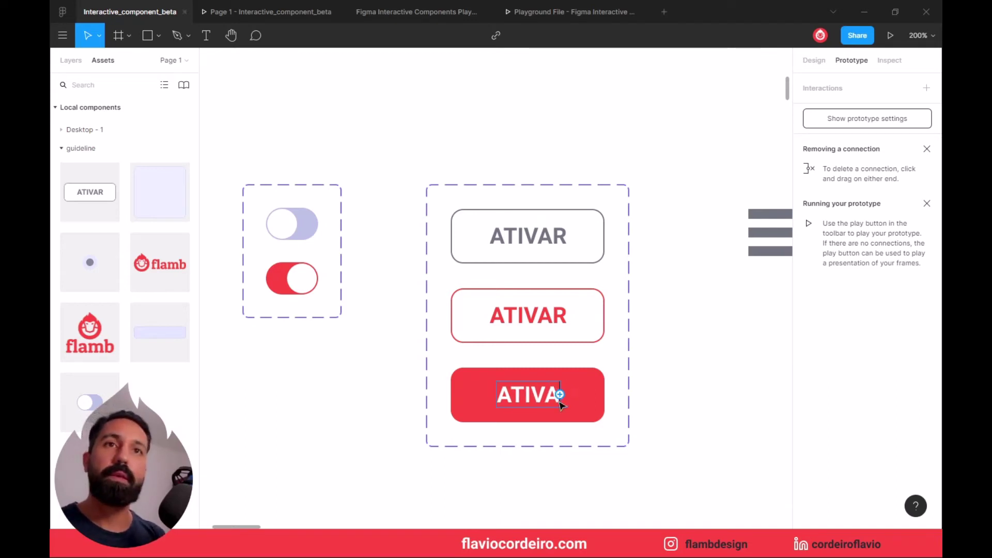
{"action": "type", "text": "do"}
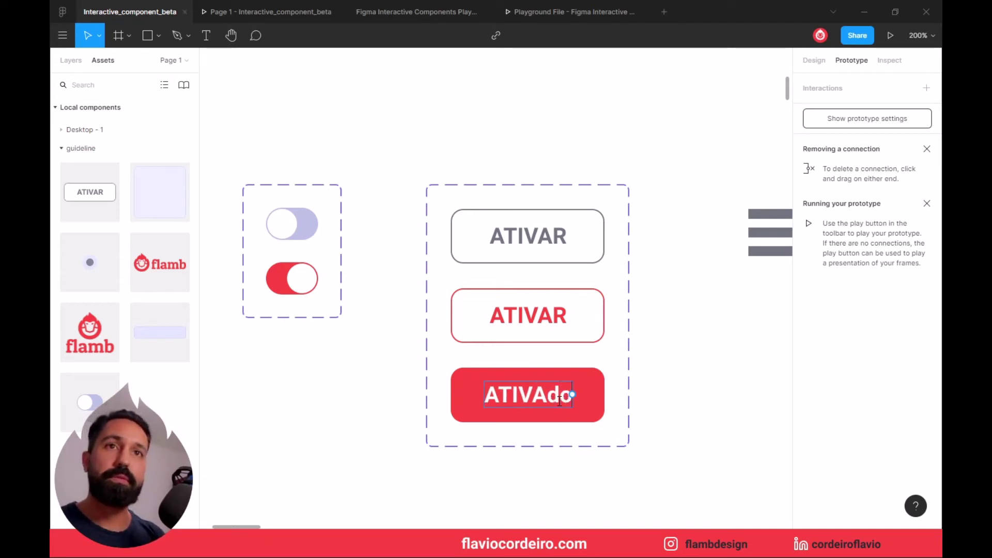
{"action": "key", "text": "BackSpace"}
{"action": "key", "text": "BackSpace"}
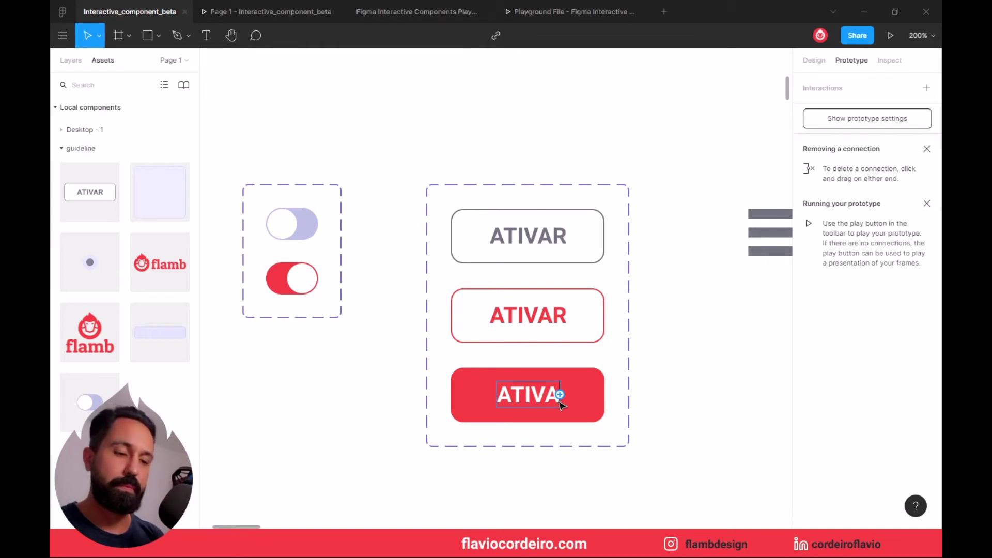
{"action": "type", "text": "DO"}
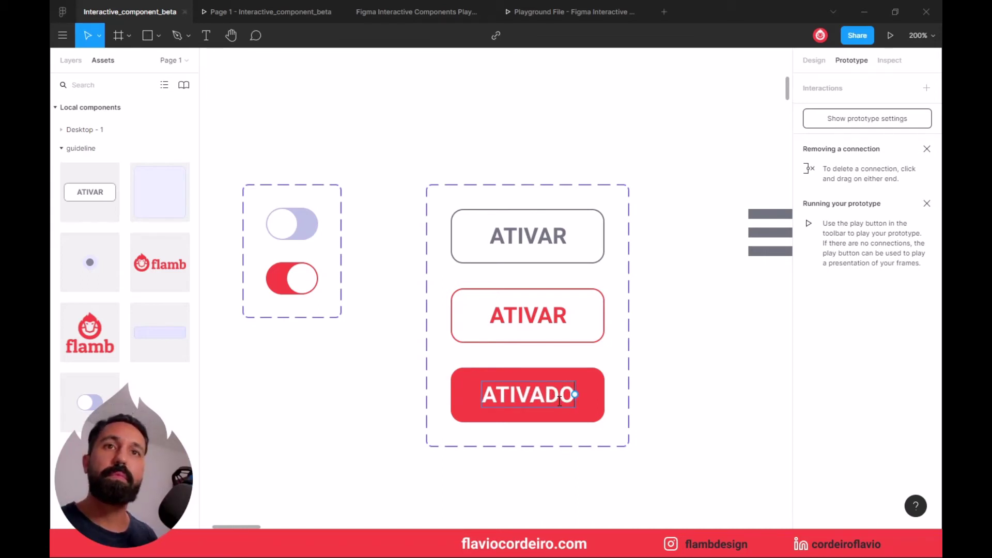
{"action": "key", "text": "Escape"}
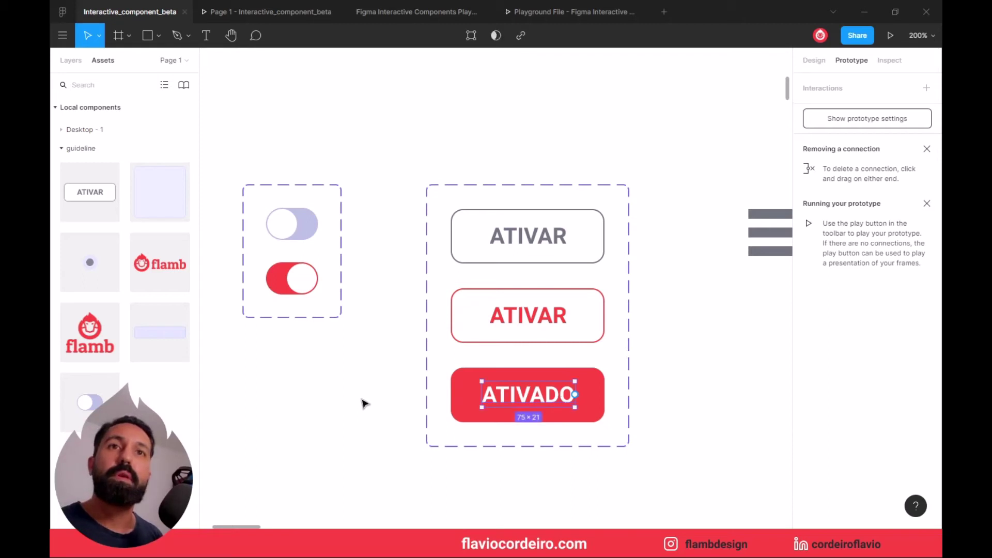
{"action": "left_click", "coordinate": [364, 403]}
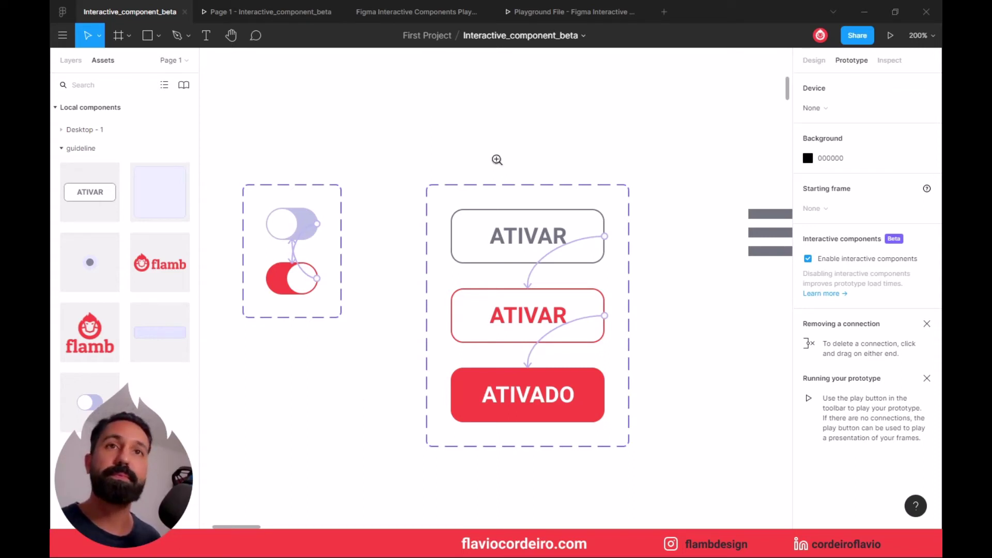
Step: Drop an ativar_button instance beside the toggle in the prototipo frame and start the presentation
{"action": "left_click", "coordinate": [497, 160], "text": "alt"}
{"action": "left_click", "coordinate": [498, 160], "text": "alt"}
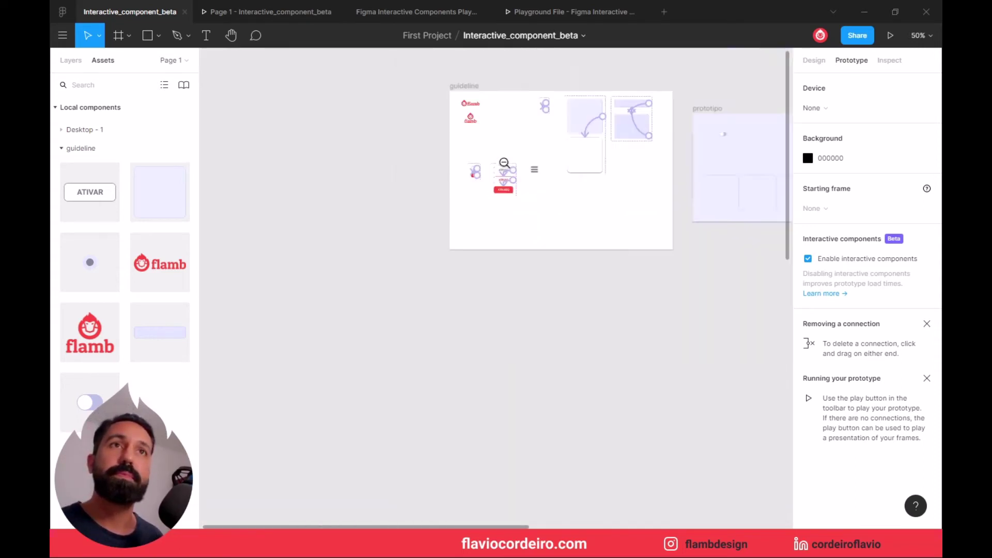
{"action": "scroll", "coordinate": [571, 250], "scroll_direction": "up", "scroll_amount": 2}
{"action": "scroll", "coordinate": [571, 250], "scroll_direction": "right", "scroll_amount": 3}
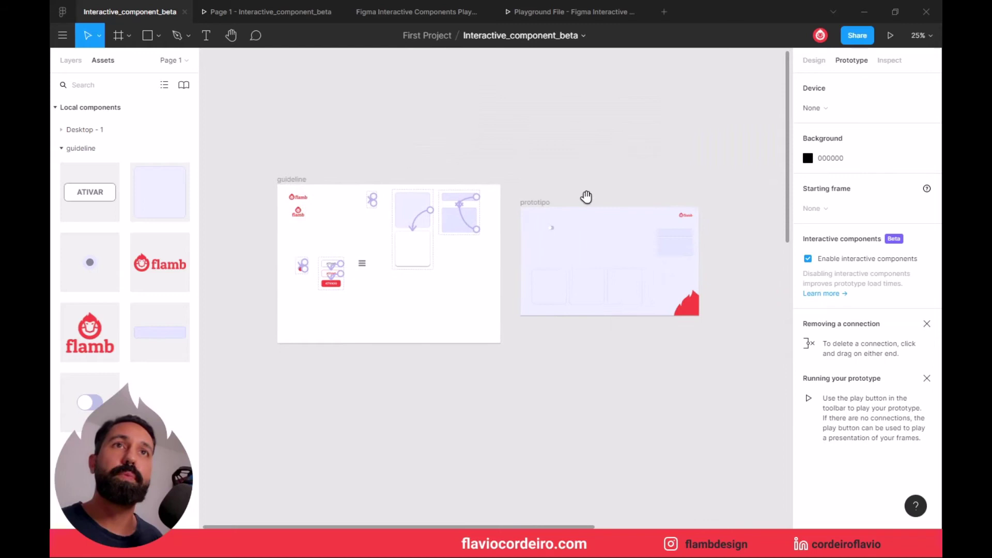
{"action": "left_click", "coordinate": [593, 220]}
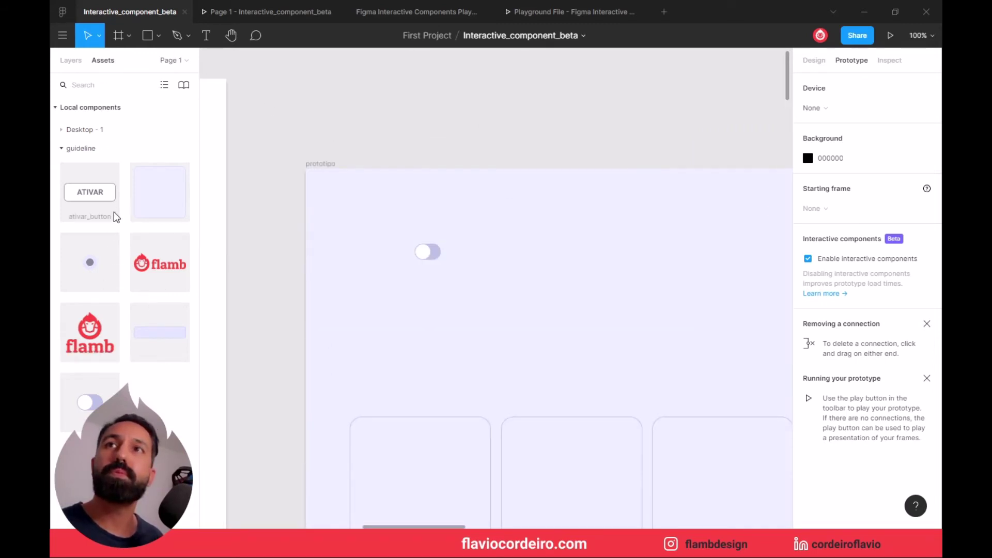
{"action": "left_click_drag", "start_coordinate": [106, 195], "coordinate": [574, 265]}
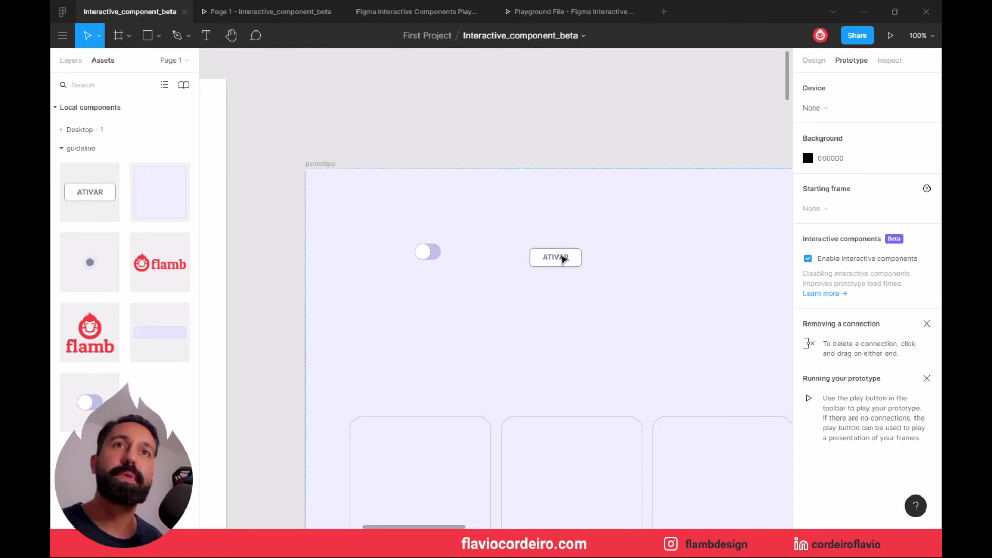
{"action": "left_click", "coordinate": [270, 20]}
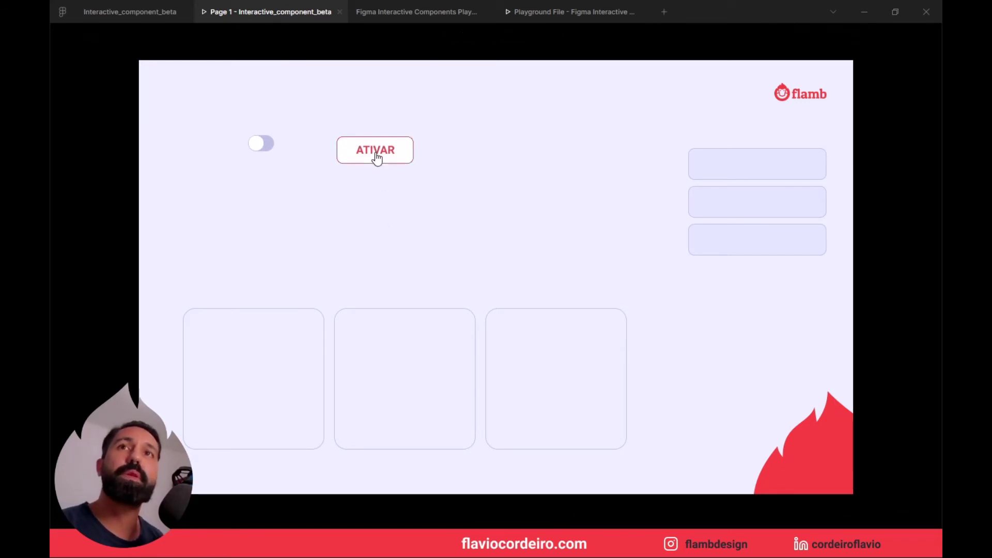
Step: Check in the prototype that clicking ATIVAR turns it into ATIVADO
{"action": "left_click", "coordinate": [377, 158]}
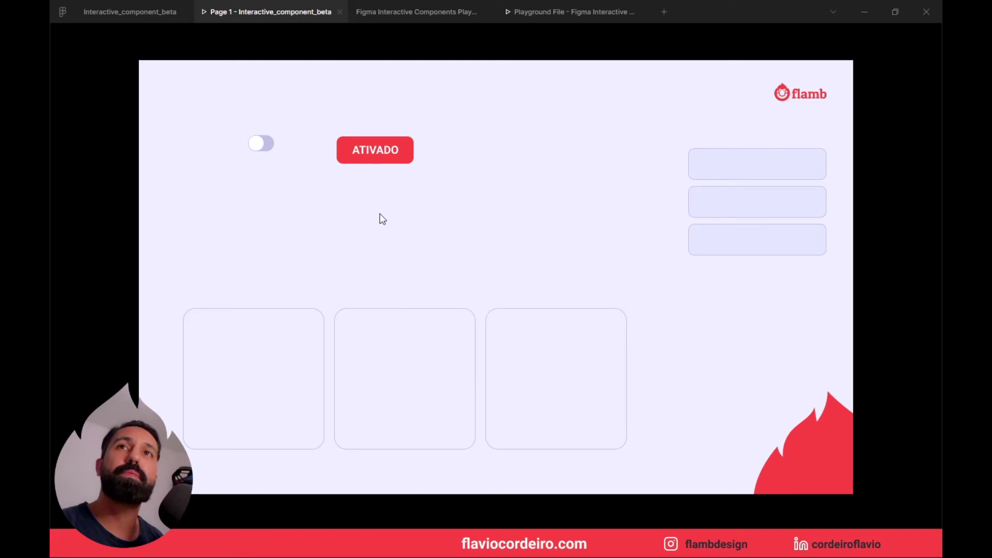
{"action": "left_click", "coordinate": [384, 148]}
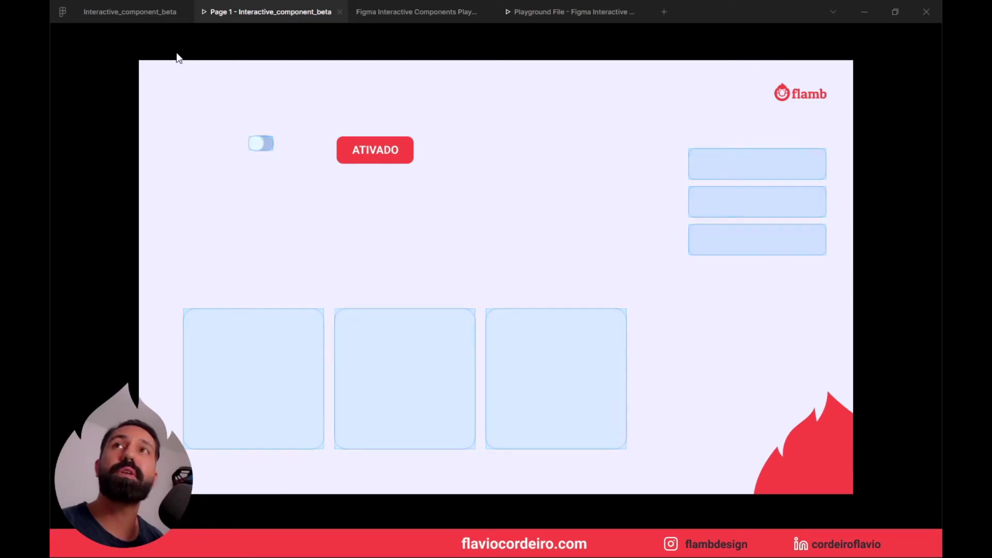
{"action": "left_click", "coordinate": [156, 10]}
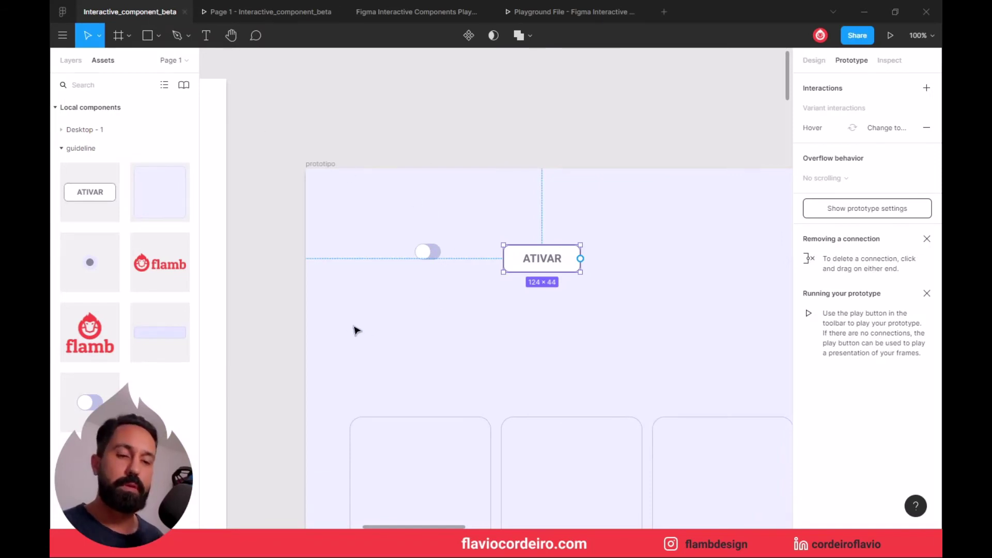
Step: Link the ATIVADO variant back to the top ATIVAR variant
{"action": "scroll", "coordinate": [417, 331], "scroll_direction": "left", "scroll_amount": 5}
{"action": "scroll", "coordinate": [698, 248], "scroll_direction": "left", "scroll_amount": 5}
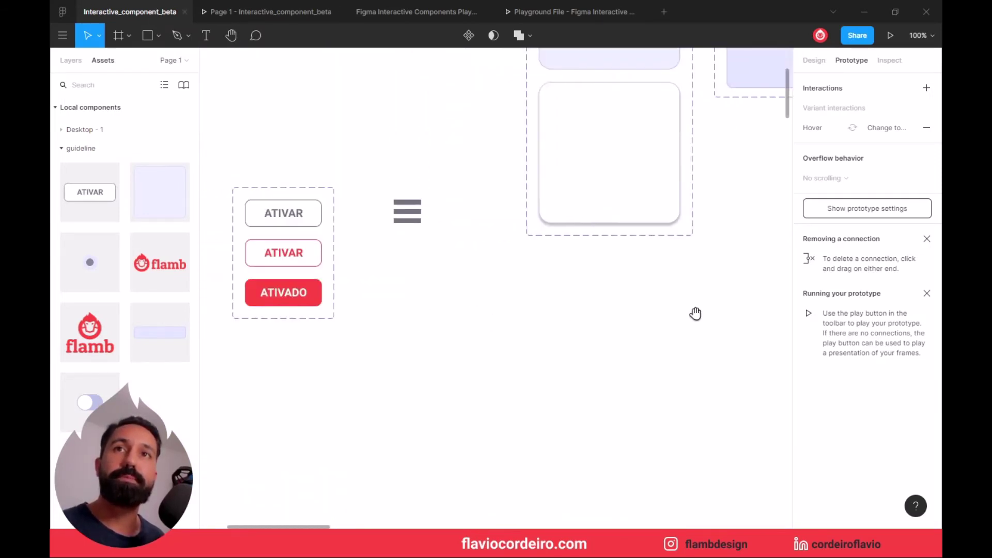
{"action": "scroll", "coordinate": [696, 312], "scroll_direction": "left", "scroll_amount": 6}
{"action": "left_click", "coordinate": [467, 291]}
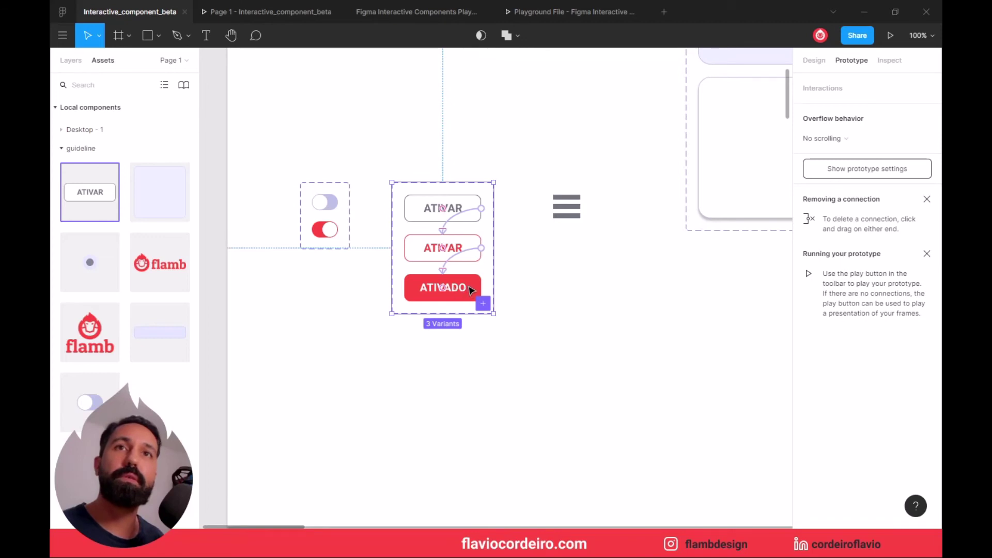
{"action": "left_click", "coordinate": [470, 290]}
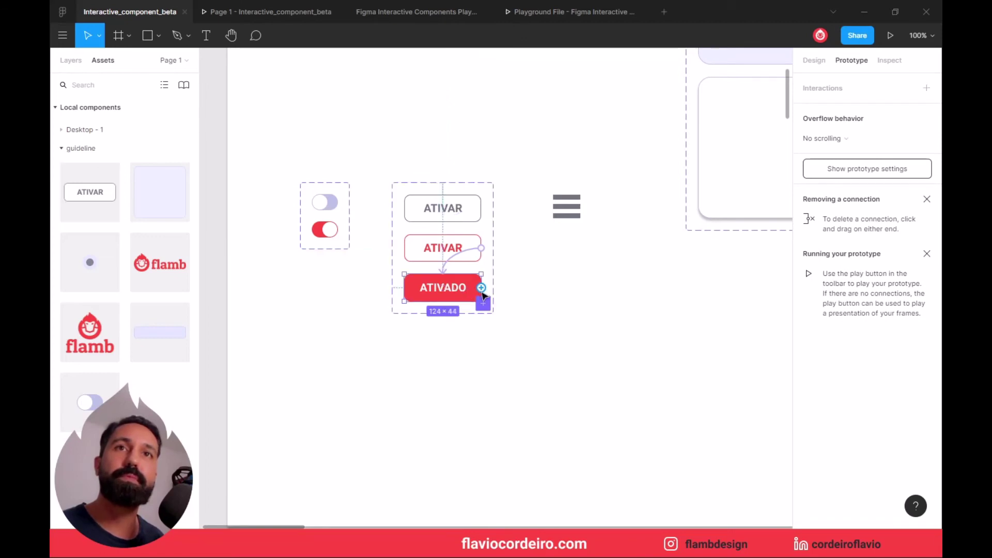
{"action": "left_click_drag", "start_coordinate": [482, 288], "coordinate": [483, 215]}
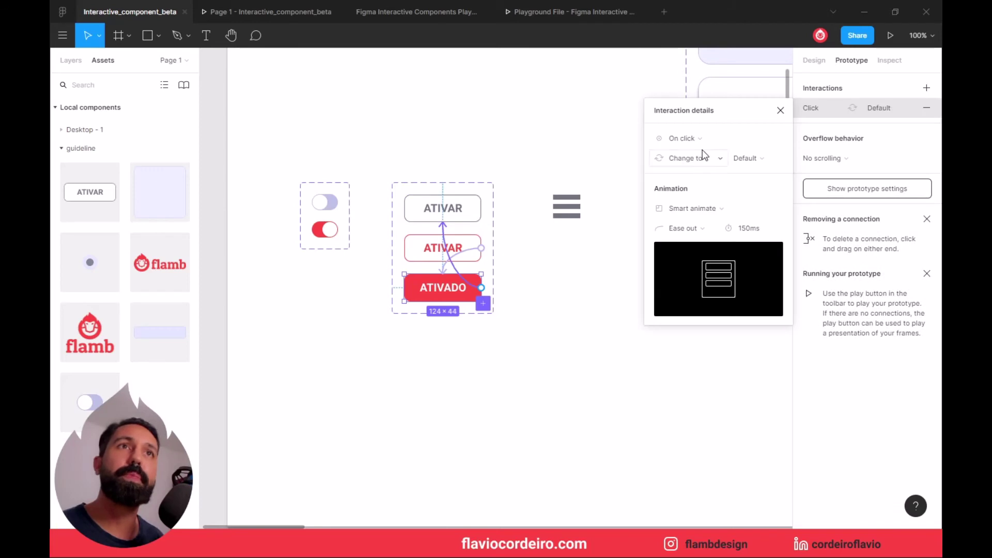
Step: Confirm in the prototype that the button toggles between ATIVADO and ATIVAR
{"action": "left_click", "coordinate": [269, 16]}
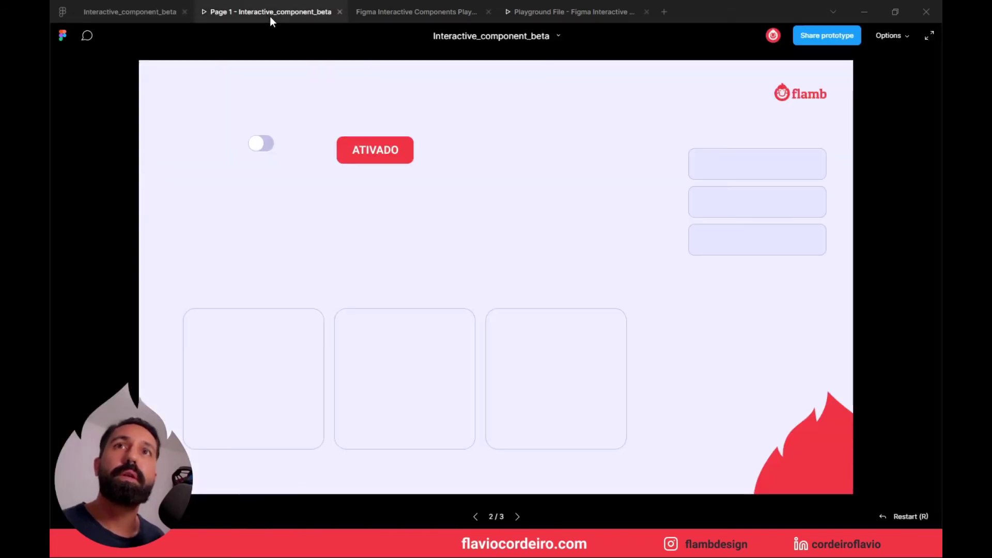
{"action": "left_click", "coordinate": [362, 154]}
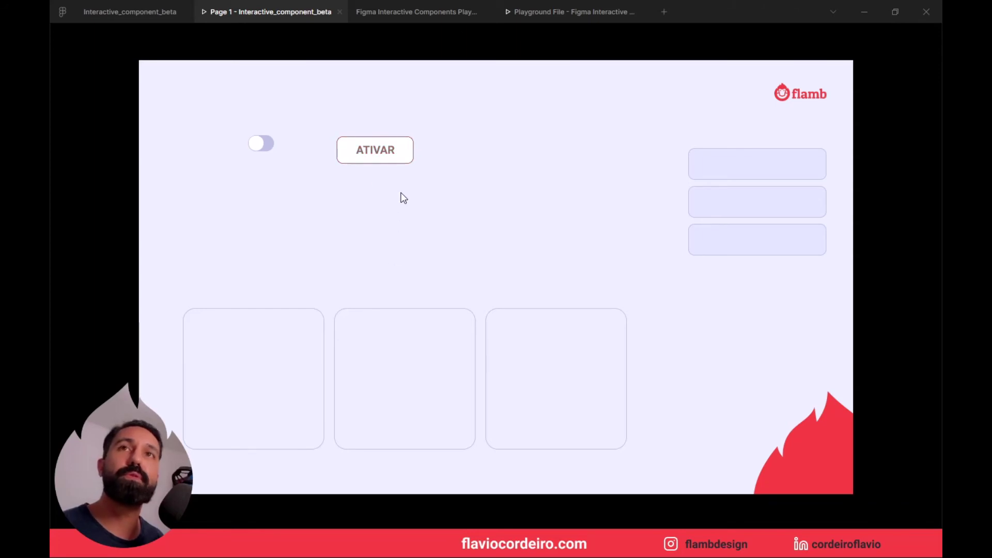
{"action": "left_click", "coordinate": [390, 155]}
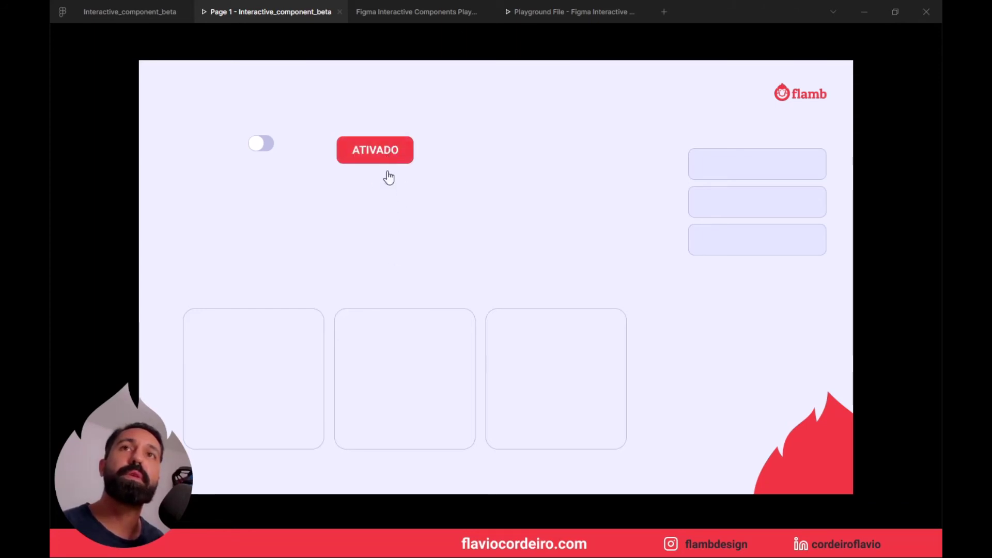
{"action": "left_click", "coordinate": [123, 11]}
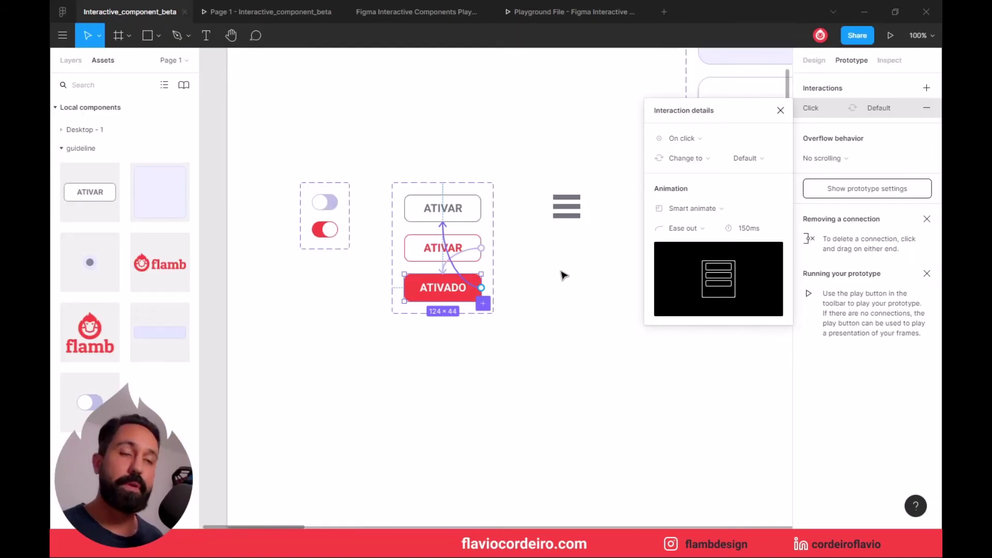
Step: Make the hamburger group a hamburger_menu component with Ctrl+Alt+K and add Variant2
{"action": "left_click_drag", "start_coordinate": [542, 272], "coordinate": [468, 307]}
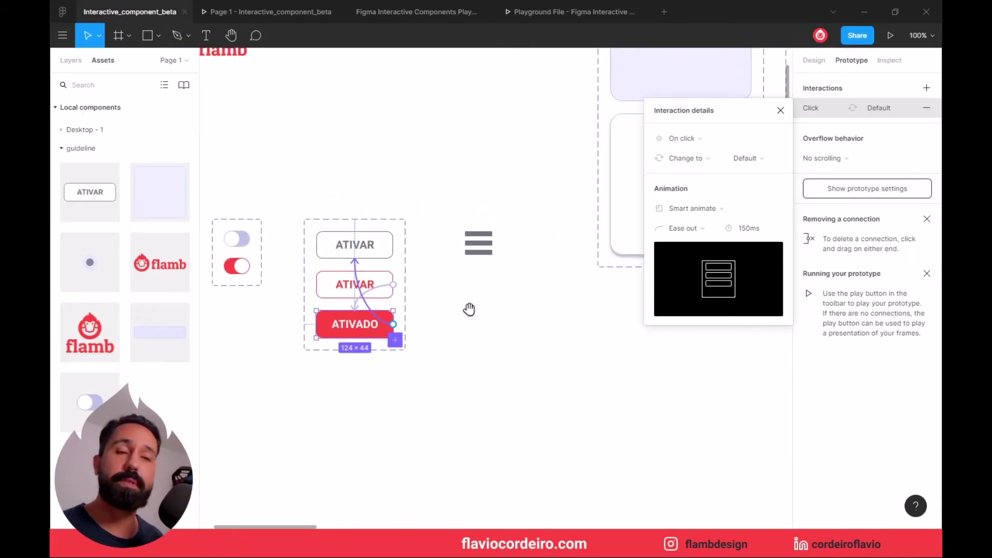
{"action": "scroll", "coordinate": [475, 263], "scroll_direction": "up", "scroll_amount": 5, "text": "ctrl"}
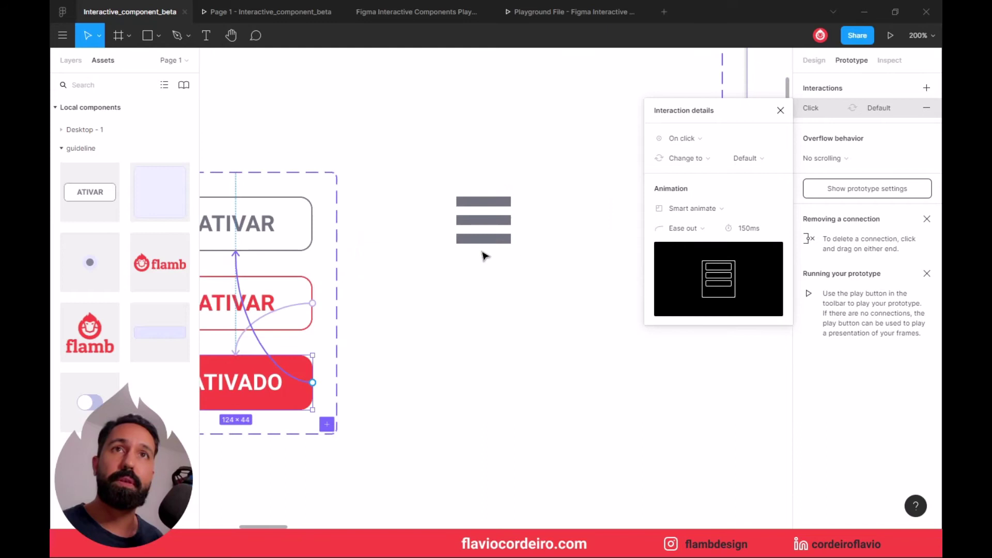
{"action": "left_click", "coordinate": [484, 223]}
{"action": "left_click_drag", "start_coordinate": [505, 299], "coordinate": [572, 311]}
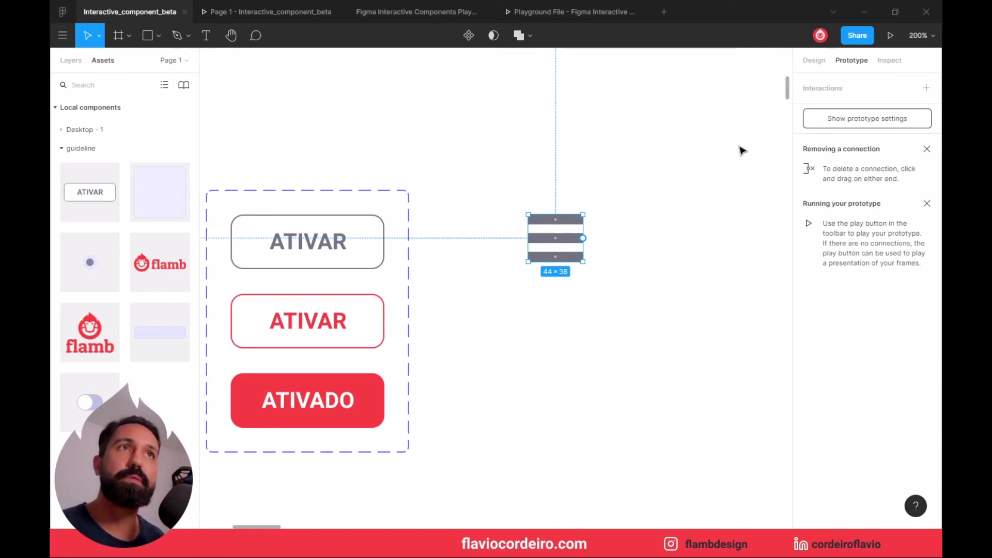
{"action": "left_click", "coordinate": [814, 61]}
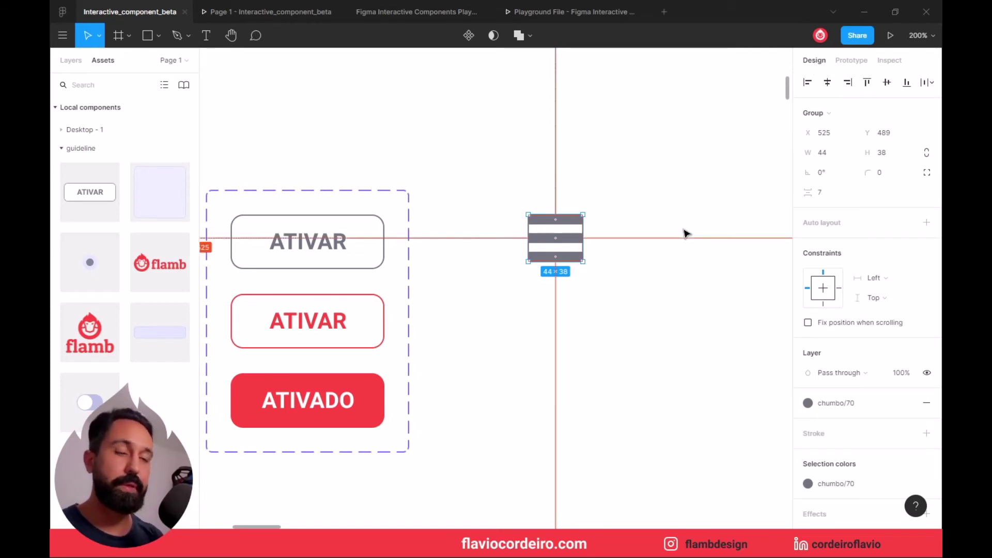
{"action": "key", "text": "ctrl+alt+k"}
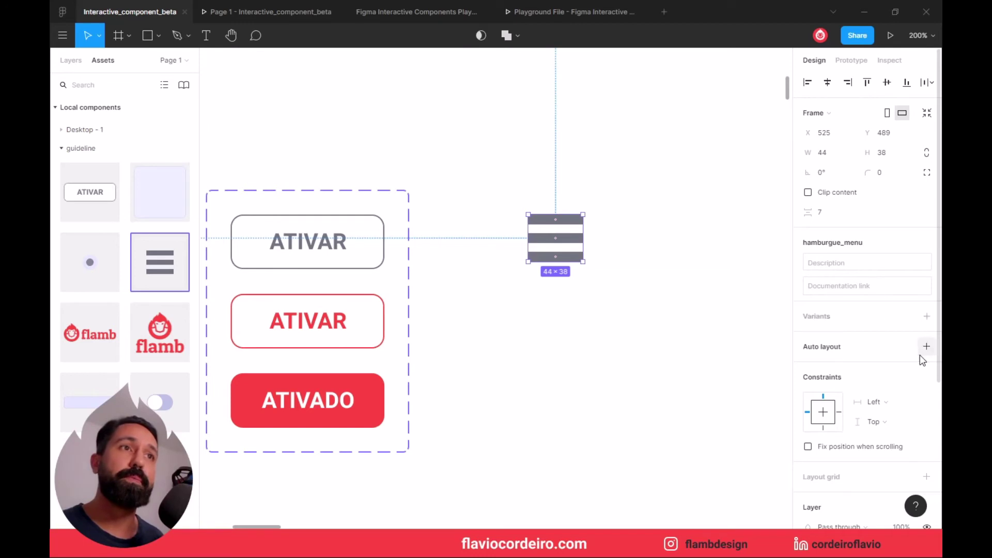
{"action": "left_click", "coordinate": [927, 316]}
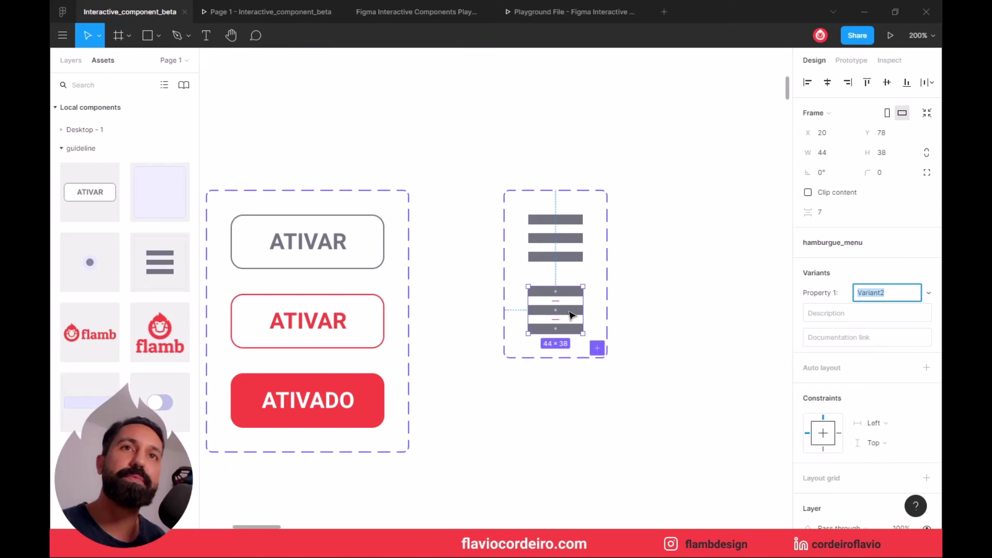
Step: Hide the Variant2 middle bar by setting its opacity to 0%
{"action": "left_click", "coordinate": [571, 314]}
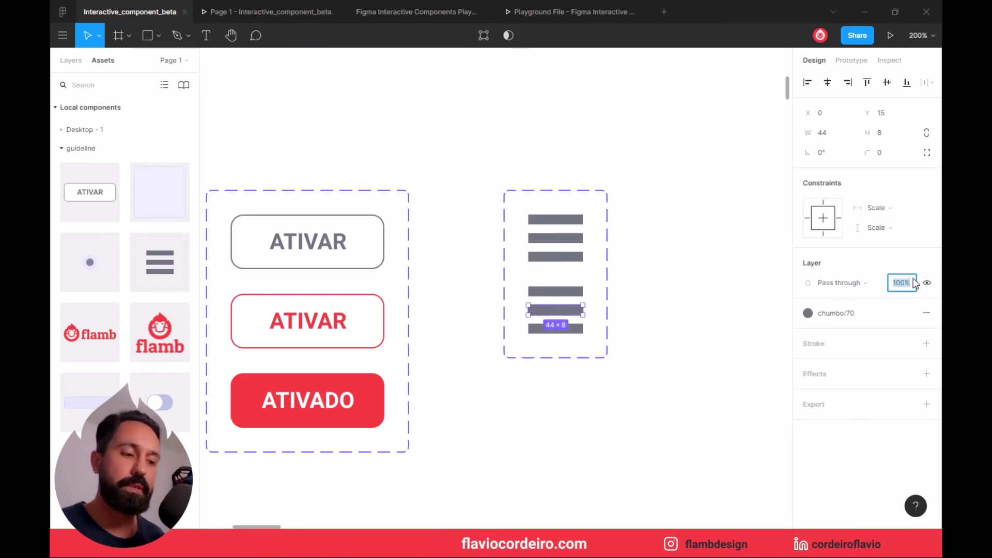
{"action": "key", "text": "BackSpace"}
{"action": "key", "text": "BackSpace"}
{"action": "key", "text": "BackSpace"}
{"action": "type", "text": "0"}
{"action": "key", "text": "Return"}
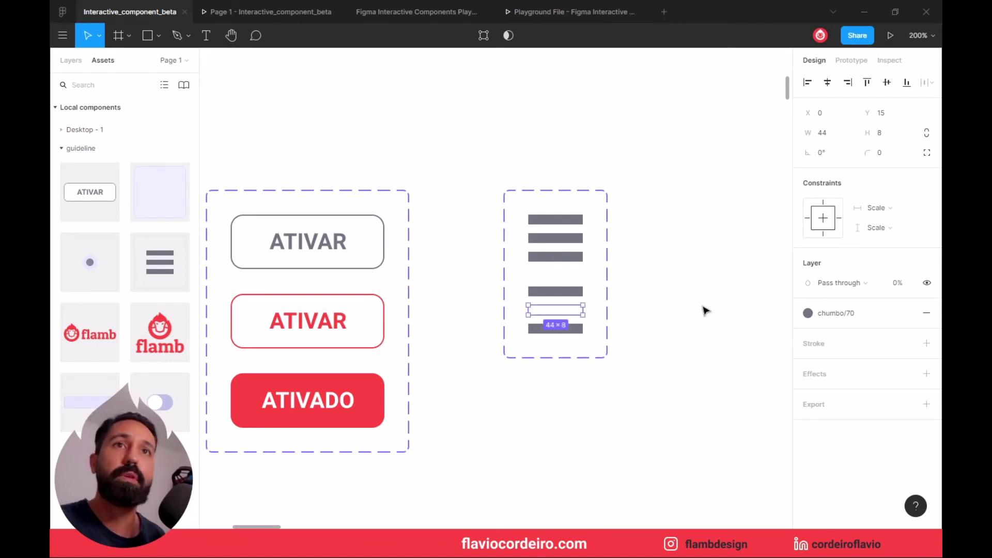
Step: Rotate the top bar 45° and move it down toward the centre
{"action": "left_click", "coordinate": [563, 294]}
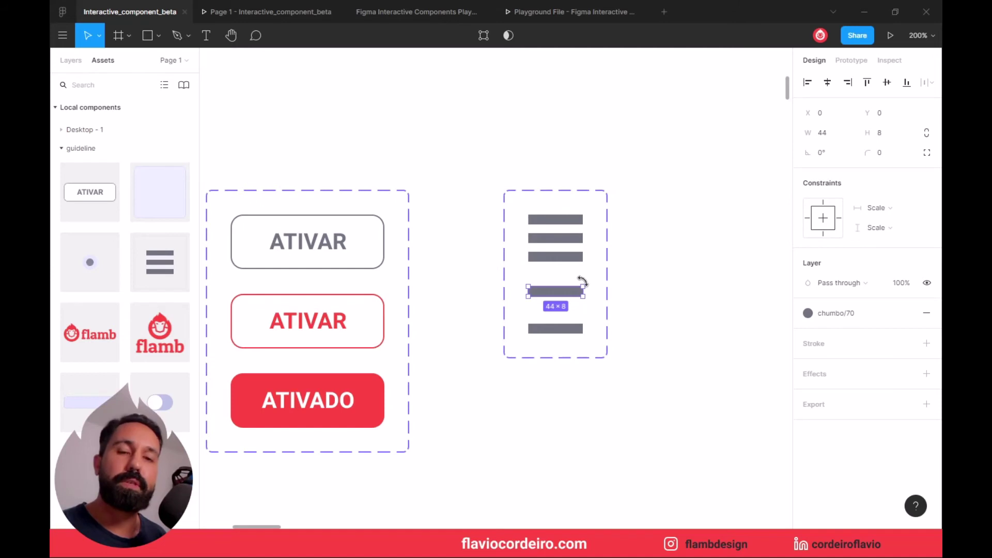
{"action": "left_click_drag", "start_coordinate": [582, 282], "coordinate": [576, 244]}
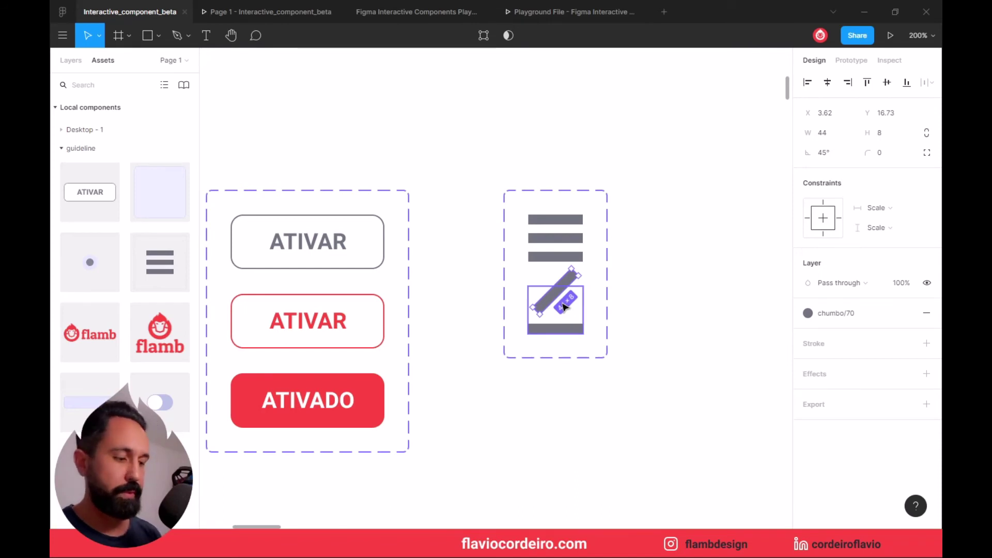
{"action": "key", "text": "Down"}
{"action": "key", "text": "Down"}
{"action": "key", "text": "Down"}
{"action": "key", "text": "Down"}
{"action": "key", "text": "Down"}
{"action": "key", "text": "Down"}
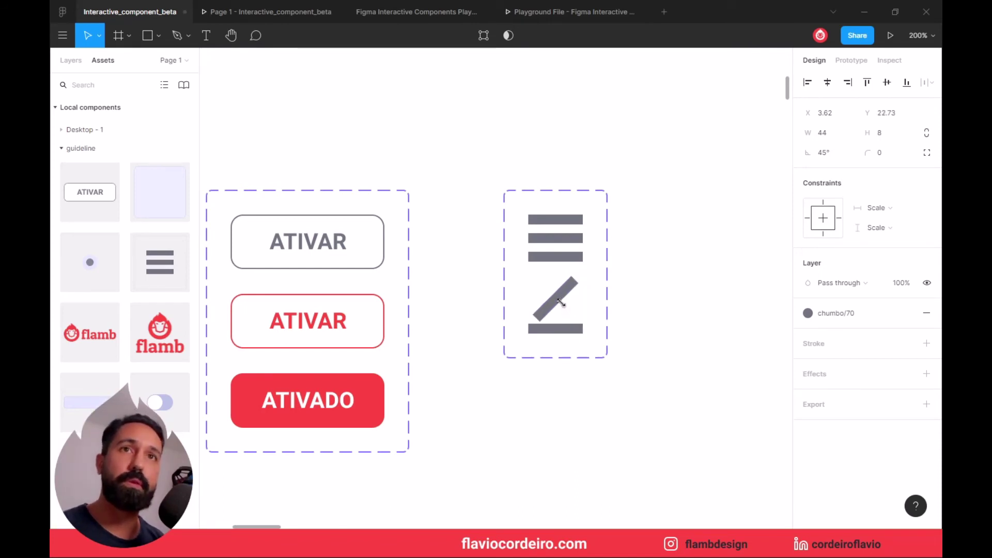
{"action": "key", "text": "Down"}
{"action": "key", "text": "Down"}
{"action": "key", "text": "Down"}
{"action": "key", "text": "Down"}
{"action": "key", "text": "Down"}
{"action": "key", "text": "Down"}
{"action": "key", "text": "Down"}
{"action": "key", "text": "Down"}
{"action": "key", "text": "Down"}
{"action": "key", "text": "Down"}
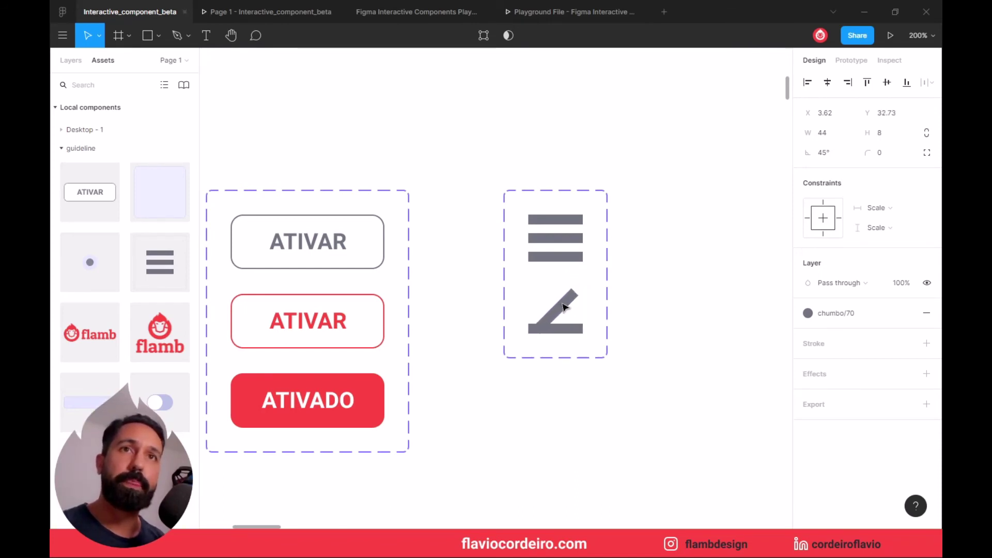
{"action": "key", "text": "Down"}
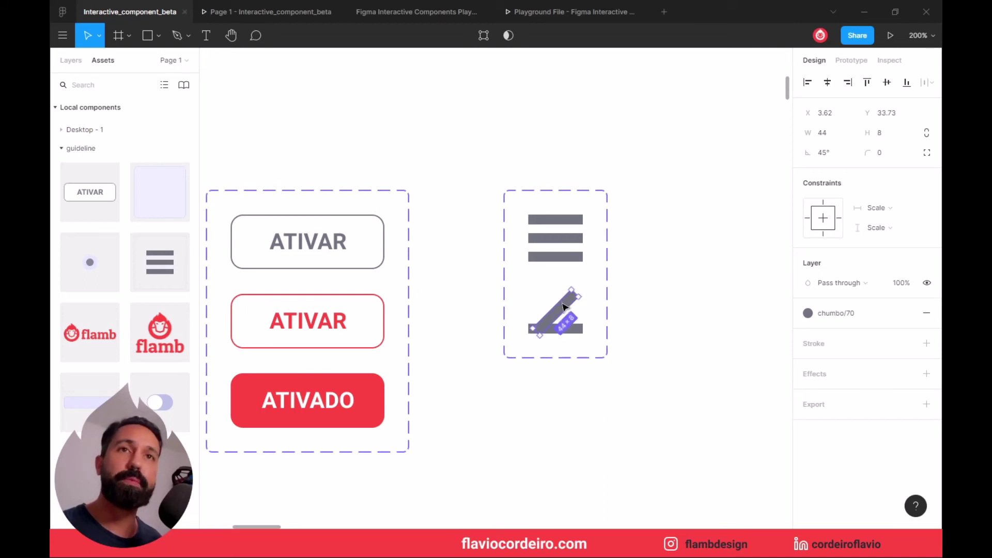
Step: Rotate the bottom bar -45° and nudge it to cross the top bar into an X
{"action": "left_click", "coordinate": [576, 332]}
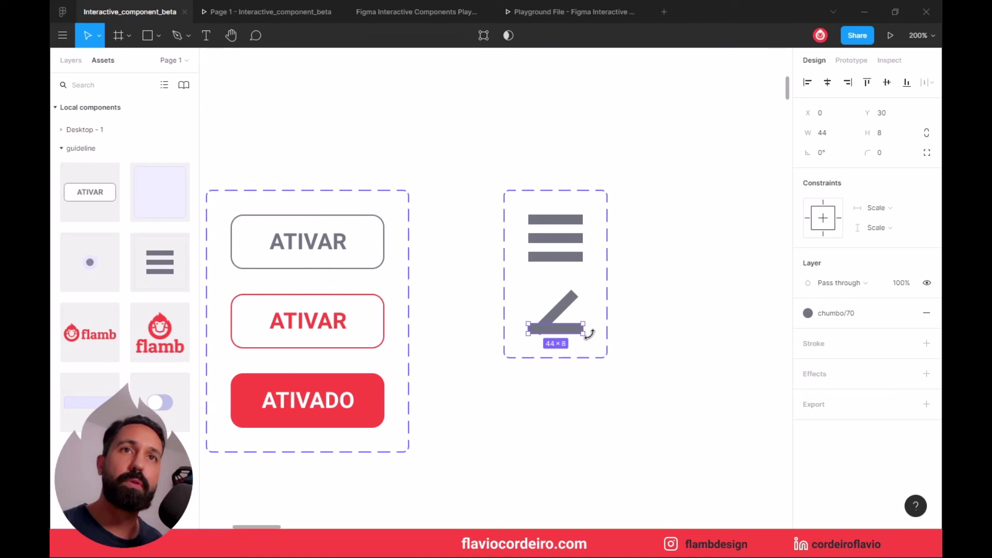
{"action": "left_click_drag", "start_coordinate": [589, 333], "coordinate": [573, 358]}
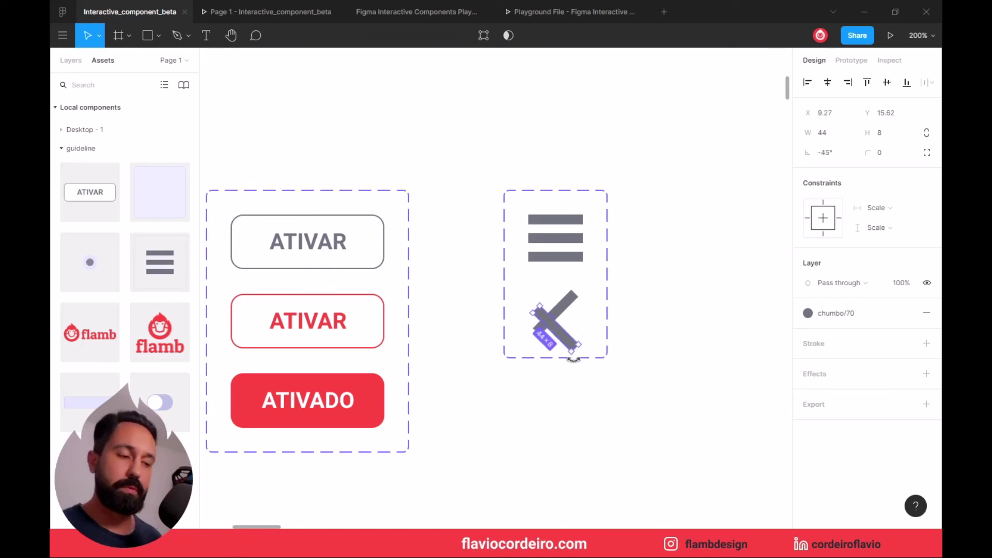
{"action": "key", "text": "shift+Up"}
{"action": "key", "text": "shift+Up"}
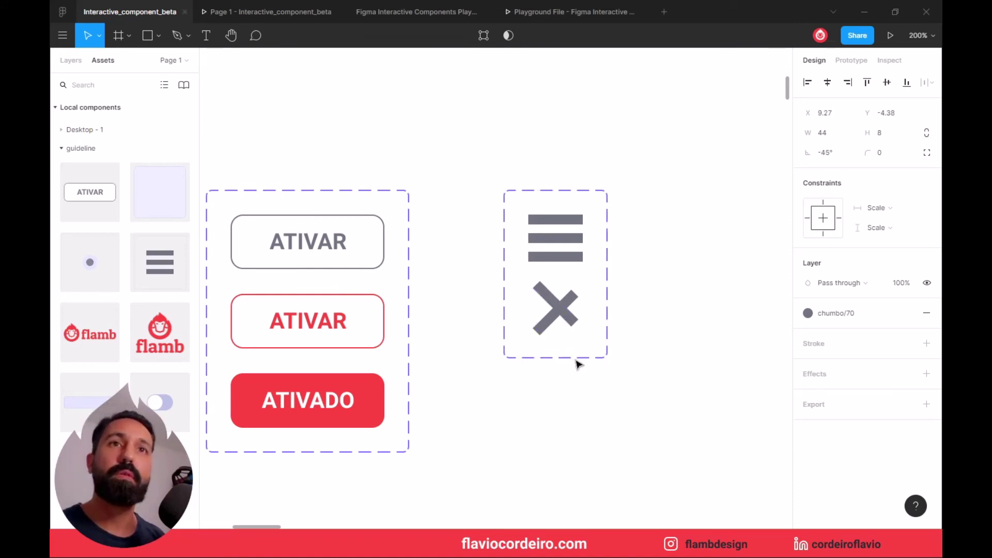
{"action": "key", "text": "shift+Down"}
{"action": "key", "text": "Up"}
{"action": "key", "text": "Up"}
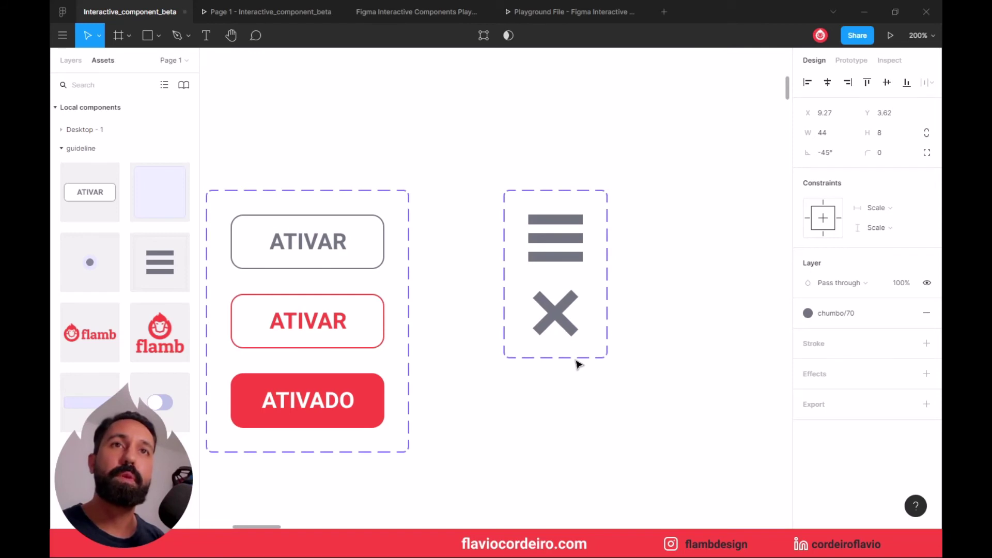
{"action": "key", "text": "Up"}
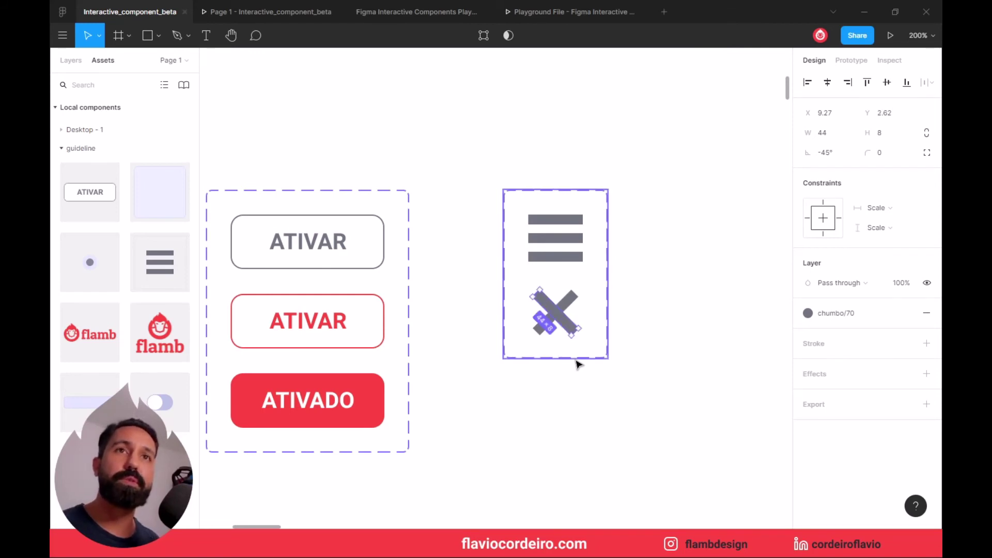
{"action": "left_click", "coordinate": [660, 339]}
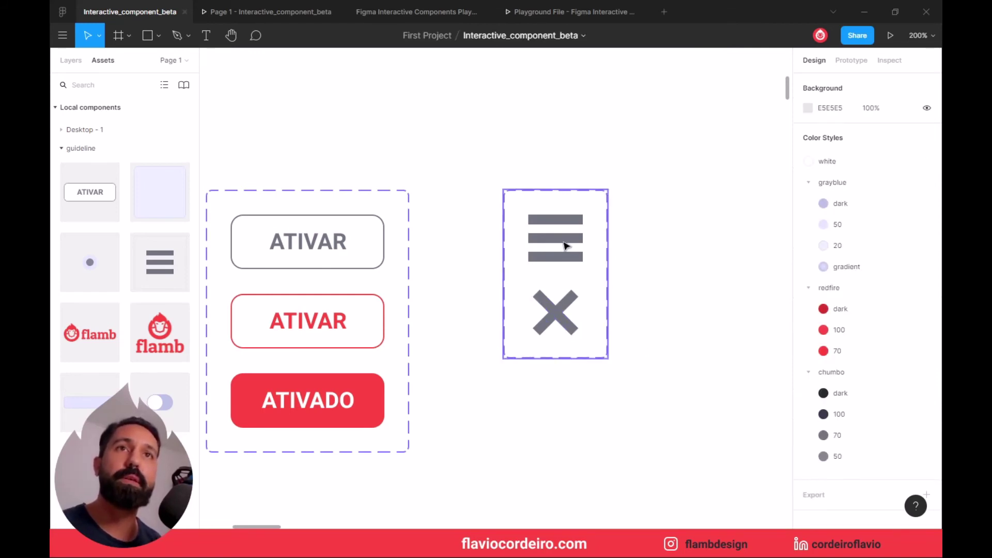
Step: Link the hamburger variant to the X variant and back, both with smart animate
{"action": "left_click", "coordinate": [572, 245]}
{"action": "left_click", "coordinate": [853, 61]}
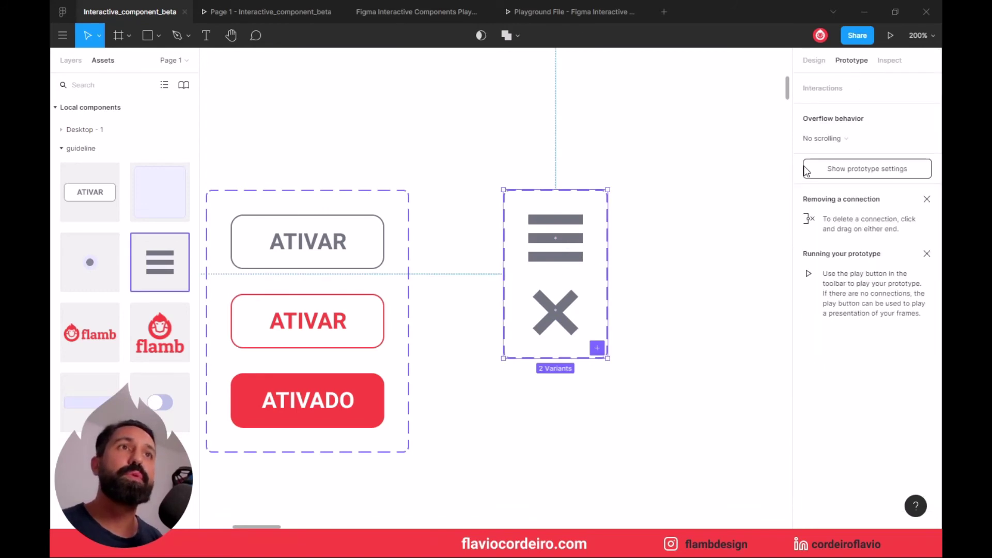
{"action": "mouse_move", "coordinate": [555, 238]}
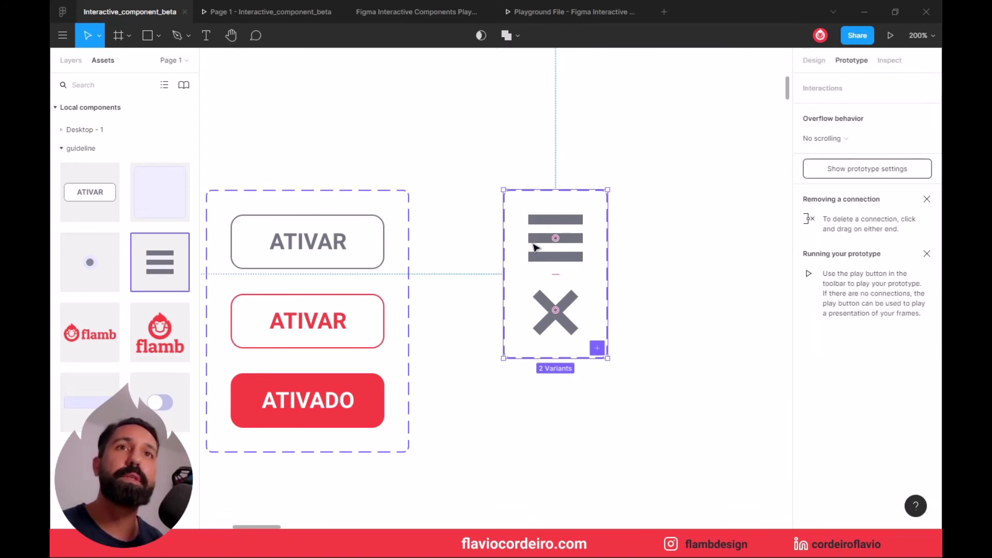
{"action": "left_click", "coordinate": [535, 247]}
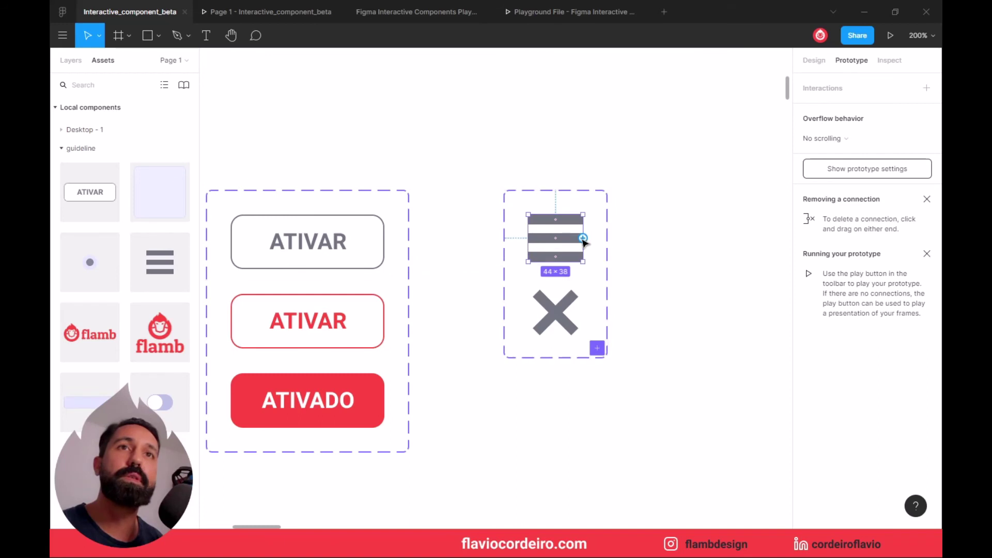
{"action": "left_click_drag", "start_coordinate": [583, 237], "coordinate": [573, 314]}
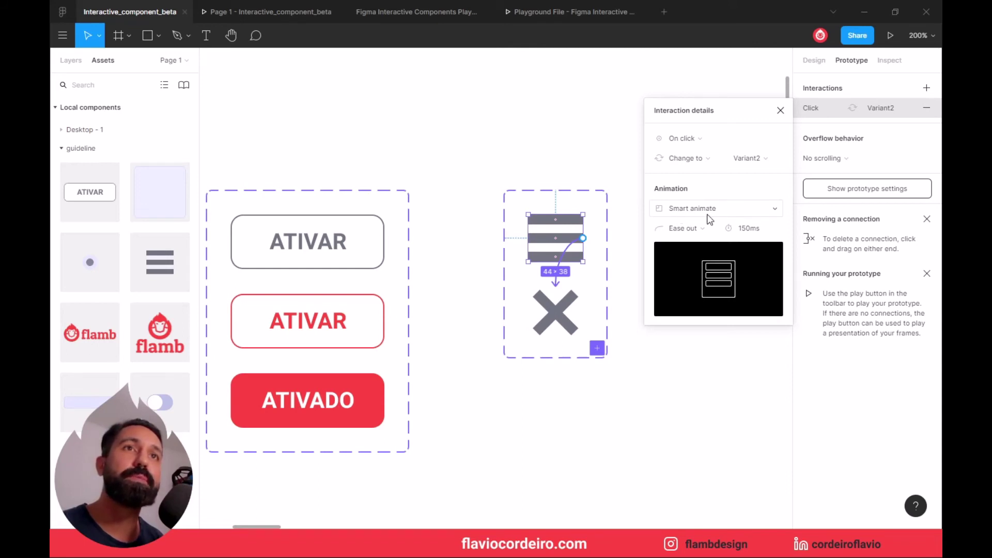
{"action": "left_click", "coordinate": [556, 320]}
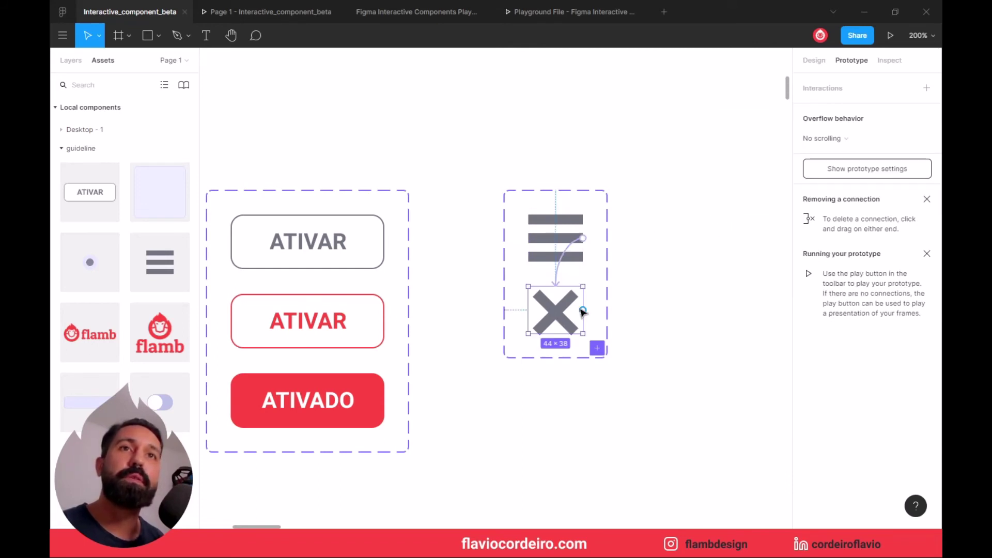
{"action": "left_click_drag", "start_coordinate": [583, 310], "coordinate": [575, 258]}
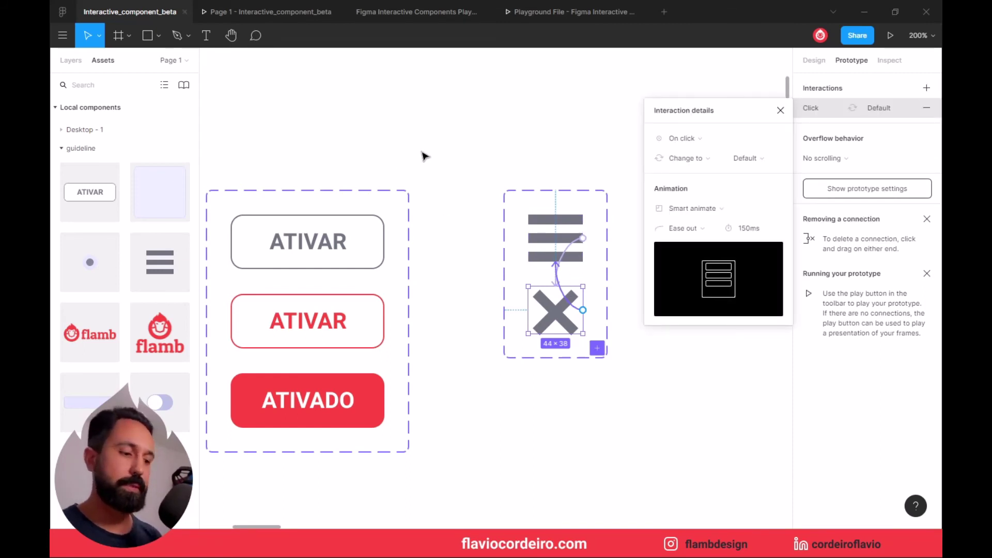
{"action": "key", "text": "shift+0"}
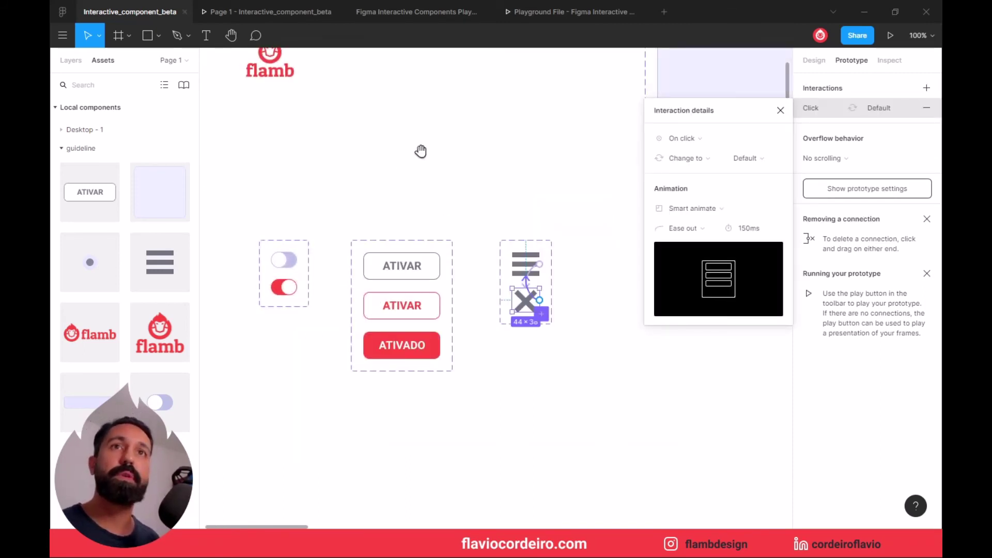
Step: Add a hamburger_menu instance to the prototipo frame and check it turns into an X
{"action": "left_click_drag", "start_coordinate": [421, 151], "coordinate": [328, 179]}
{"action": "left_click_drag", "start_coordinate": [609, 152], "coordinate": [207, 294]}
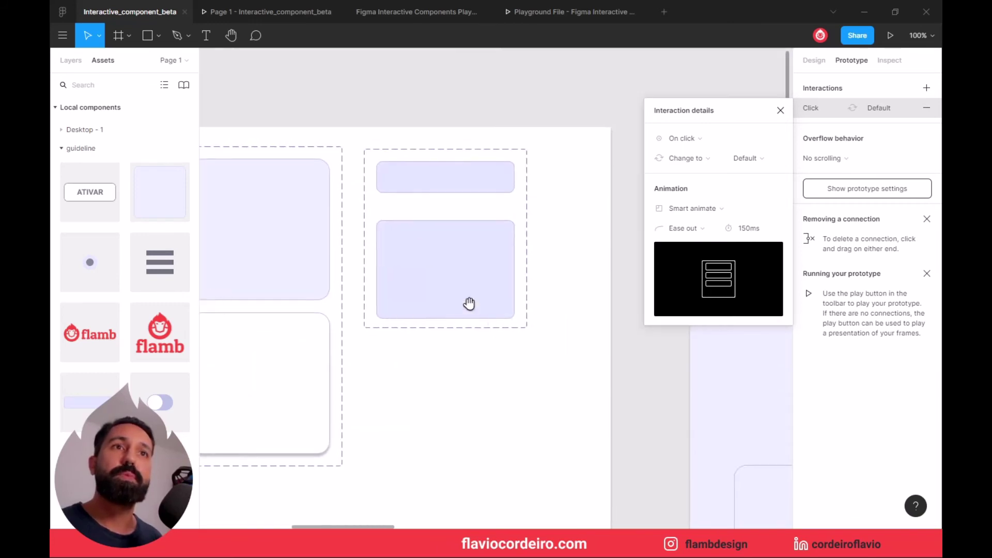
{"action": "scroll", "coordinate": [469, 304], "scroll_direction": "right", "scroll_amount": 5}
{"action": "left_click_drag", "start_coordinate": [485, 327], "coordinate": [347, 279]}
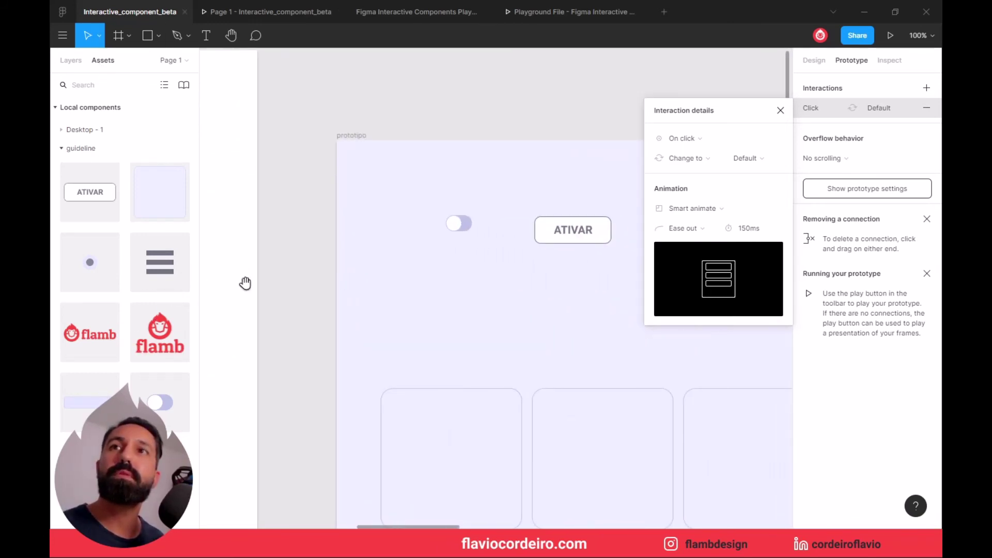
{"action": "scroll", "coordinate": [259, 274], "scroll_direction": "left", "scroll_amount": 2}
{"action": "scroll", "coordinate": [243, 269], "scroll_direction": "right", "scroll_amount": 3}
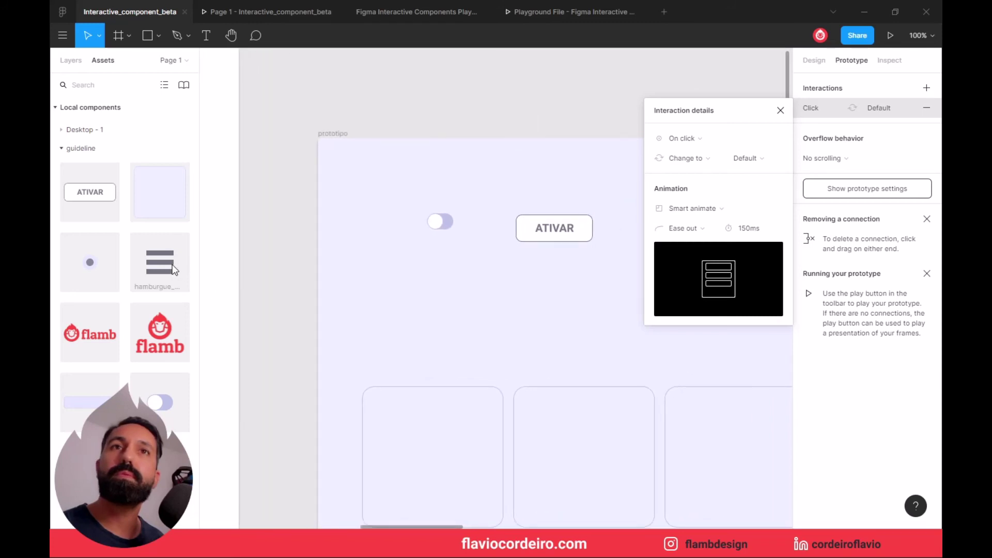
{"action": "left_click_drag", "start_coordinate": [174, 269], "coordinate": [358, 172]}
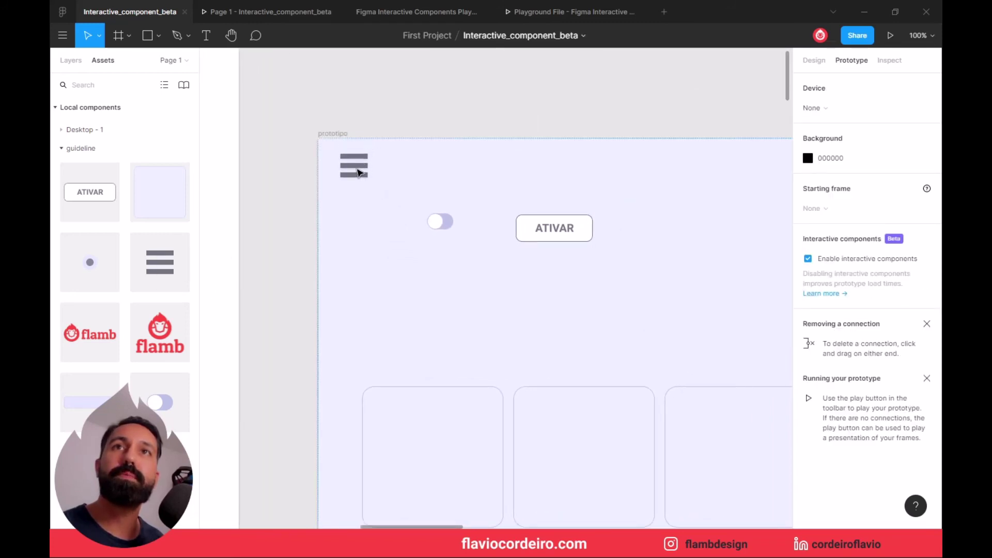
{"action": "left_click", "coordinate": [297, 15]}
{"action": "left_click", "coordinate": [169, 87]}
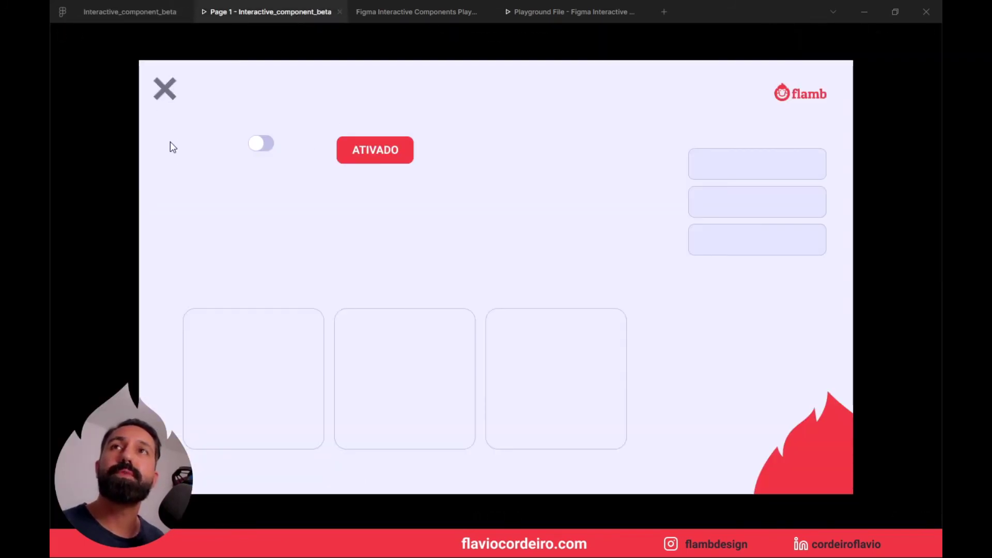
Step: Toggle the menu icon between X and hamburger several times, then go back to the editor
{"action": "left_click", "coordinate": [164, 92]}
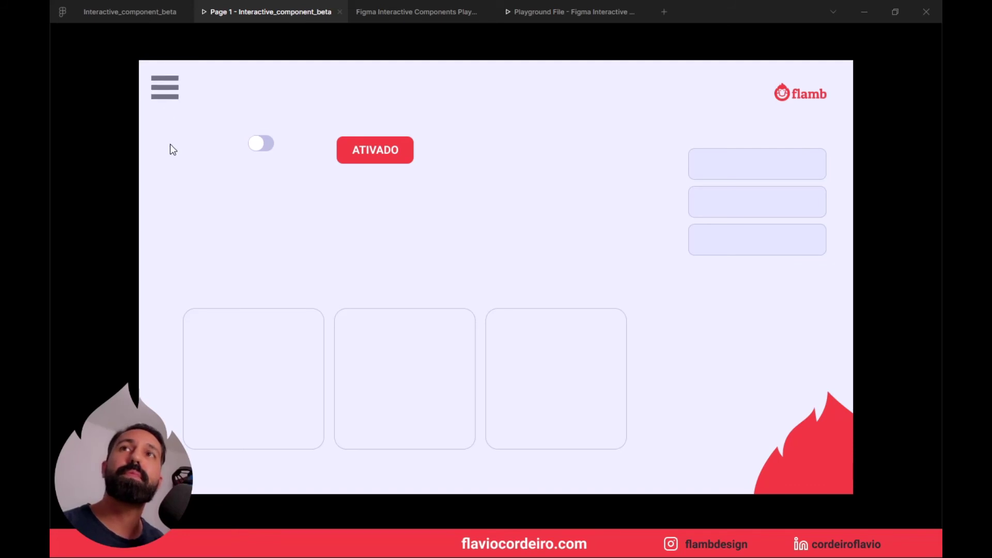
{"action": "left_click", "coordinate": [177, 101]}
{"action": "left_click", "coordinate": [176, 100]}
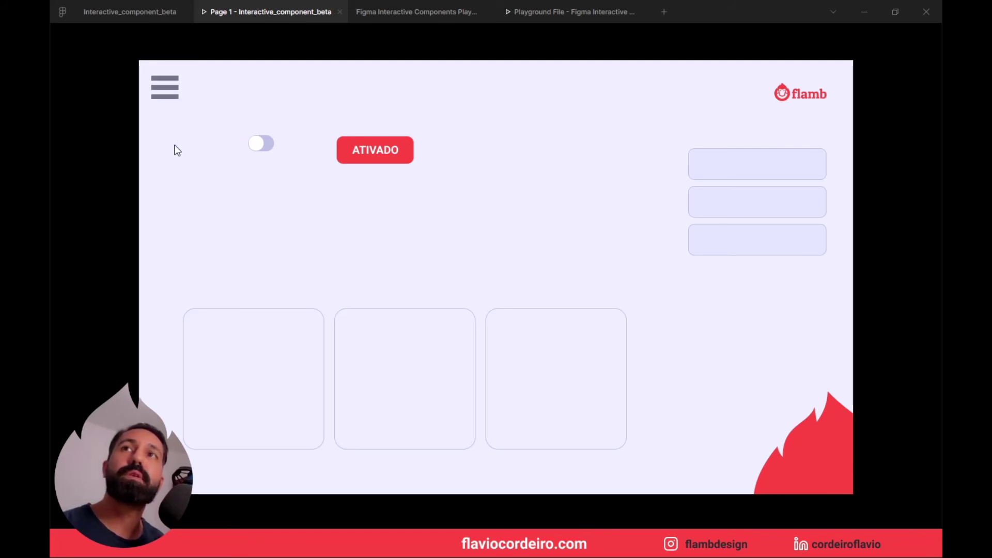
{"action": "left_click", "coordinate": [171, 97]}
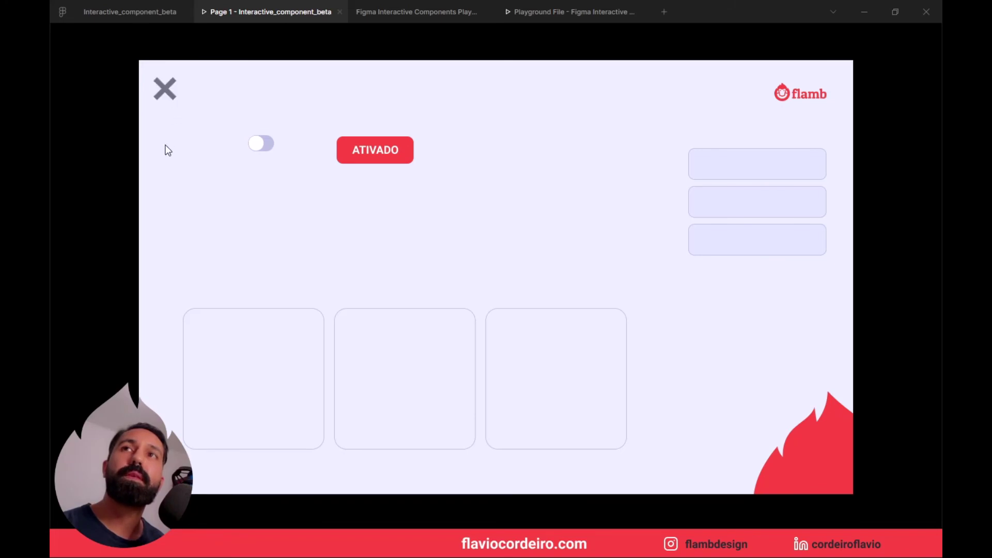
{"action": "left_click", "coordinate": [164, 96]}
{"action": "left_click", "coordinate": [171, 99]}
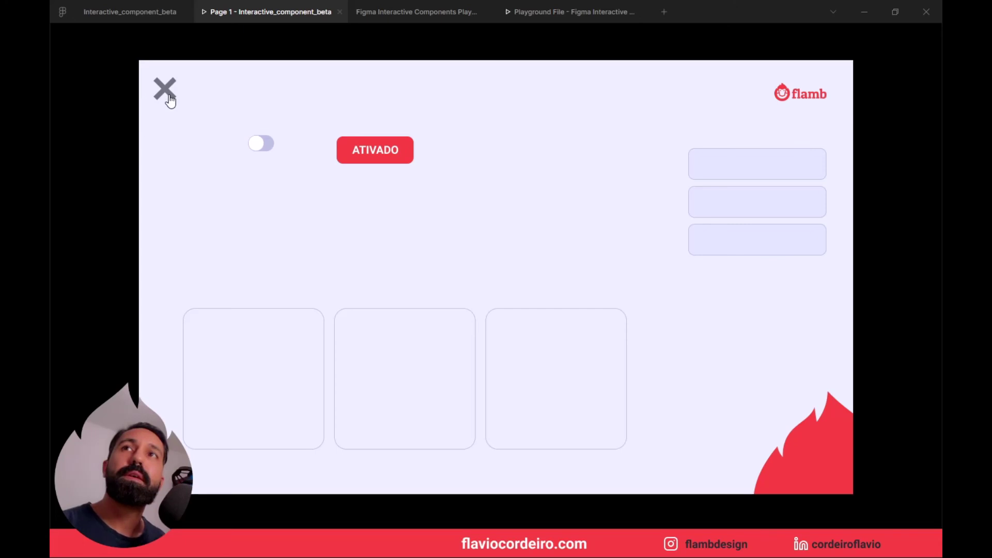
{"action": "left_click", "coordinate": [170, 99]}
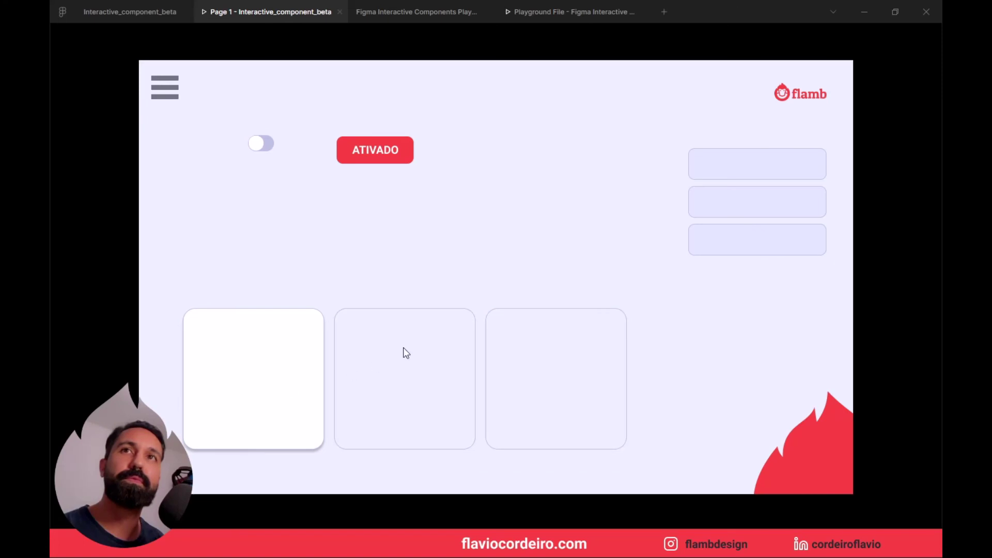
{"action": "left_click", "coordinate": [157, 15]}
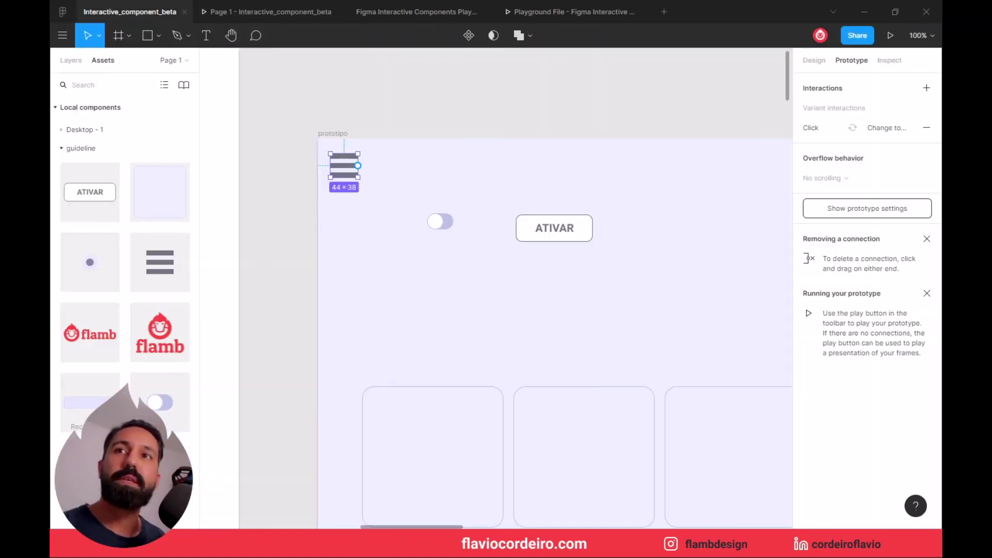
Step: Place the expandable light-purple card component beside the ATIVAR button in the frame
{"action": "left_click", "coordinate": [217, 409]}
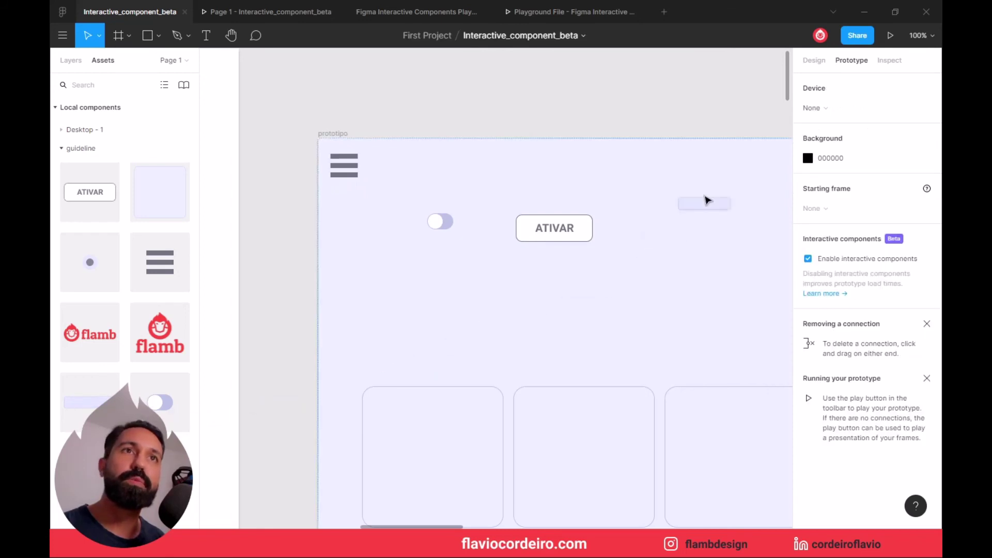
{"action": "left_click_drag", "start_coordinate": [707, 200], "coordinate": [704, 200]}
{"action": "left_click", "coordinate": [492, 124]}
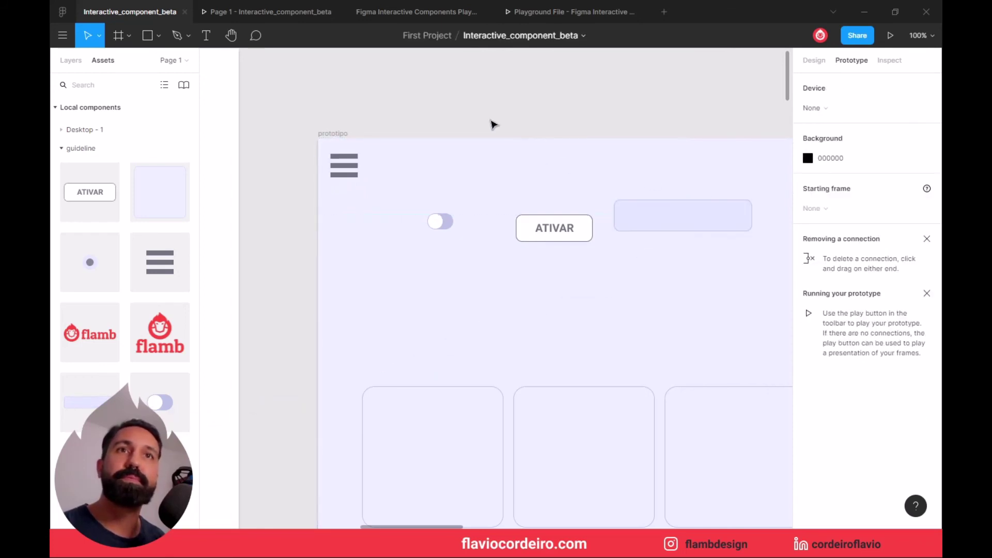
Step: Test the card expanding and collapsing in the prototype, reset ATIVADO to ATIVAR, then return to editing
{"action": "left_click", "coordinate": [238, 13]}
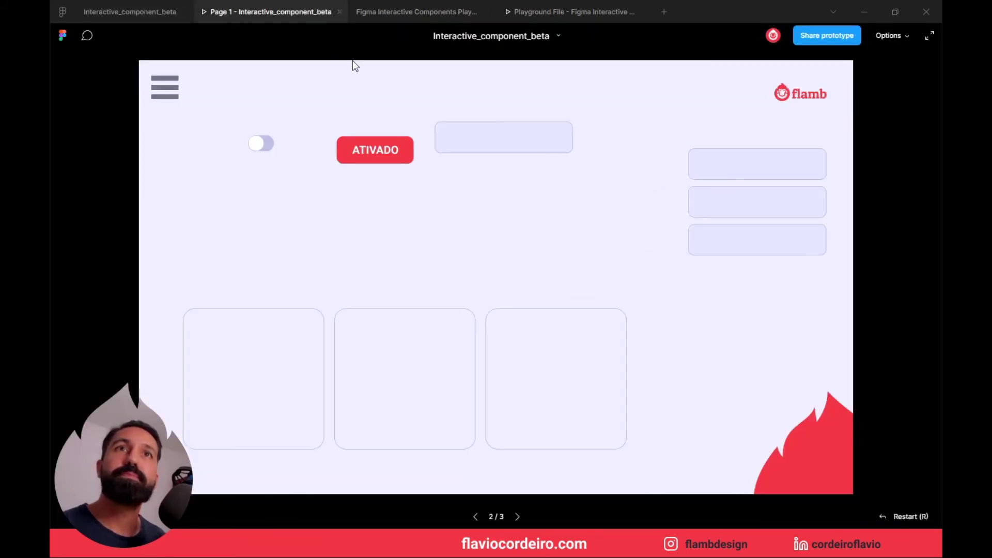
{"action": "left_click", "coordinate": [482, 148]}
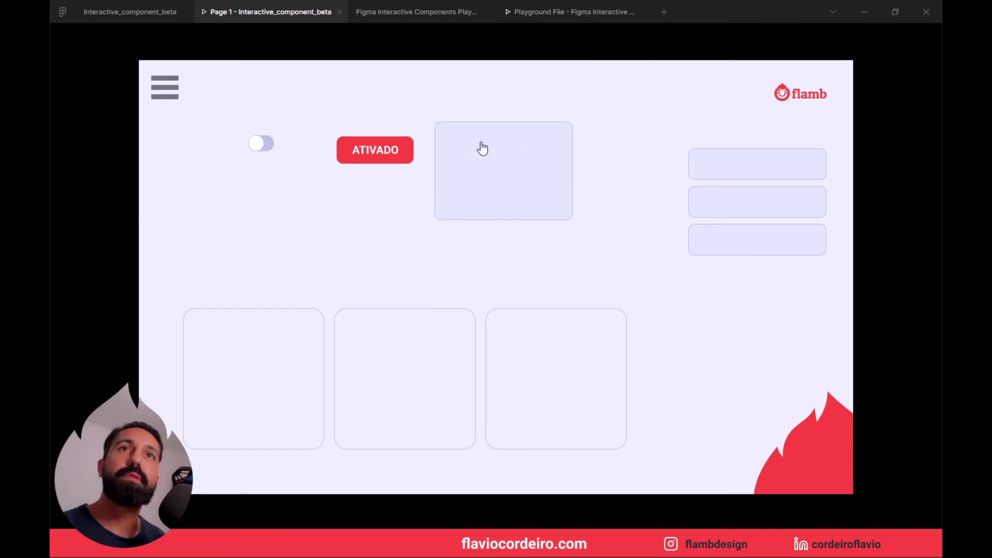
{"action": "left_click", "coordinate": [482, 148]}
{"action": "left_click", "coordinate": [482, 148]}
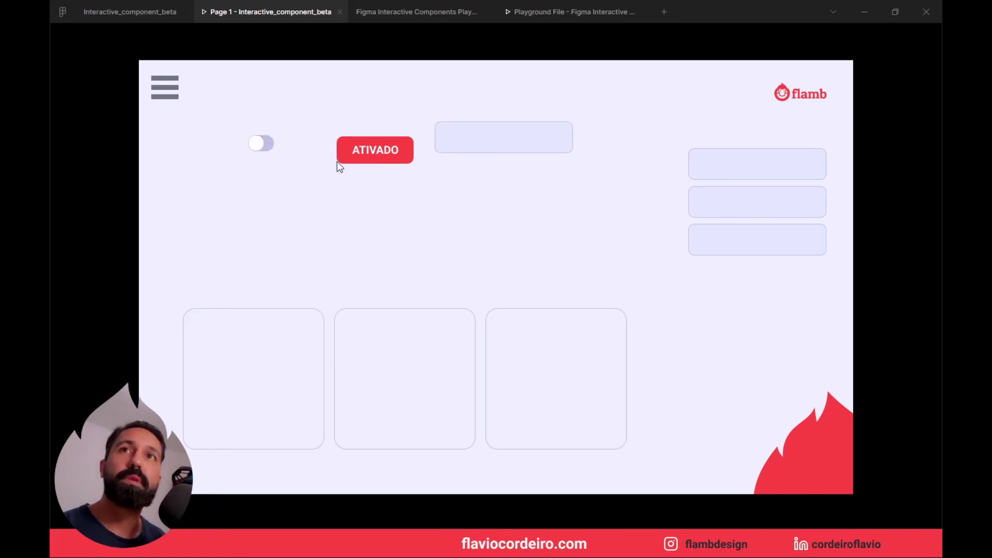
{"action": "left_click", "coordinate": [359, 153]}
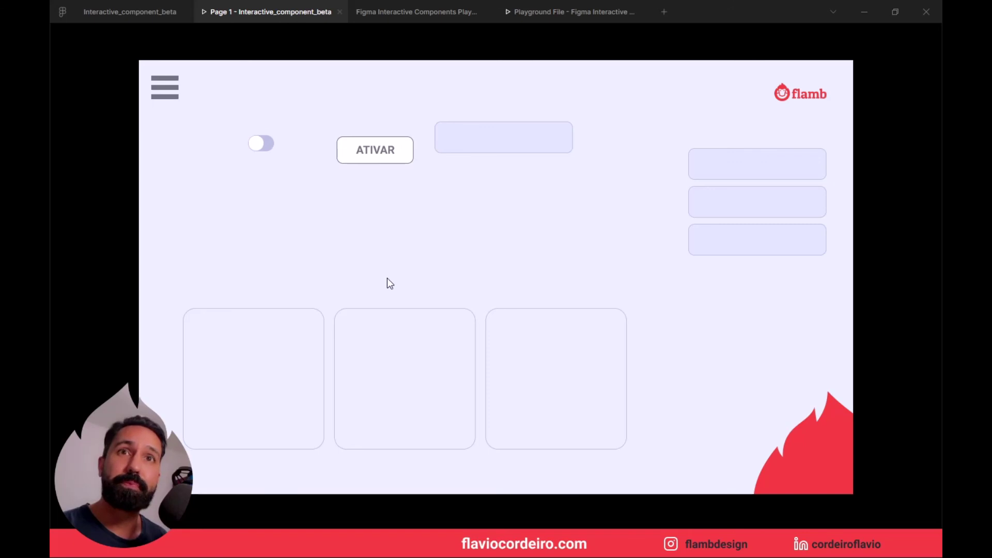
{"action": "left_click", "coordinate": [525, 135]}
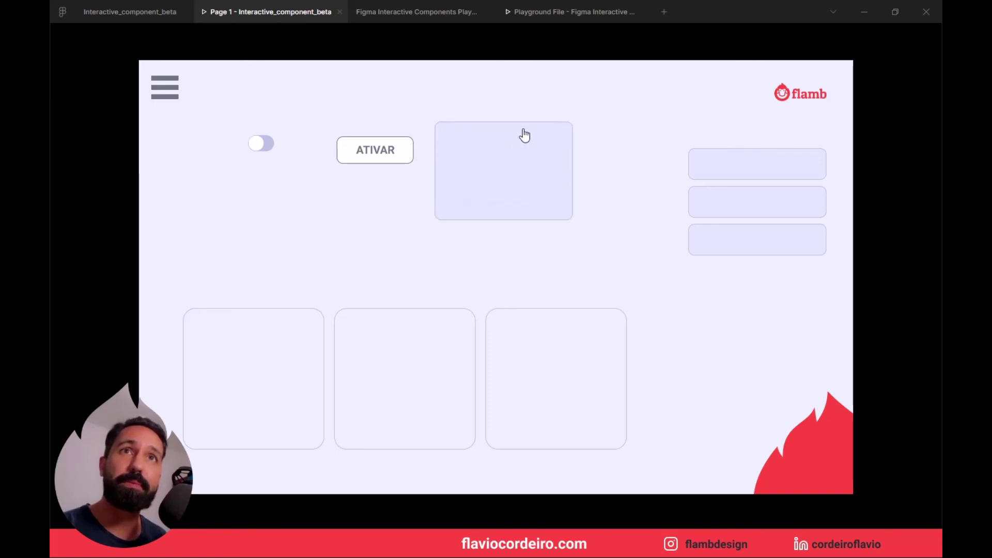
{"action": "left_click", "coordinate": [524, 135]}
{"action": "mouse_move", "coordinate": [496, 11]}
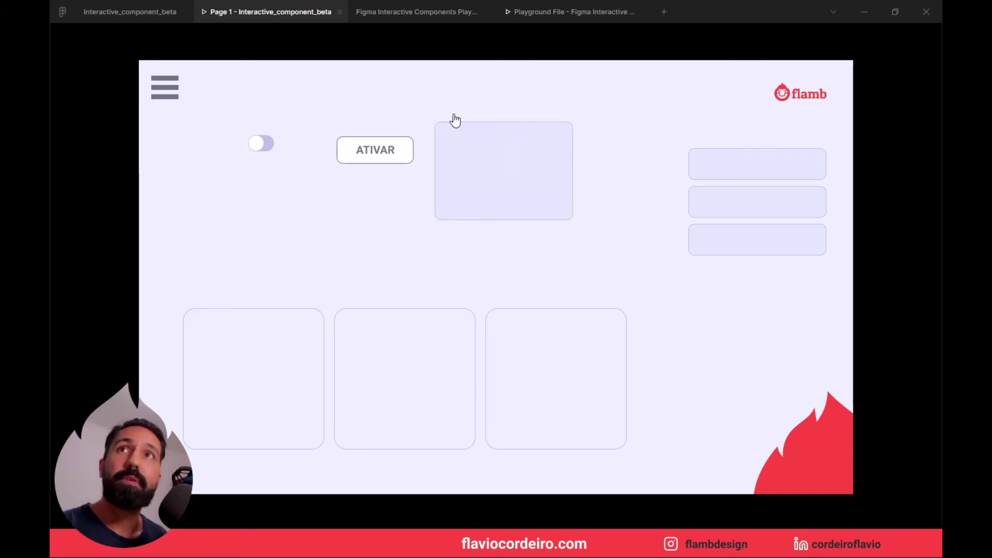
{"action": "left_click", "coordinate": [141, 12]}
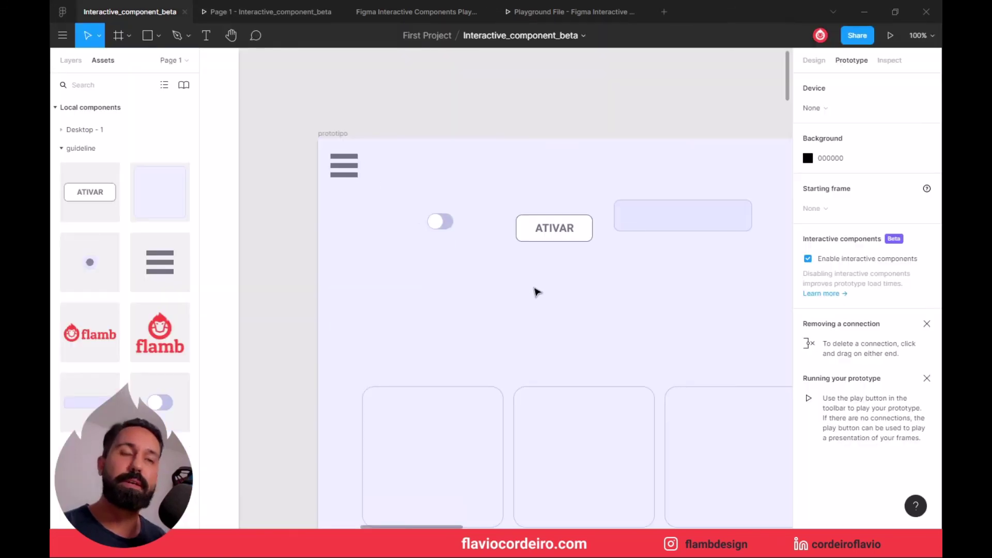
Step: Select the three-bar list on the right and show its layout and design properties
{"action": "scroll", "coordinate": [517, 263], "scroll_direction": "right", "scroll_amount": 2}
{"action": "scroll", "coordinate": [398, 257], "scroll_direction": "right", "scroll_amount": 4}
{"action": "scroll", "coordinate": [377, 255], "scroll_direction": "right", "scroll_amount": 1}
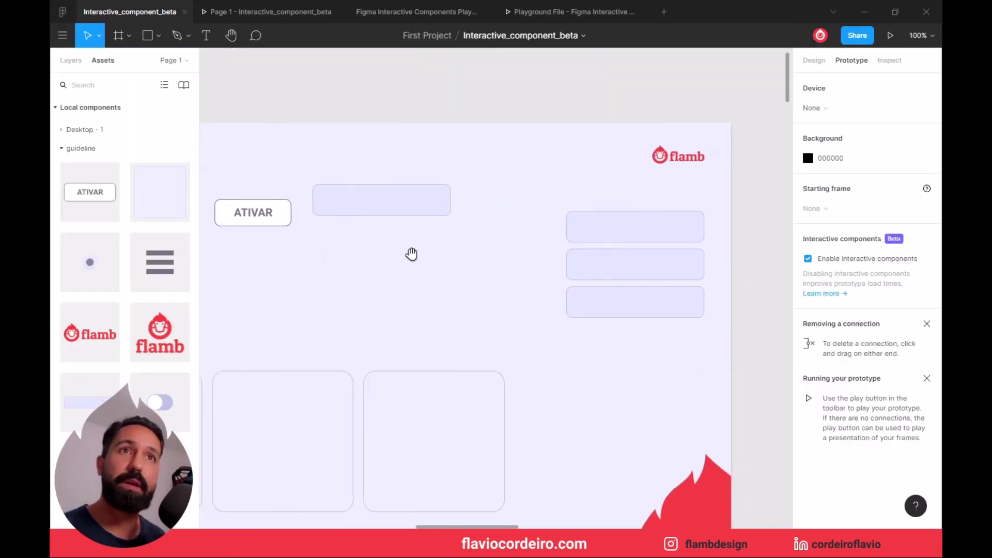
{"action": "scroll", "coordinate": [460, 251], "scroll_direction": "right", "scroll_amount": 1}
{"action": "left_click", "coordinate": [589, 230]}
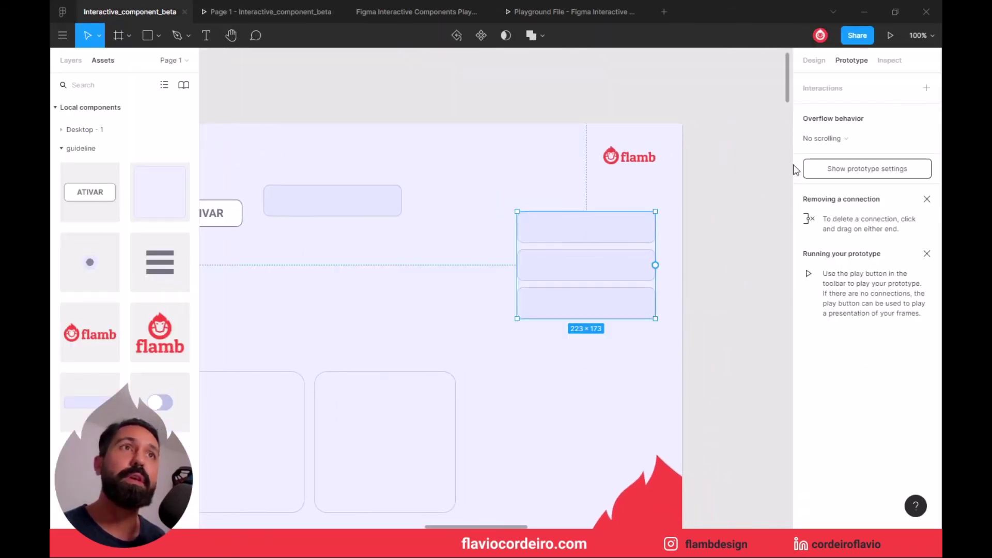
{"action": "left_click", "coordinate": [811, 61]}
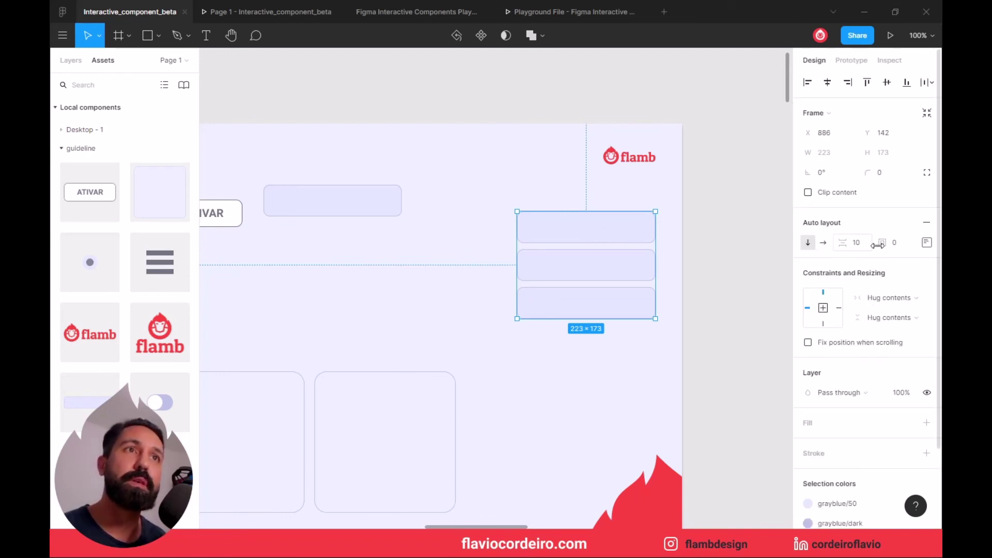
Step: Set the list's top Rectangle 9 bar to Property 1 'opened' and preview it in the prototype
{"action": "left_click", "coordinate": [613, 238]}
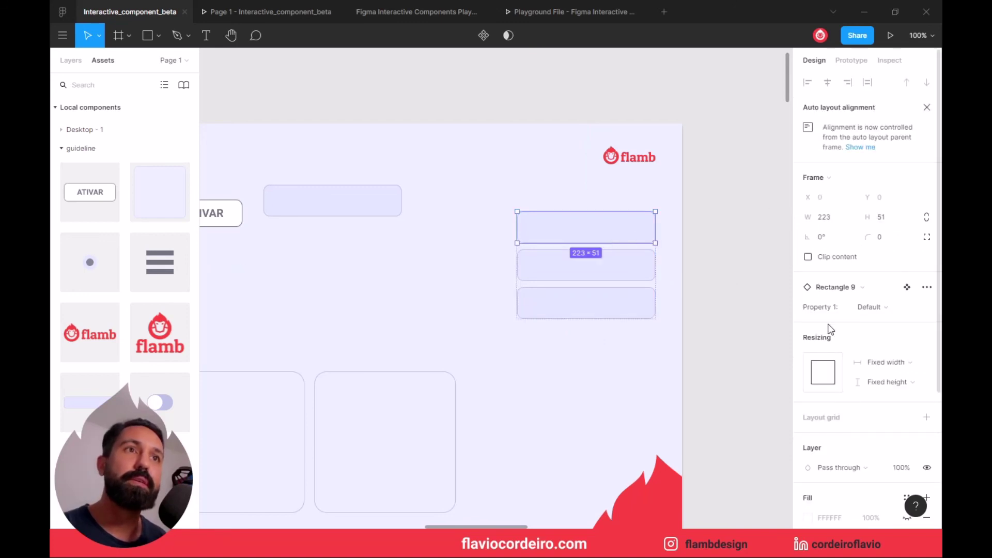
{"action": "left_click", "coordinate": [885, 311]}
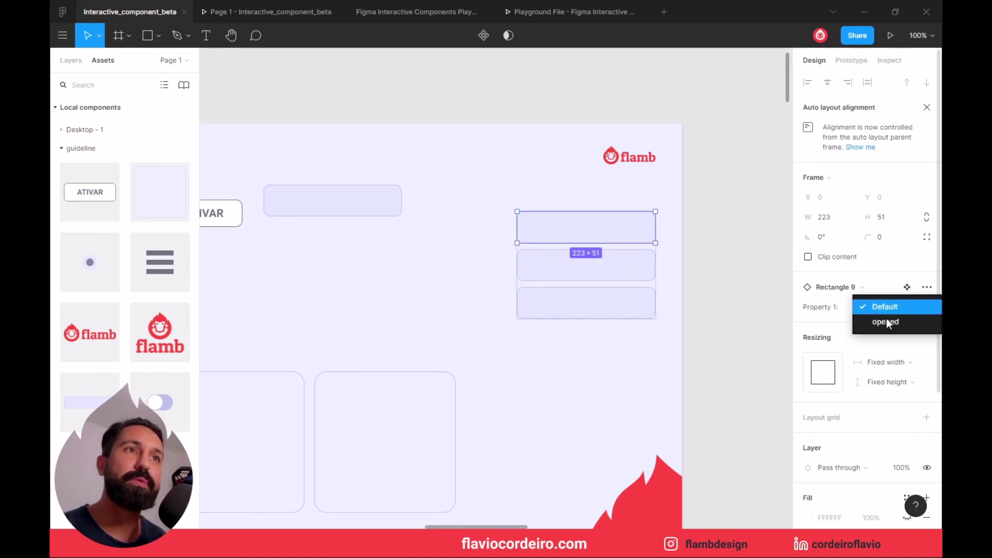
{"action": "left_click", "coordinate": [888, 321]}
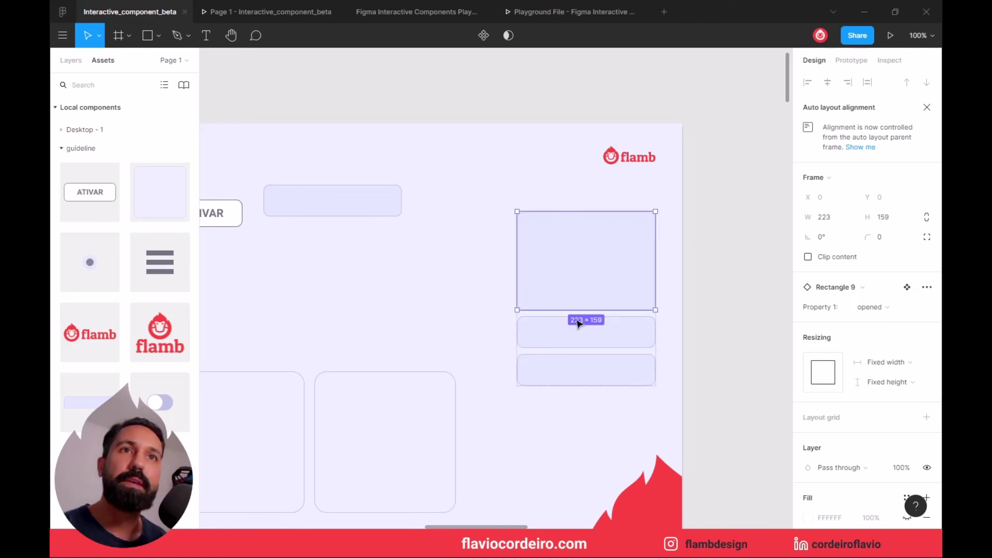
{"action": "left_click", "coordinate": [708, 330]}
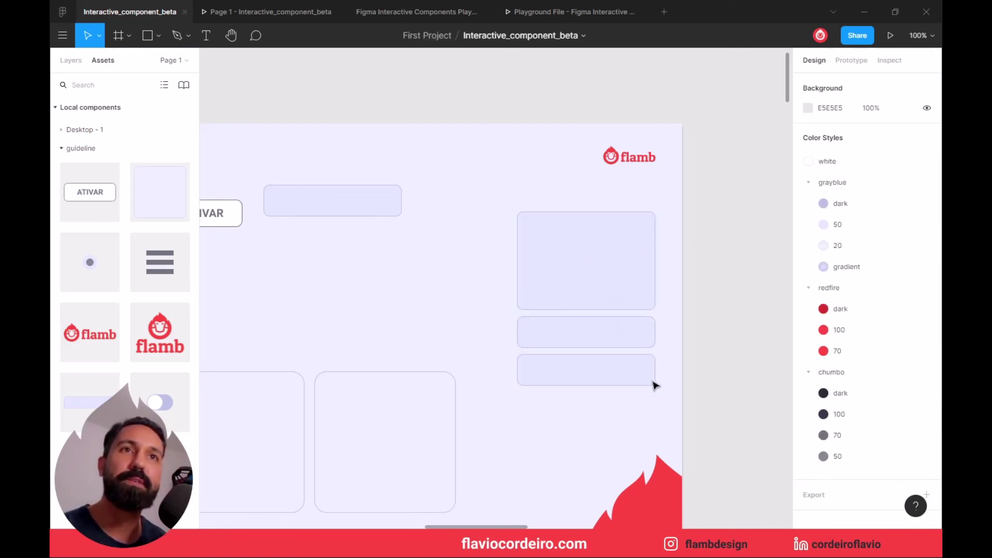
{"action": "left_click", "coordinate": [297, 11]}
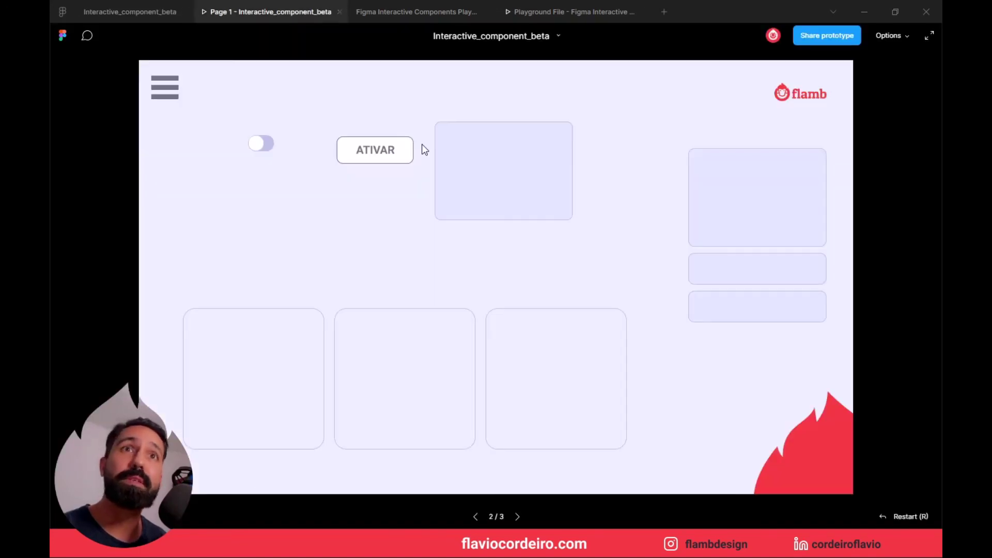
{"action": "left_click", "coordinate": [751, 223]}
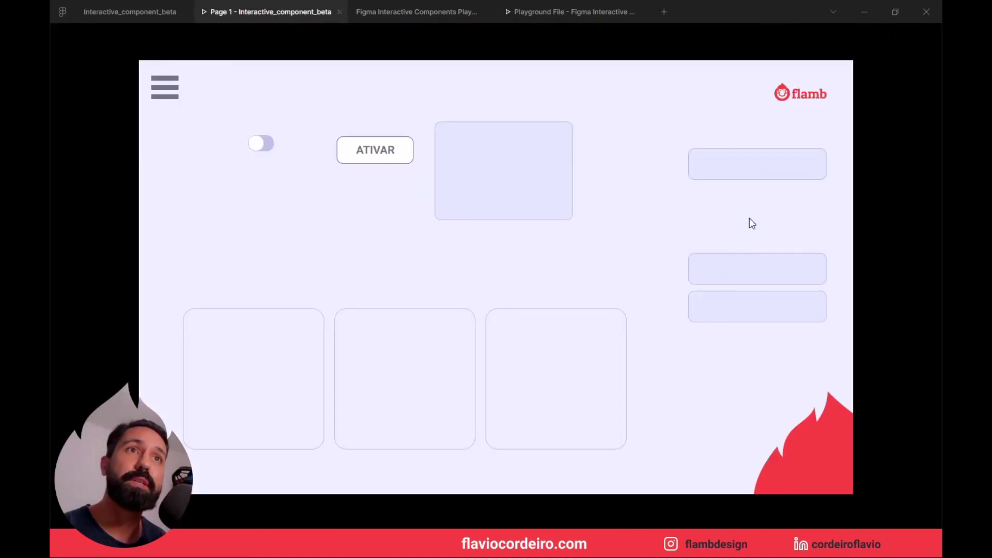
{"action": "left_click", "coordinate": [755, 284]}
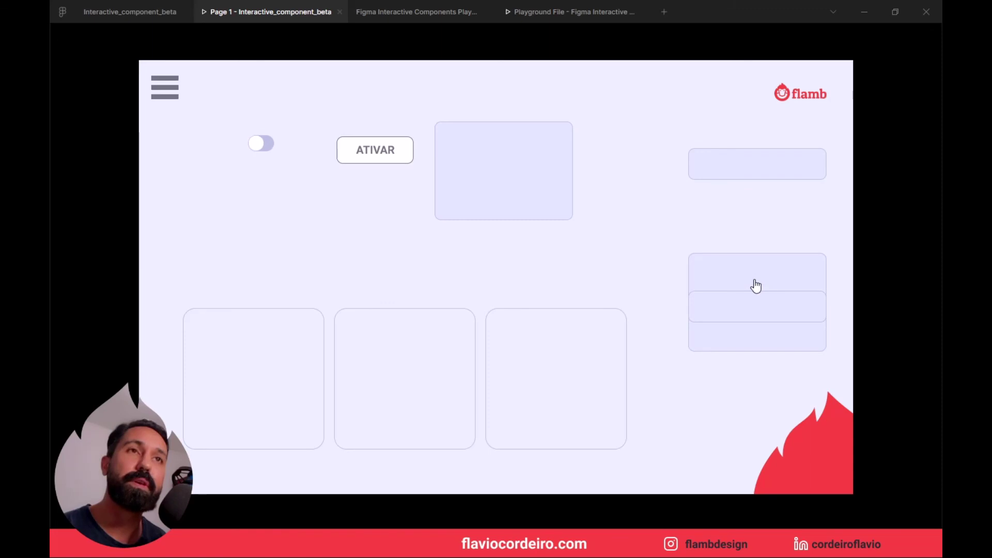
{"action": "left_click", "coordinate": [761, 319]}
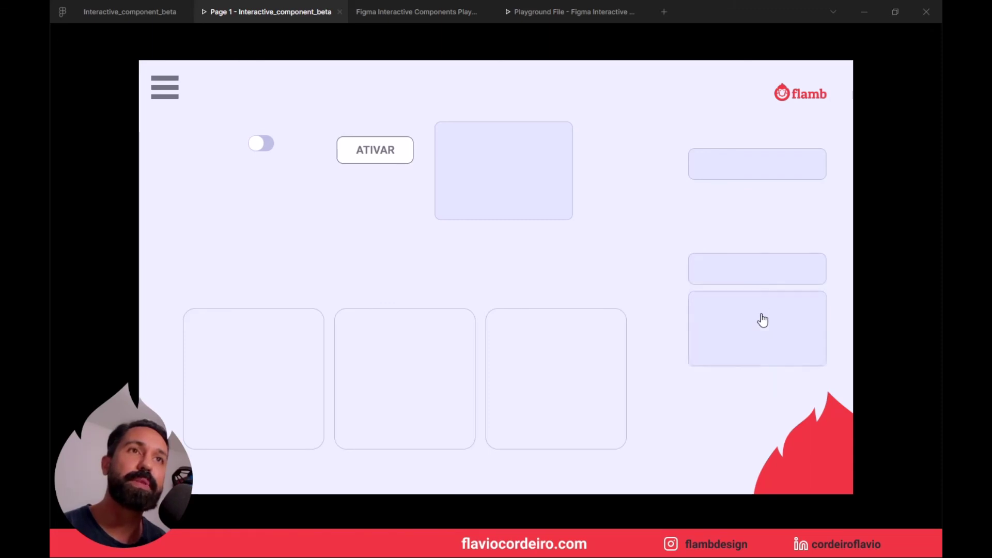
{"action": "left_click", "coordinate": [764, 270]}
{"action": "left_click", "coordinate": [768, 174]}
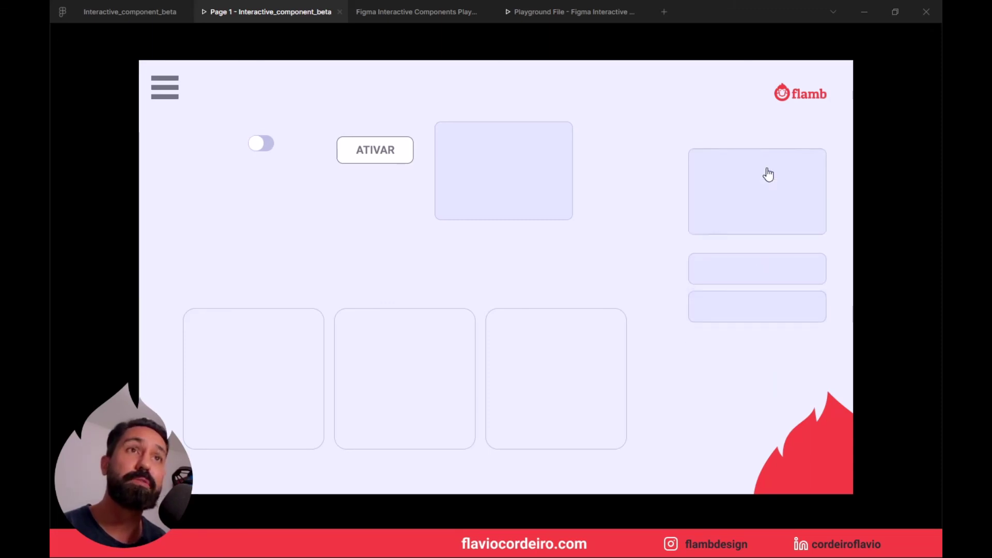